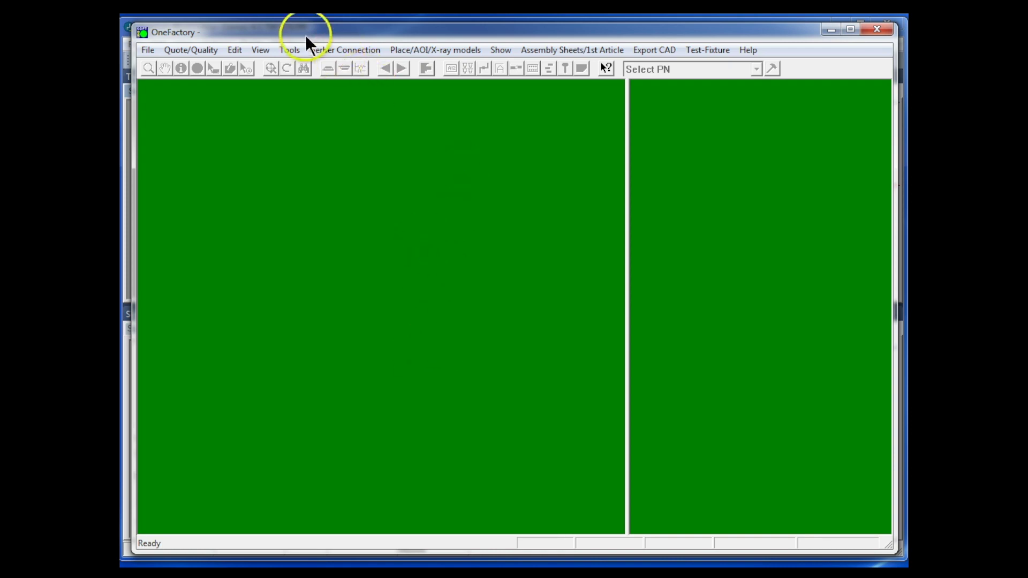
# Start opening a board project and choose Huntron's CAD Files folder as the location of its files.
pyautogui.click(145, 46)
pyautogui.moveTo(184, 51)
pyautogui.moveTo(153, 47)
pyautogui.click(173, 65)
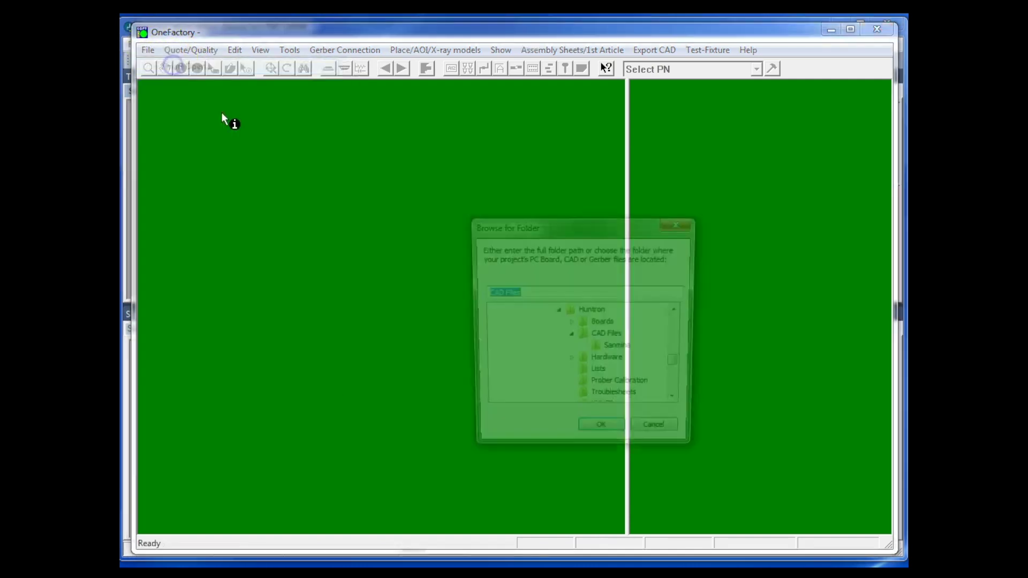
pyautogui.click(579, 331)
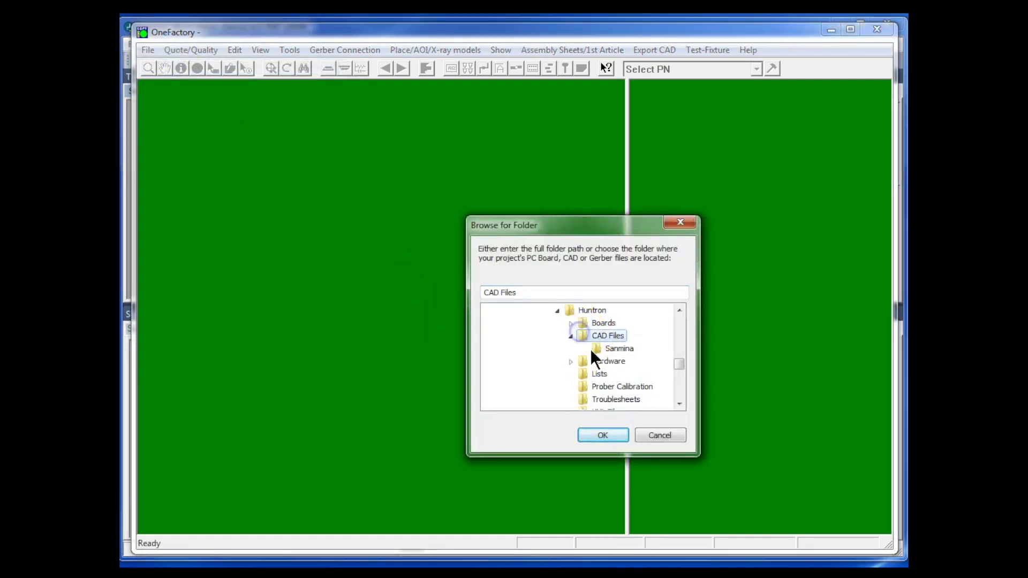
pyautogui.click(599, 431)
pyautogui.click(603, 431)
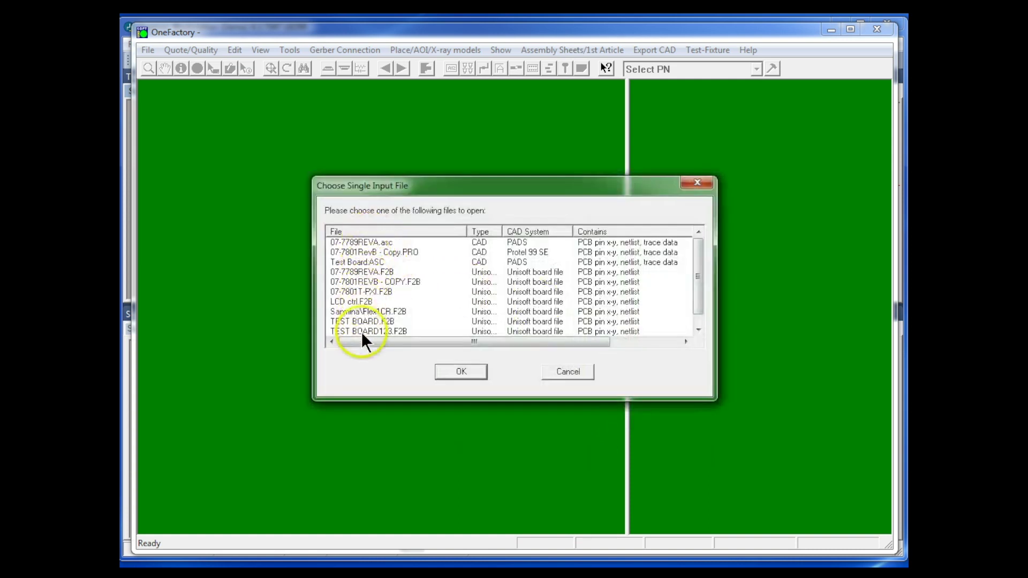
# Import the PADS CAD file 07-7789REVA.asc and dismiss the import reports.
pyautogui.click(695, 297)
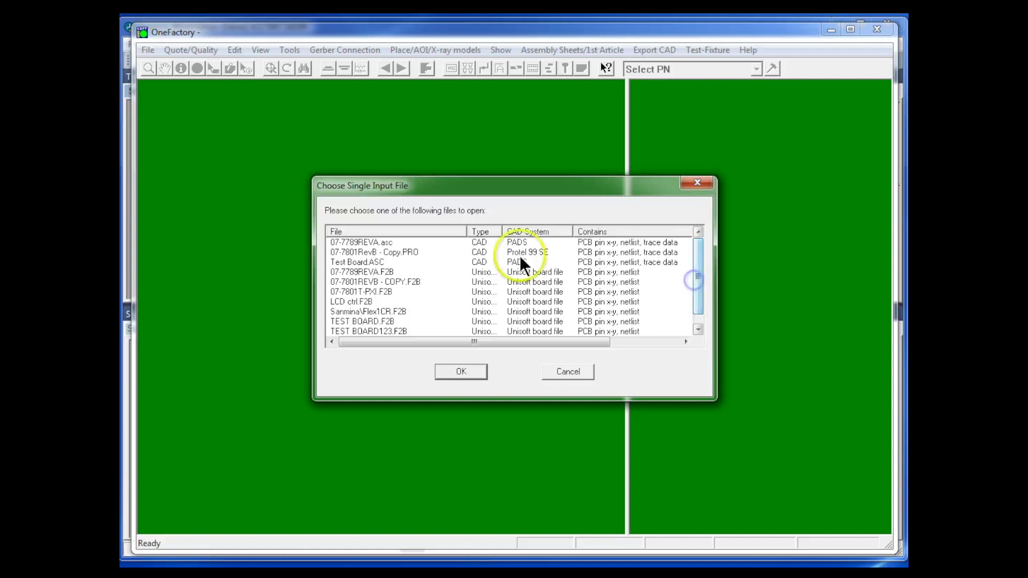
pyautogui.click(341, 240)
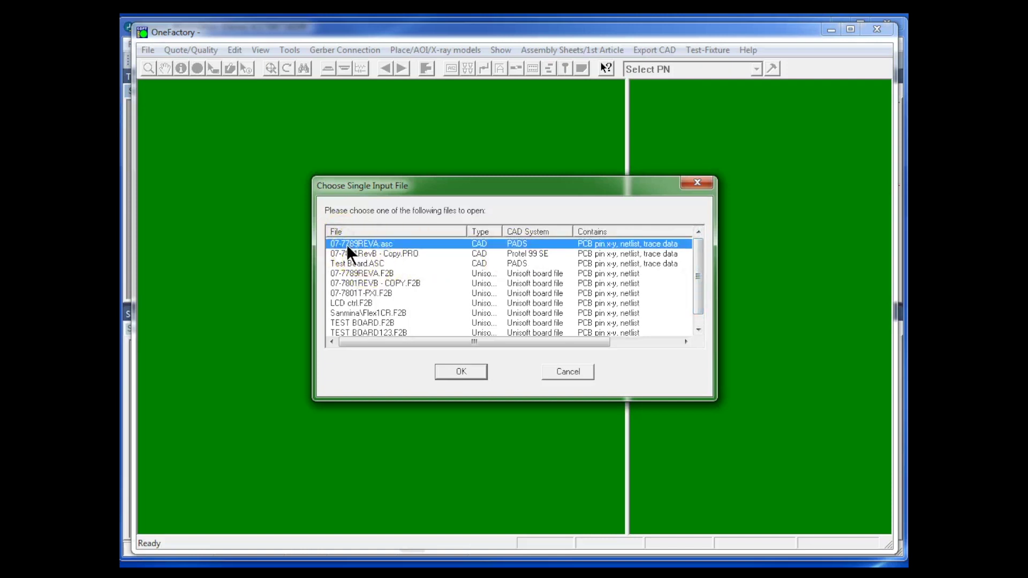
pyautogui.click(457, 369)
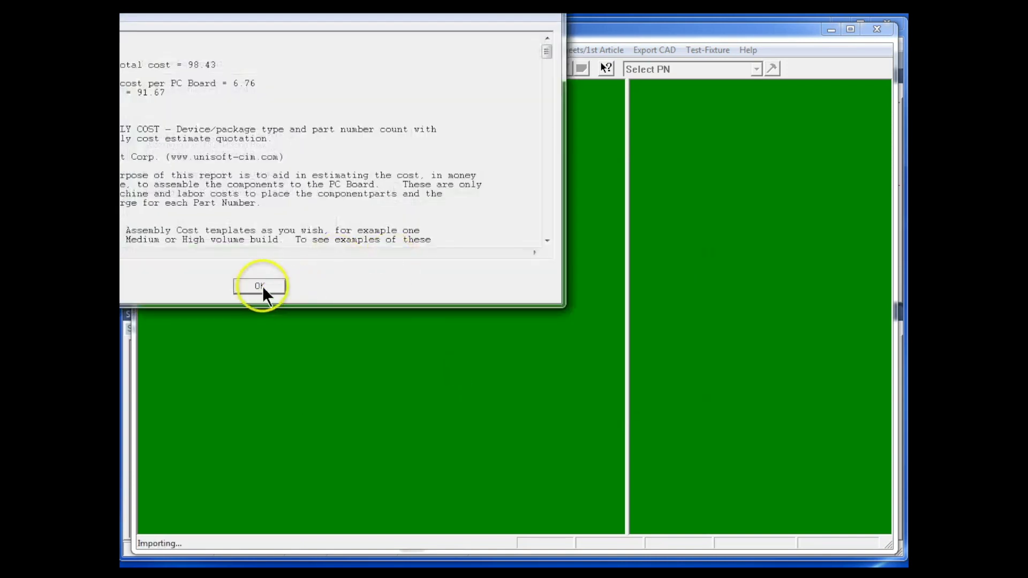
pyautogui.click(260, 285)
pyautogui.click(239, 221)
pyautogui.click(537, 309)
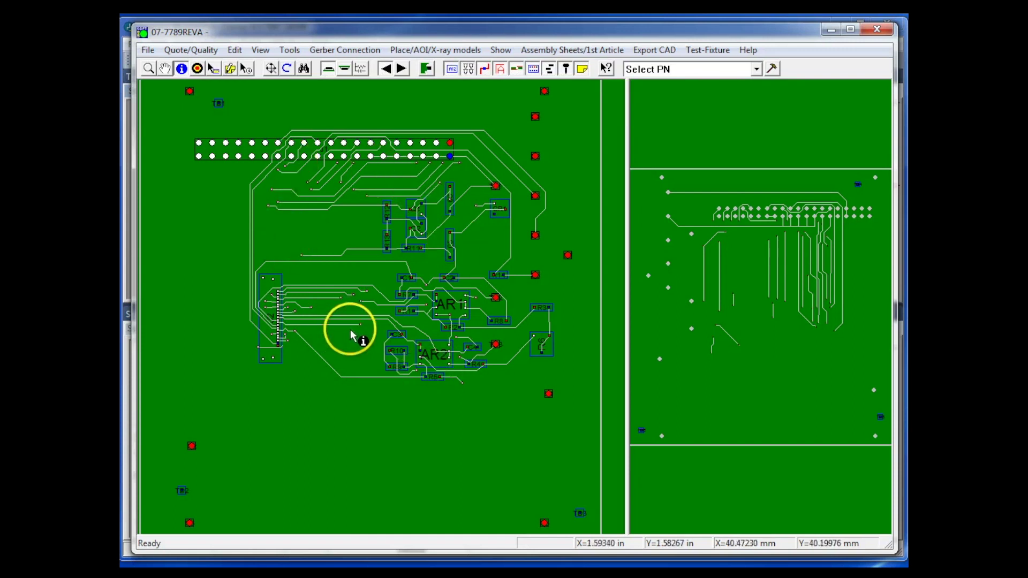
# Rotate the board 90° clockwise once.
pyautogui.click(238, 50)
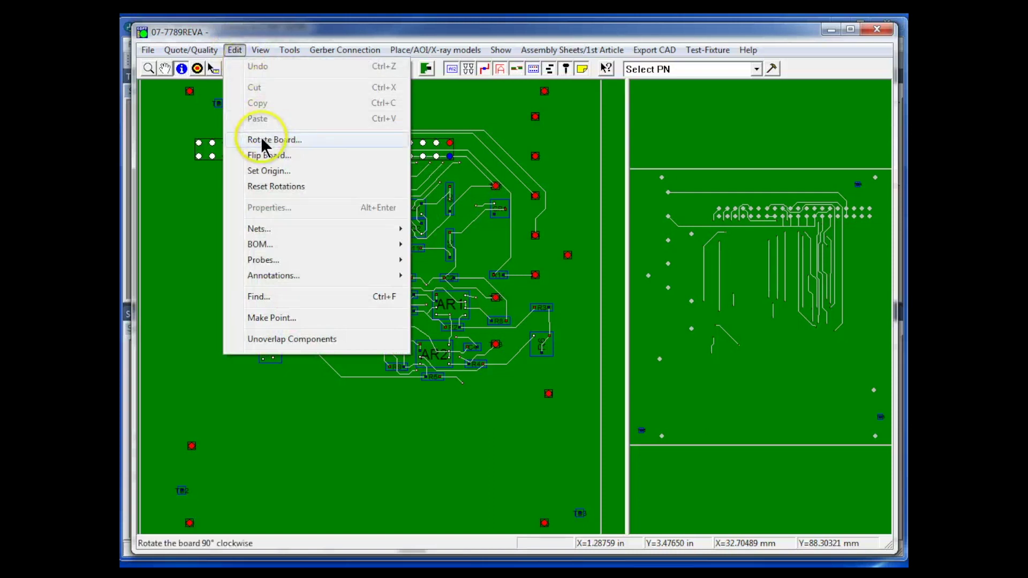
pyautogui.click(261, 138)
pyautogui.click(237, 49)
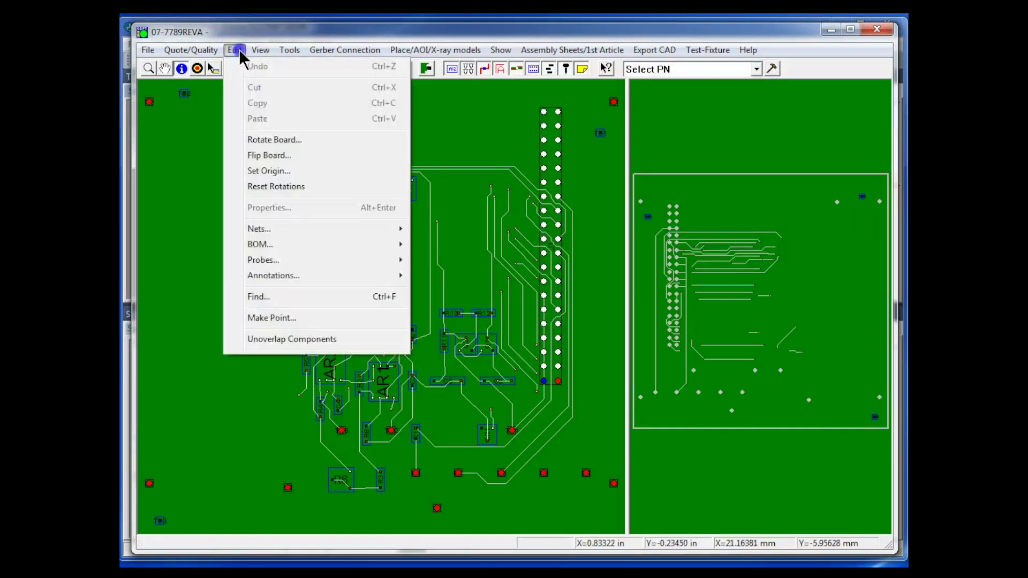
pyautogui.click(196, 129)
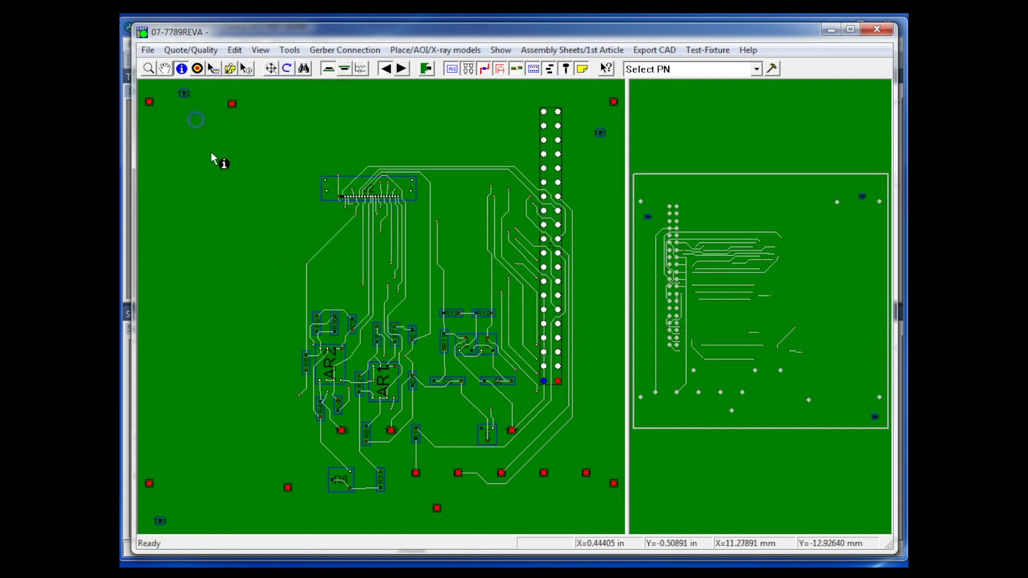
pyautogui.click(598, 261)
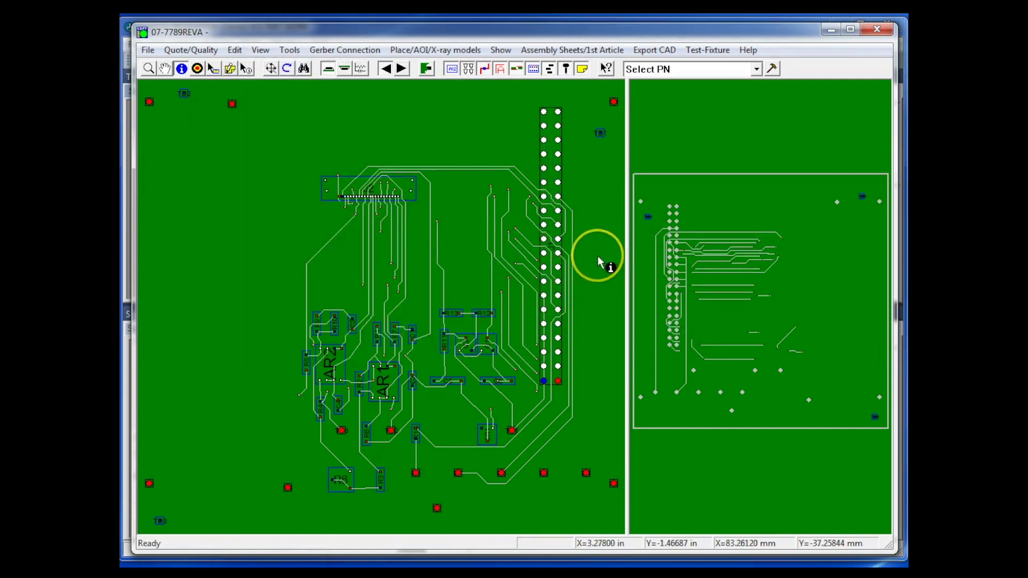
pyautogui.click(598, 262)
pyautogui.click(598, 262)
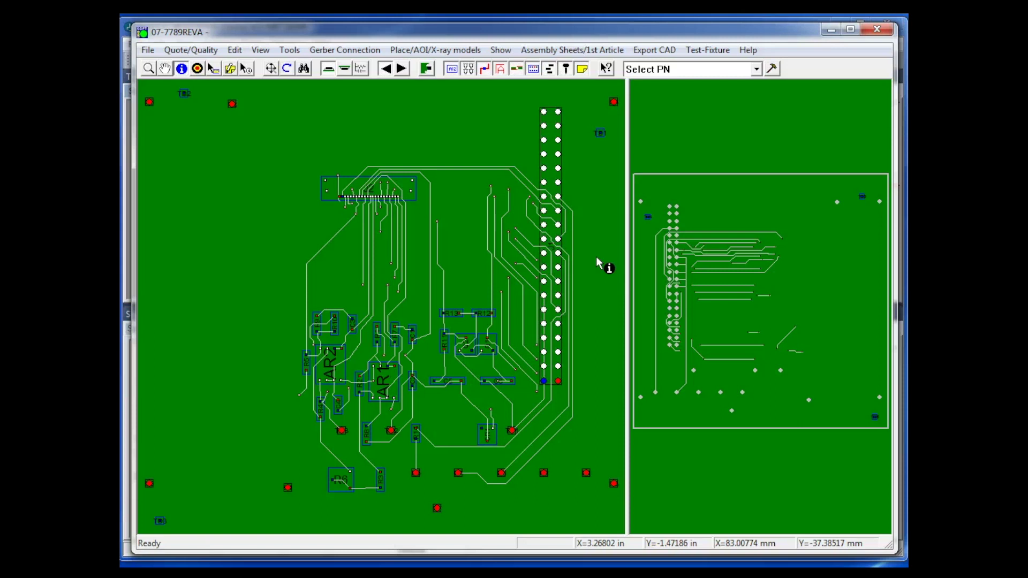
pyautogui.moveTo(598, 262)
pyautogui.mouseDown()
pyautogui.moveTo(578, 177)
pyautogui.moveTo(239, 199)
pyautogui.moveTo(248, 179)
pyautogui.moveTo(365, 137)
pyautogui.mouseUp()
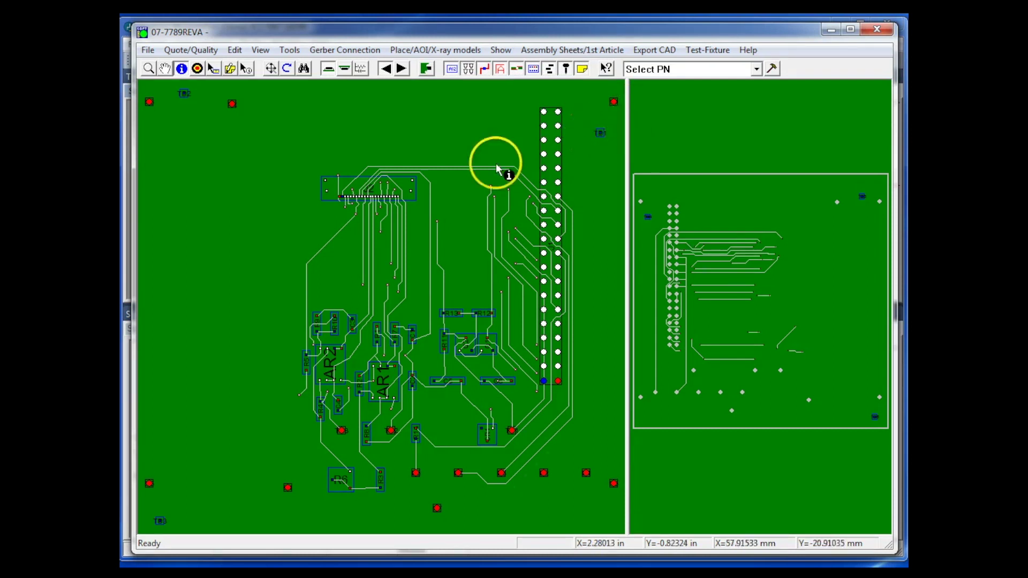
# Mark the lower, red pad of resistor R4 as Reference 1.
pyautogui.click(149, 69)
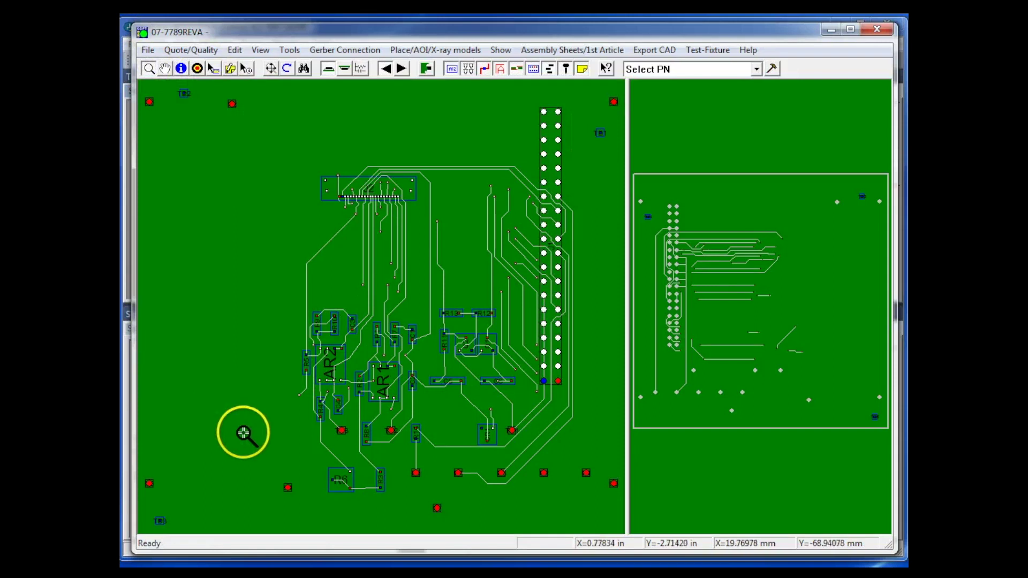
pyautogui.click(321, 418)
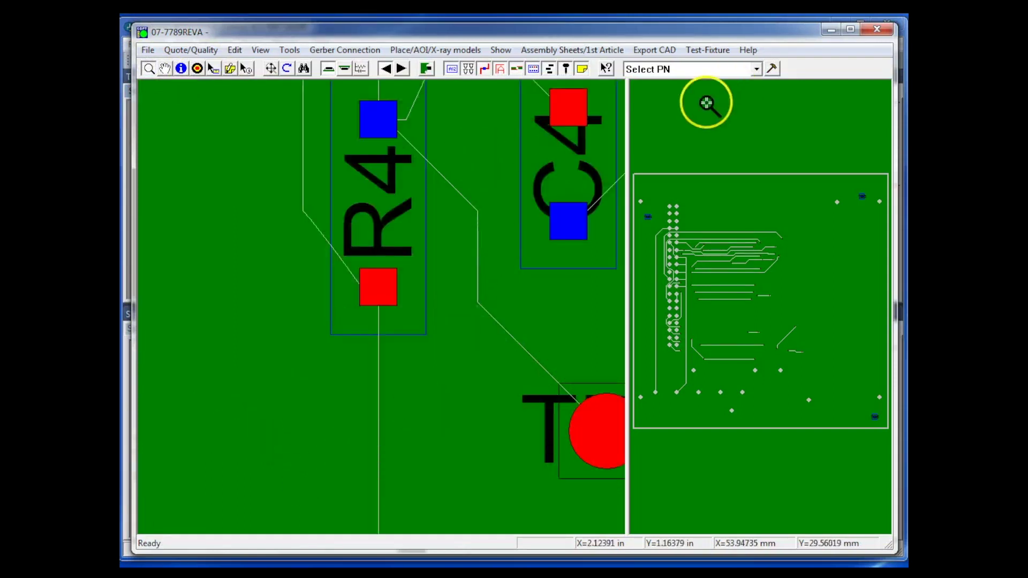
pyautogui.click(704, 50)
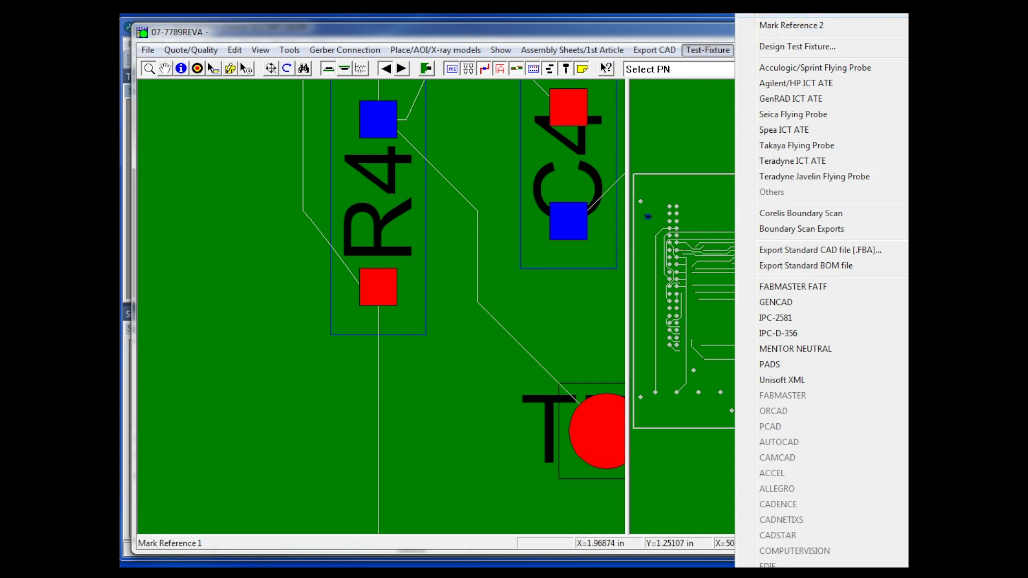
pyautogui.click(781, 25)
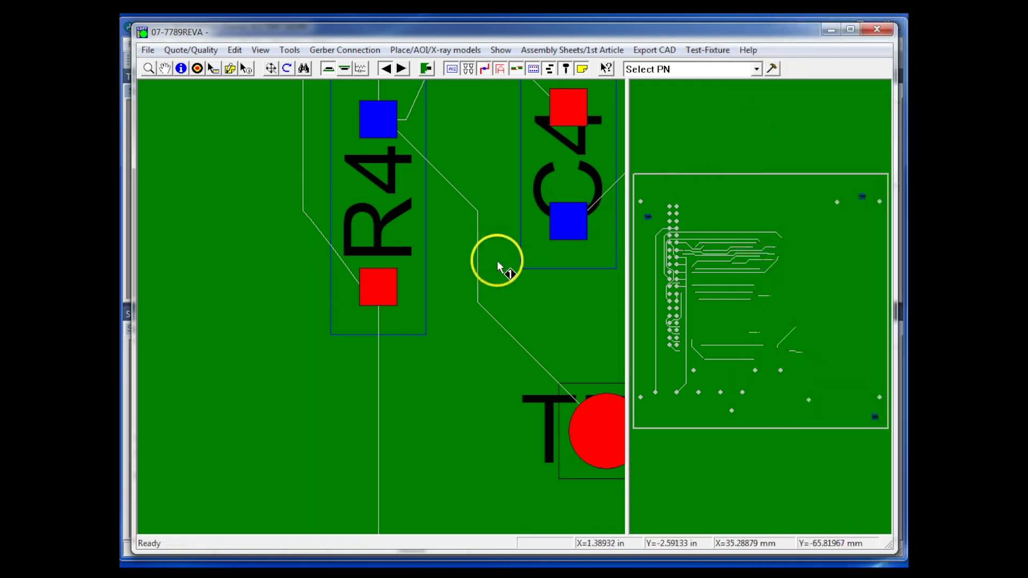
pyautogui.click(379, 287)
pyautogui.click(513, 328)
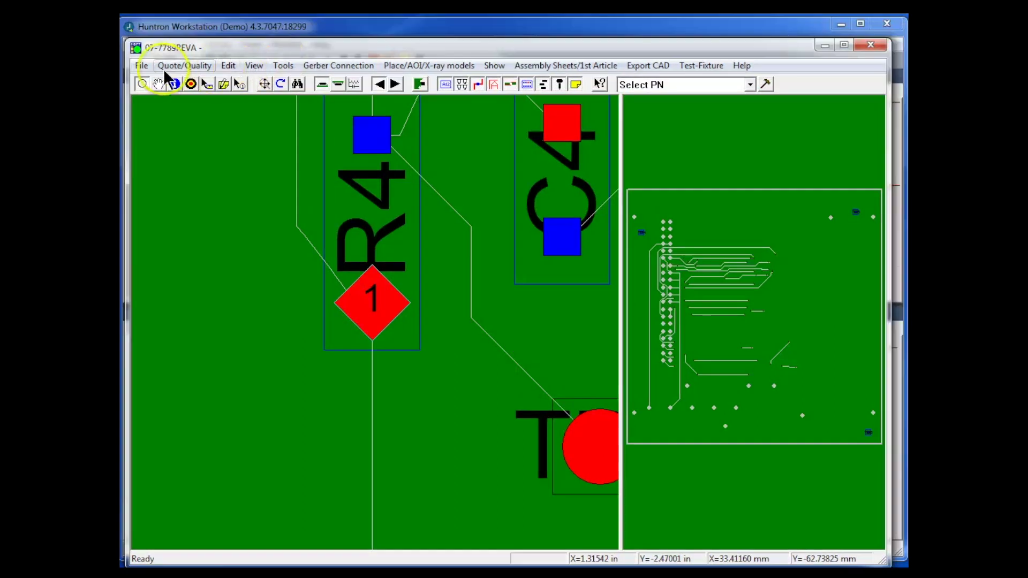
# Mark the red pad at the right end of resistor R12 as Reference 2.
pyautogui.click(265, 83)
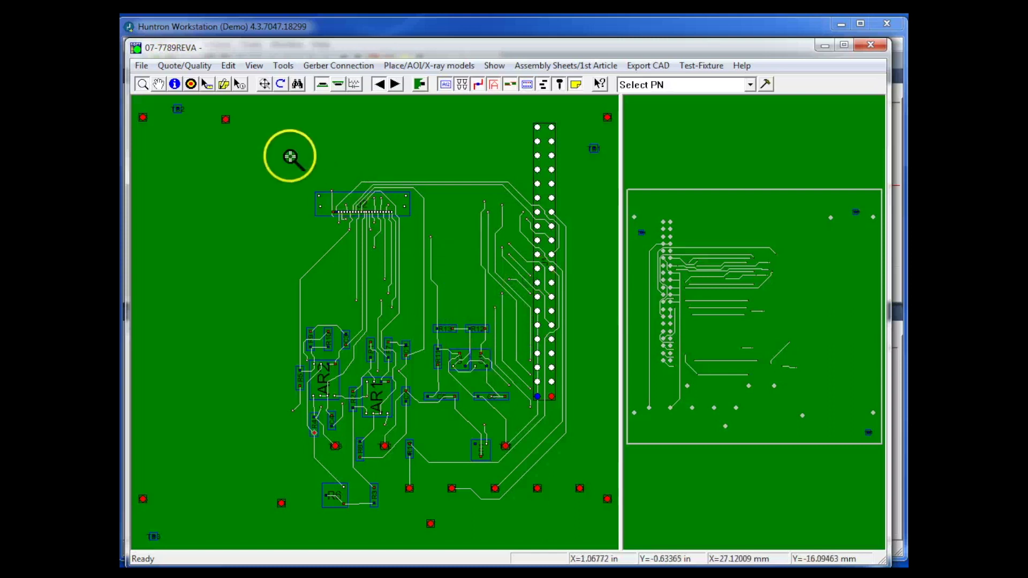
pyautogui.moveTo(456, 302); pyautogui.dragTo(506, 352)
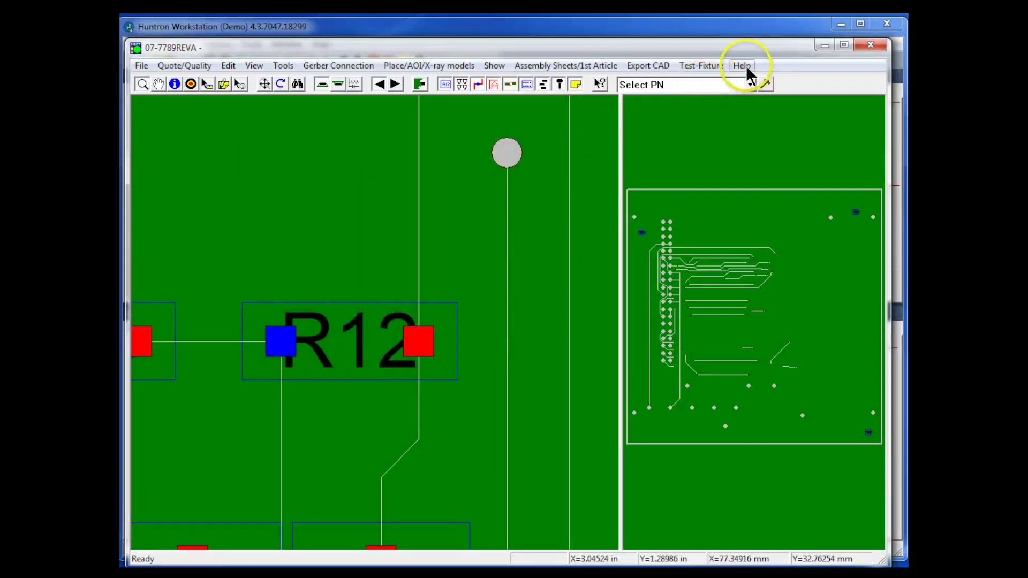
pyautogui.click(706, 64)
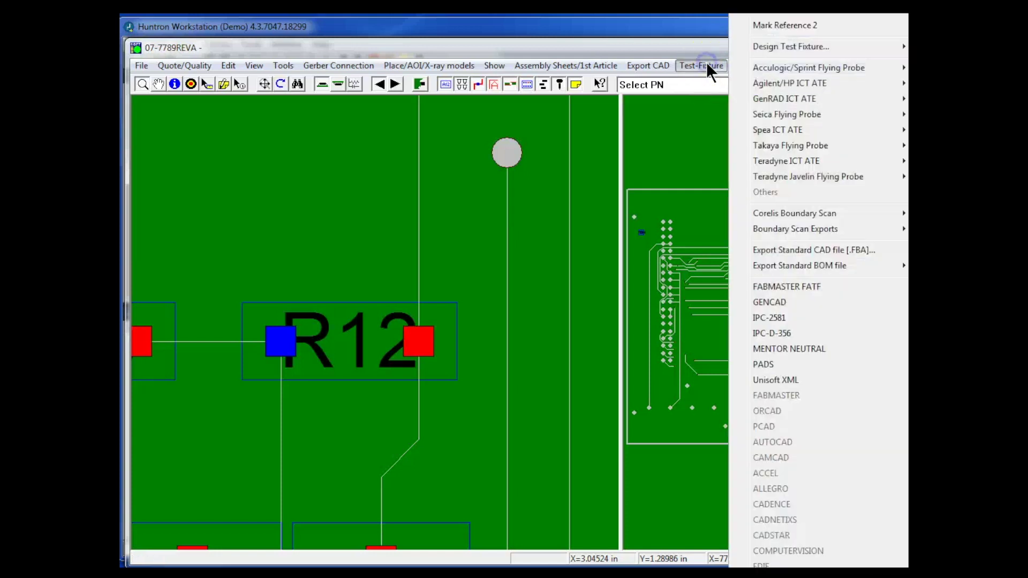
pyautogui.click(764, 26)
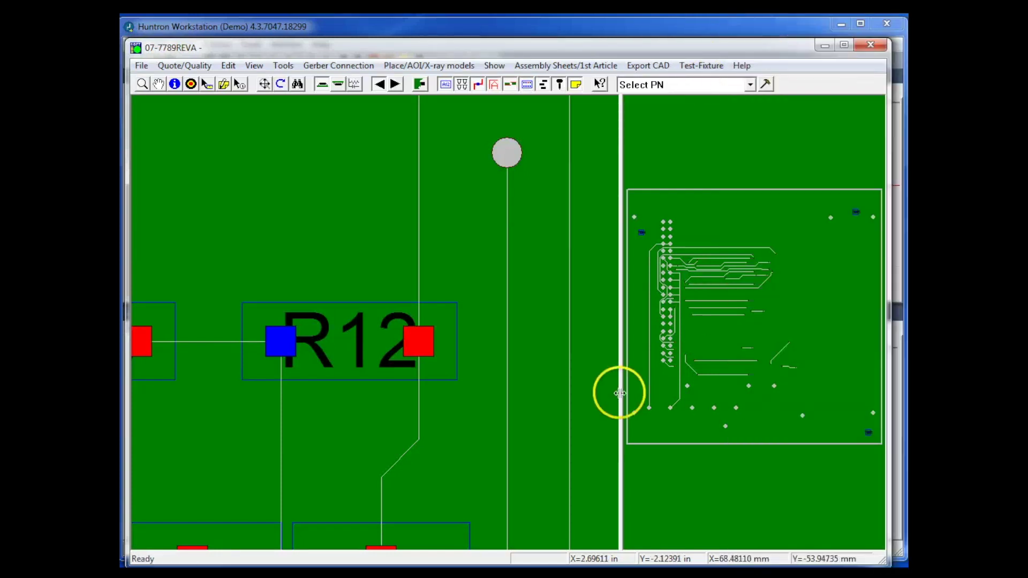
pyautogui.click(420, 342)
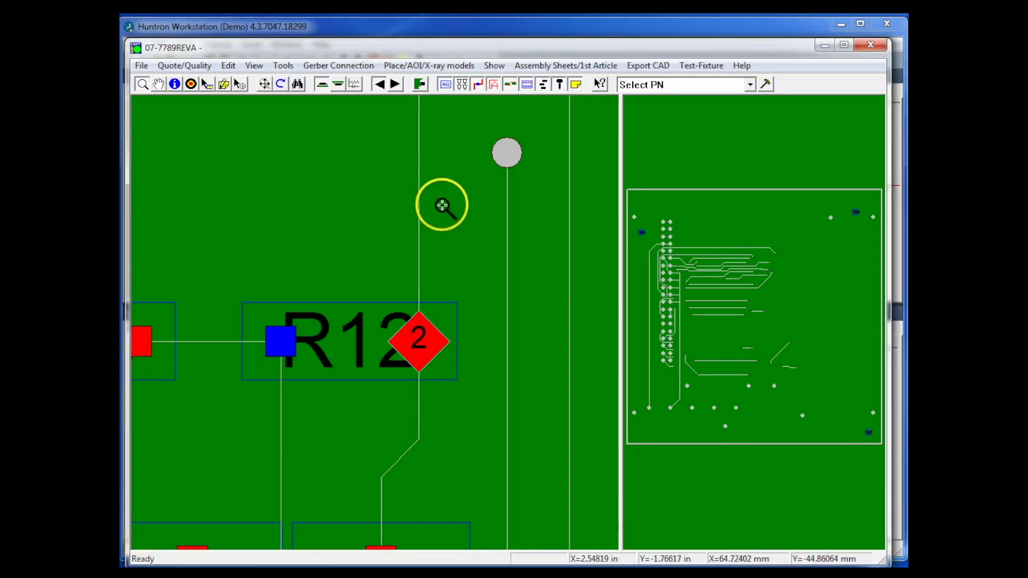
pyautogui.click(263, 84)
pyautogui.click(574, 542)
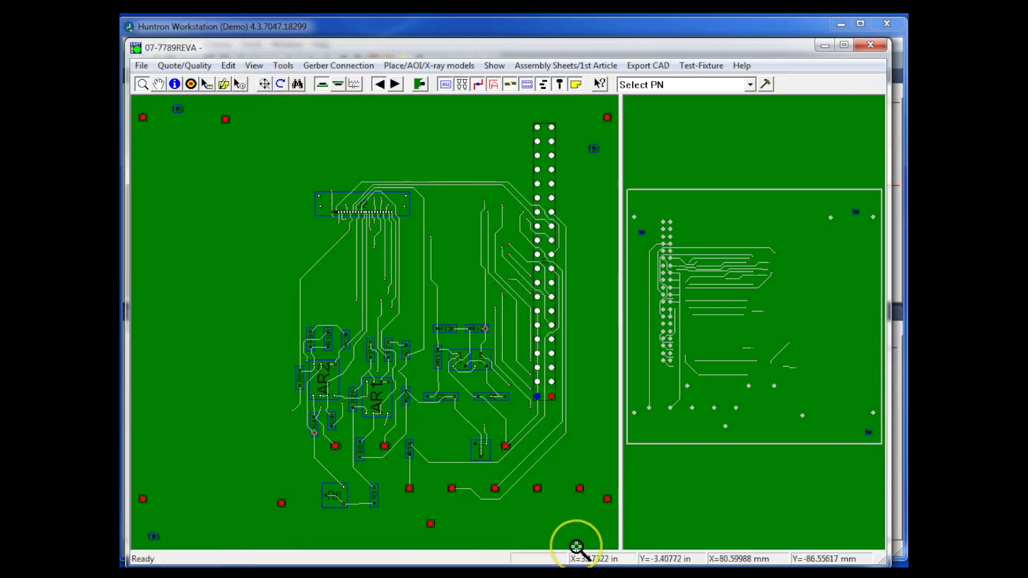
pyautogui.click(583, 533)
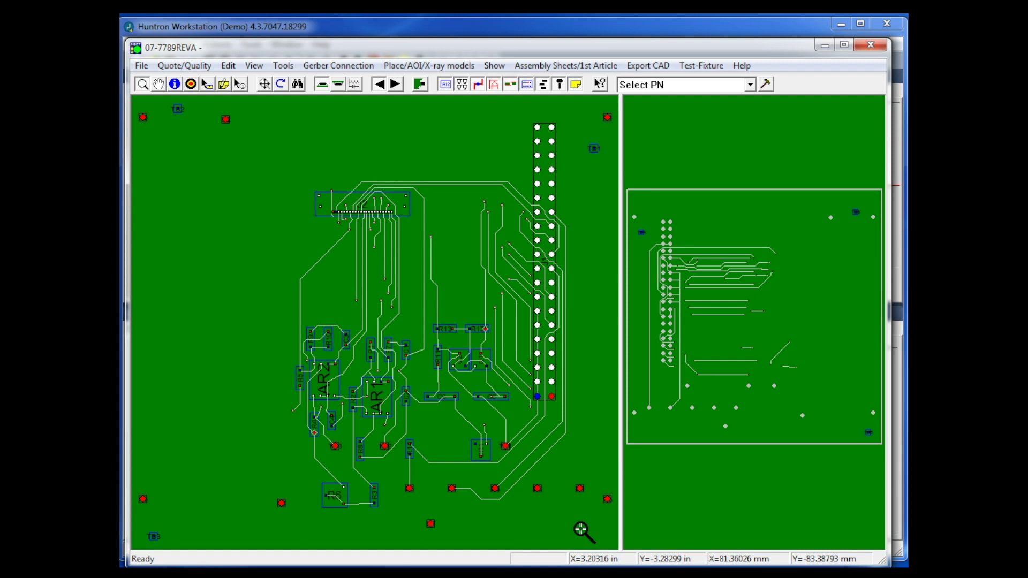
pyautogui.click(584, 533)
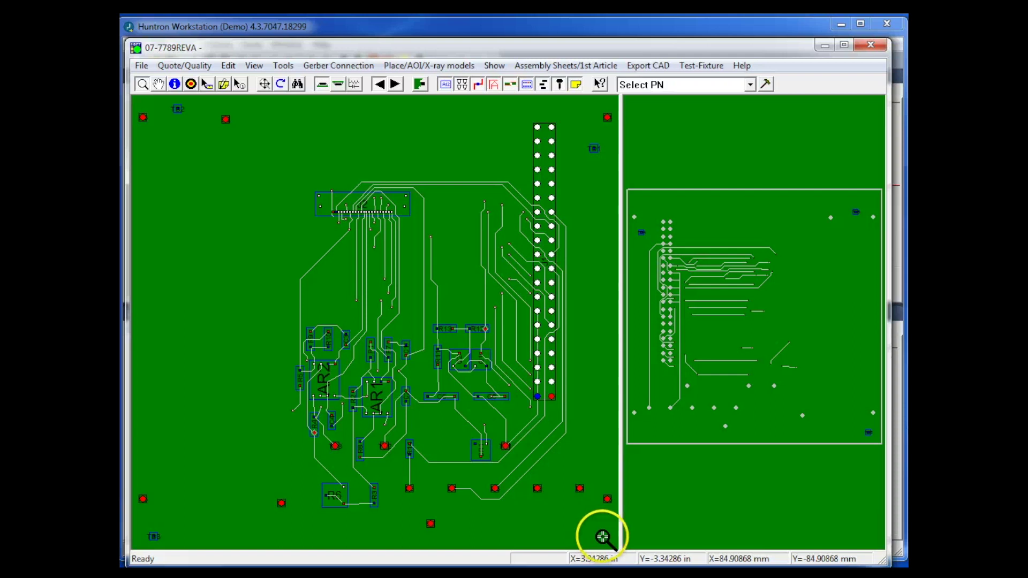
pyautogui.click(603, 537)
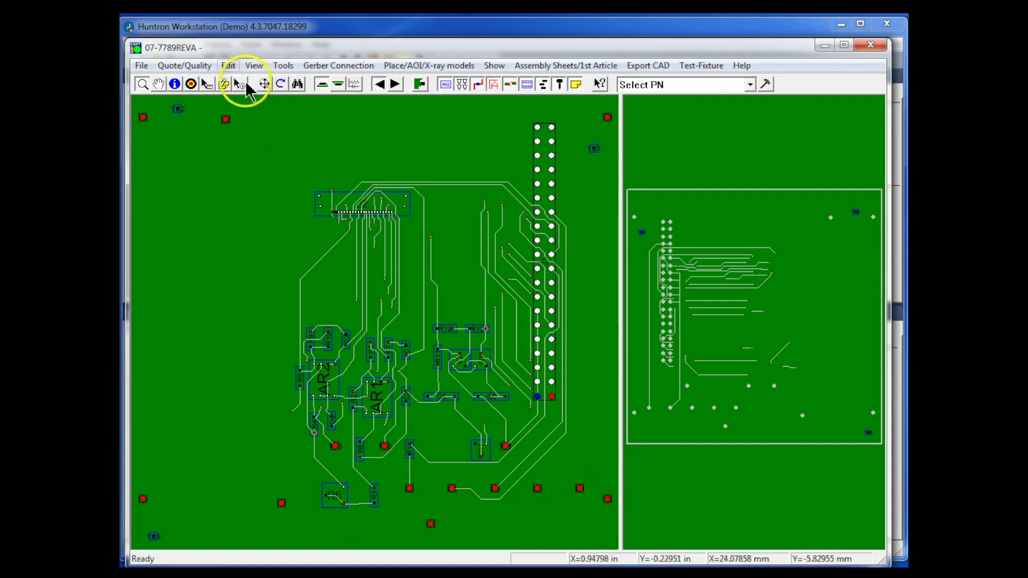
# Make a point near the board's lower-right corner at X 3.433 and Y -3.377 inches.
pyautogui.click(229, 65)
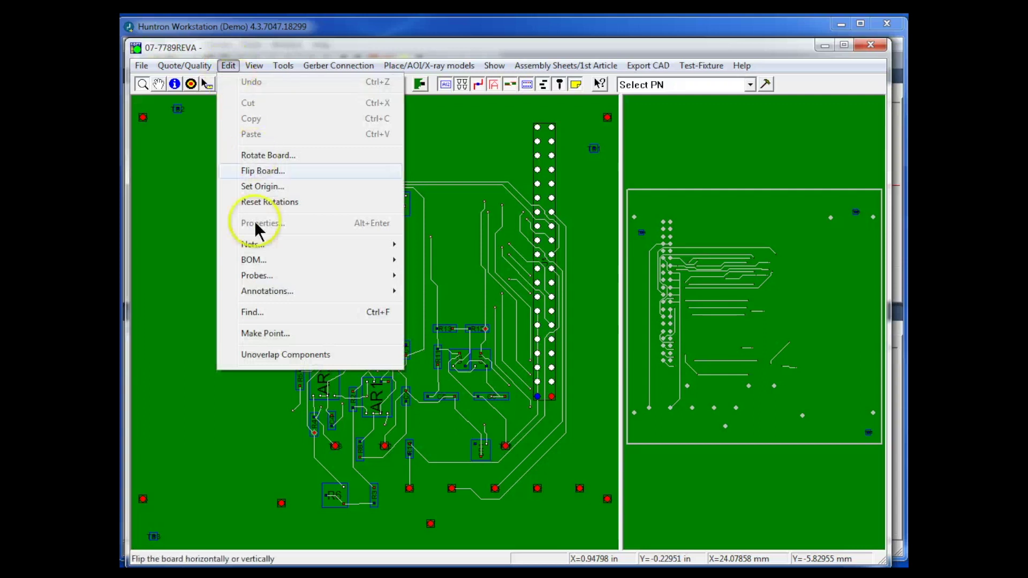
pyautogui.click(252, 333)
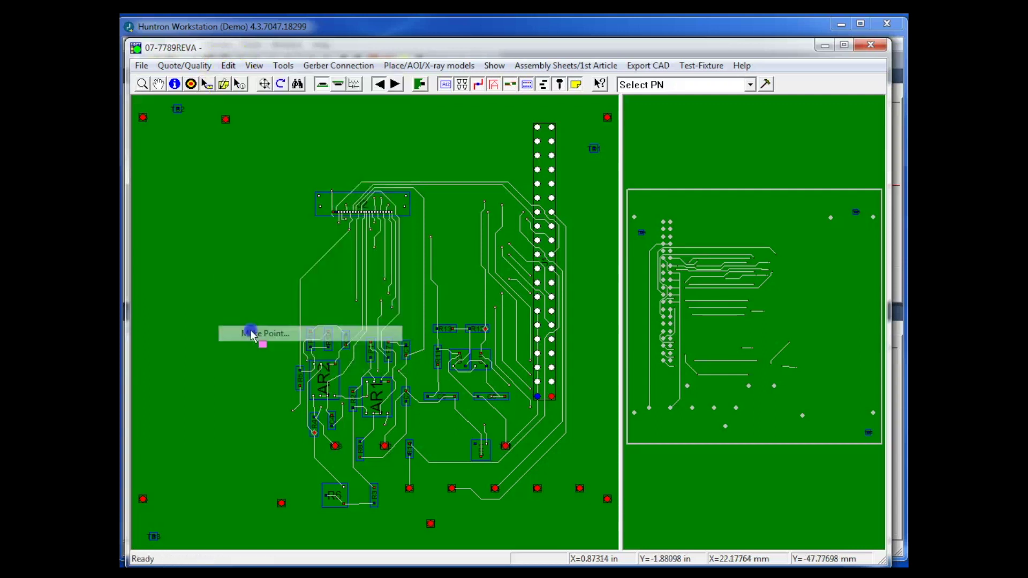
pyautogui.click(613, 548)
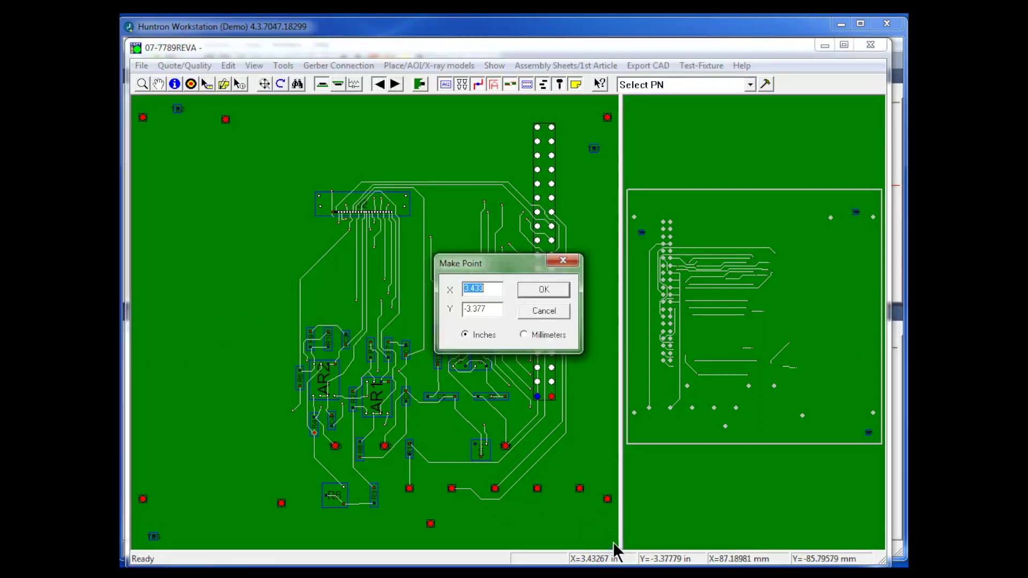
pyautogui.click(550, 294)
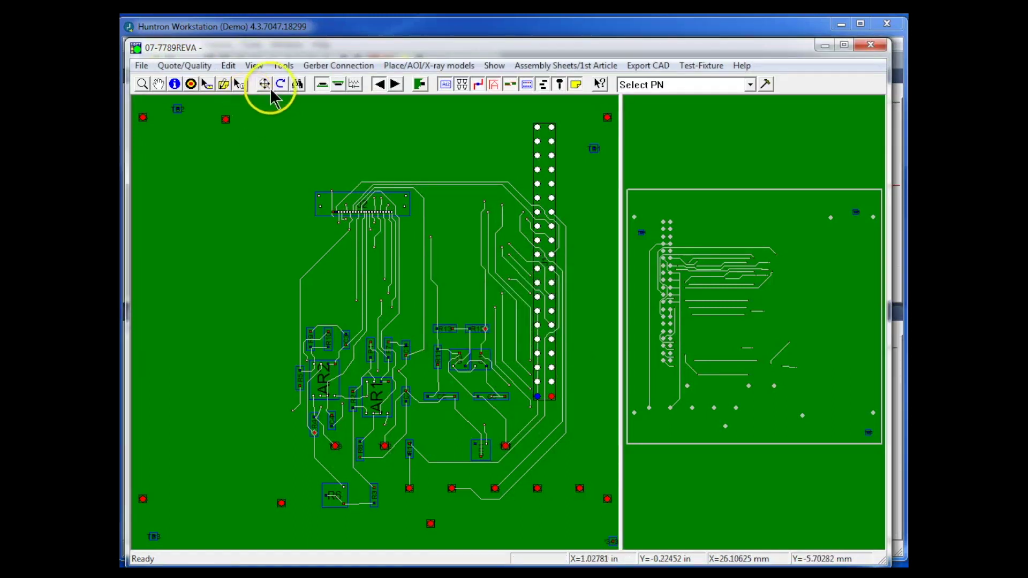
# Set the board origin at the new point near the lower-right corner.
pyautogui.click(142, 84)
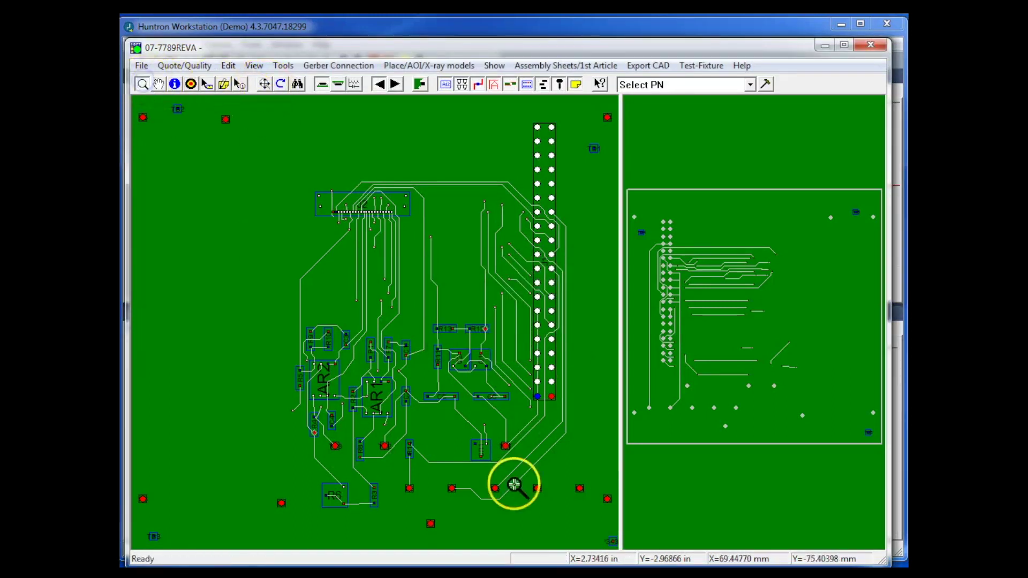
pyautogui.moveTo(585, 523); pyautogui.dragTo(618, 550)
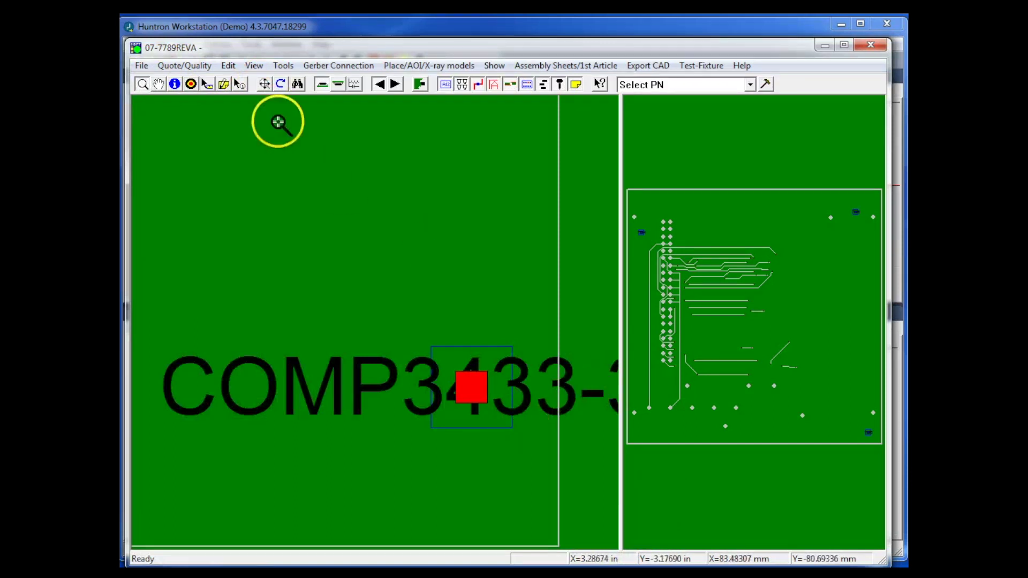
pyautogui.click(231, 66)
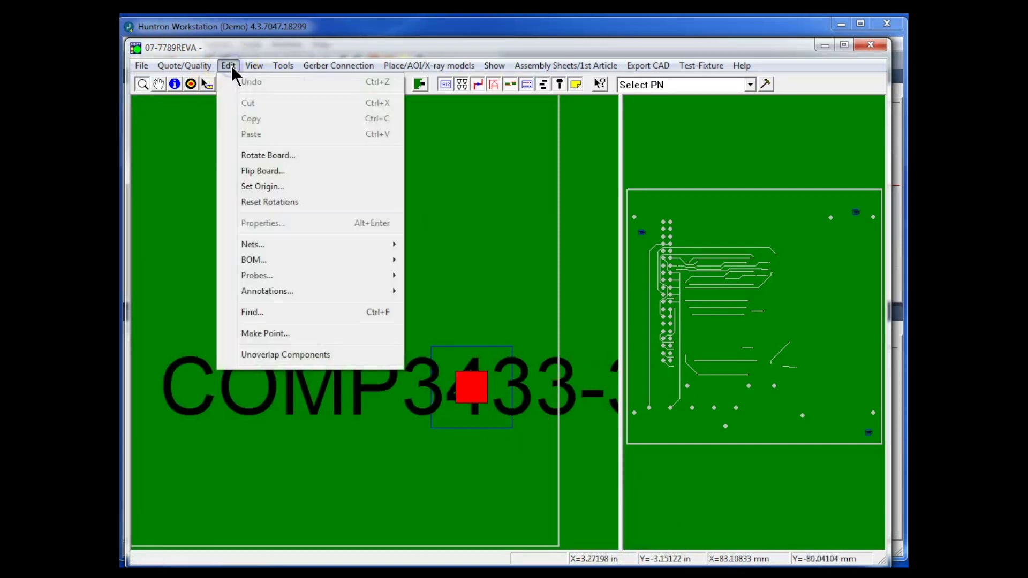
pyautogui.click(252, 184)
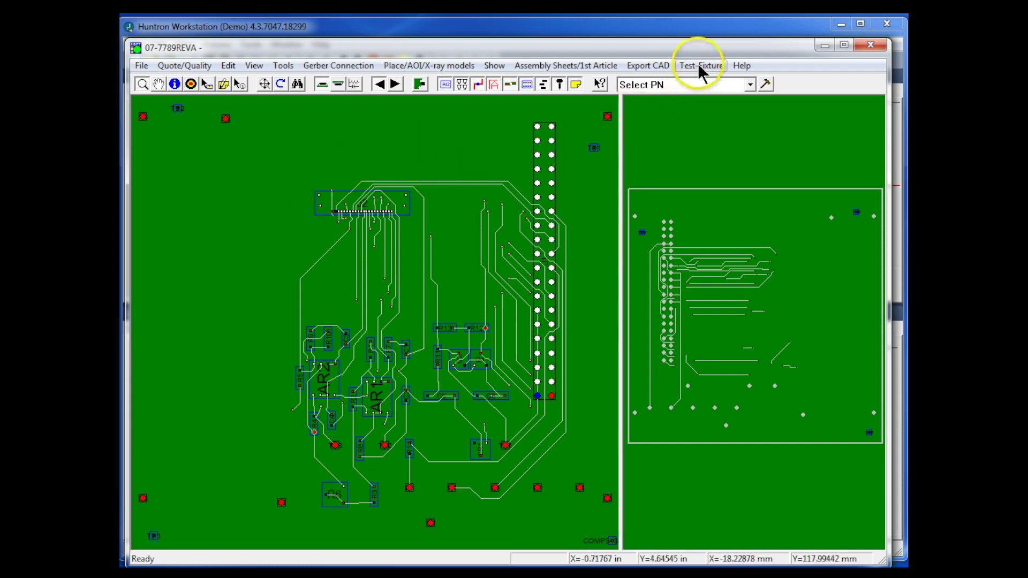
# Export the board in Unisoft XML format to the CAD Files folder, replacing the existing 07-7789A.xml.
pyautogui.click(697, 64)
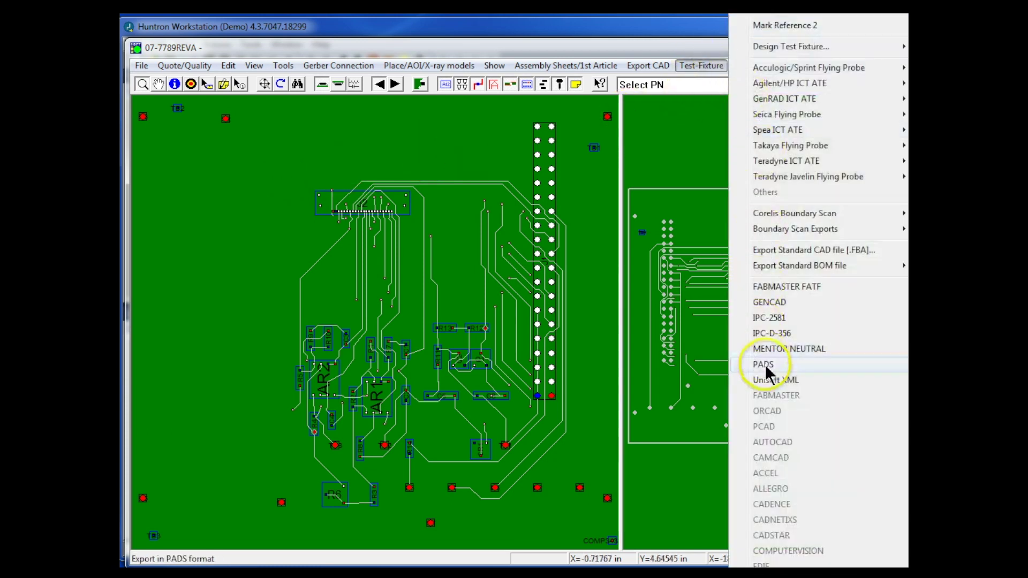
pyautogui.click(762, 379)
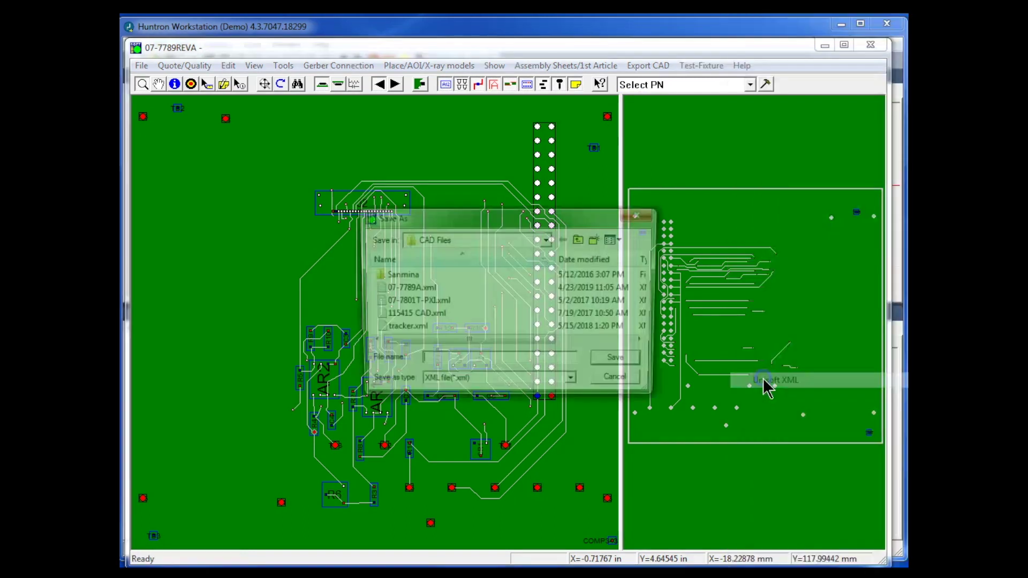
pyautogui.click(387, 287)
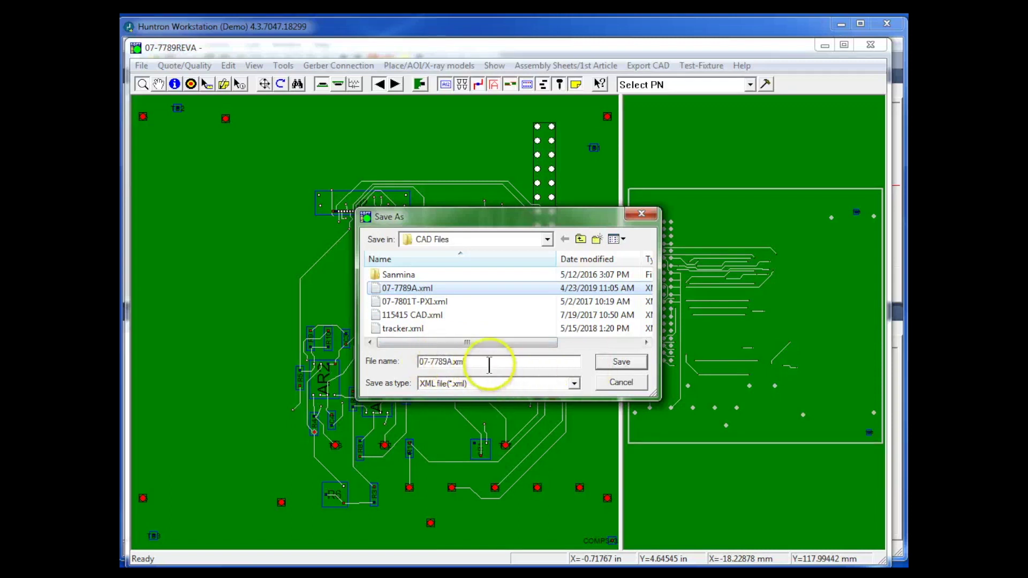
pyautogui.click(624, 364)
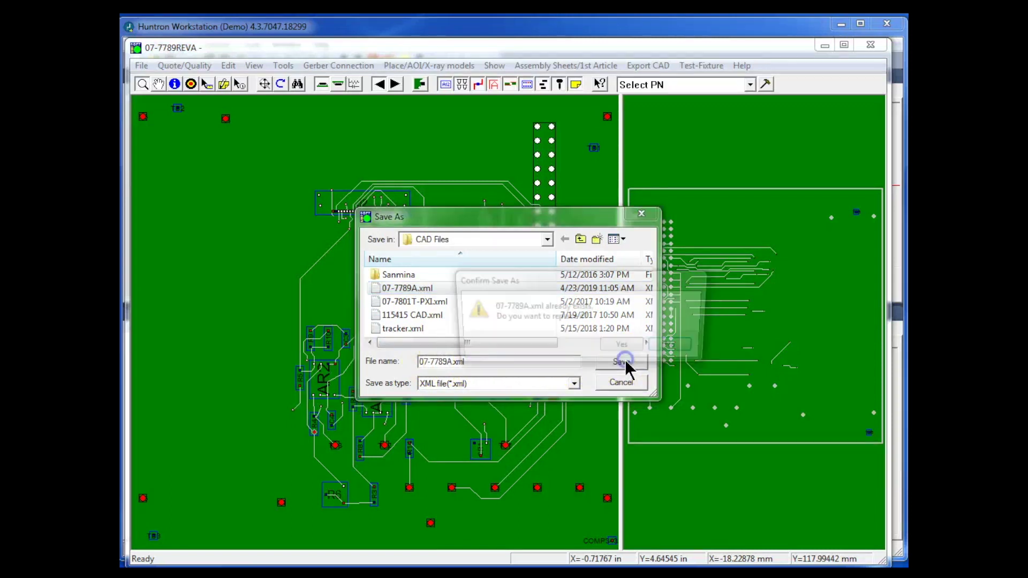
pyautogui.click(616, 349)
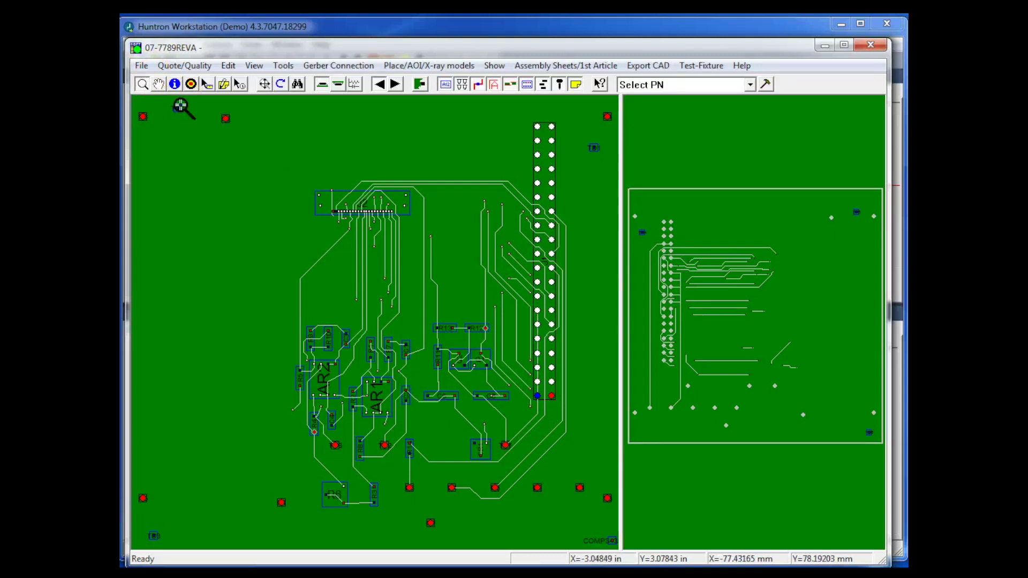
# Save the board file as 07-7789REVA.F2B in the CAD Files folder, replacing the existing file.
pyautogui.click(141, 66)
pyautogui.click(172, 207)
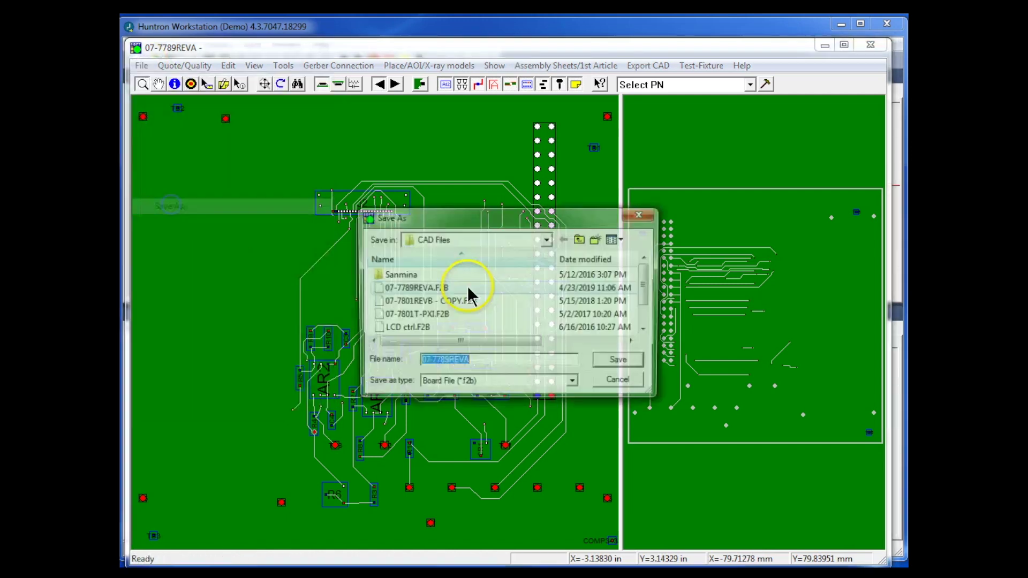
pyautogui.click(422, 288)
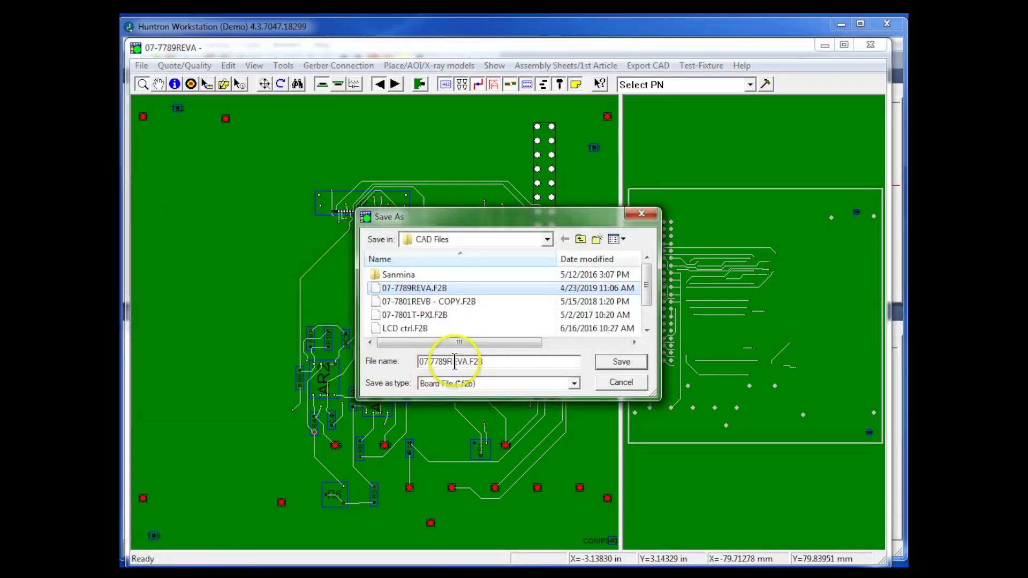
pyautogui.click(620, 361)
pyautogui.click(624, 348)
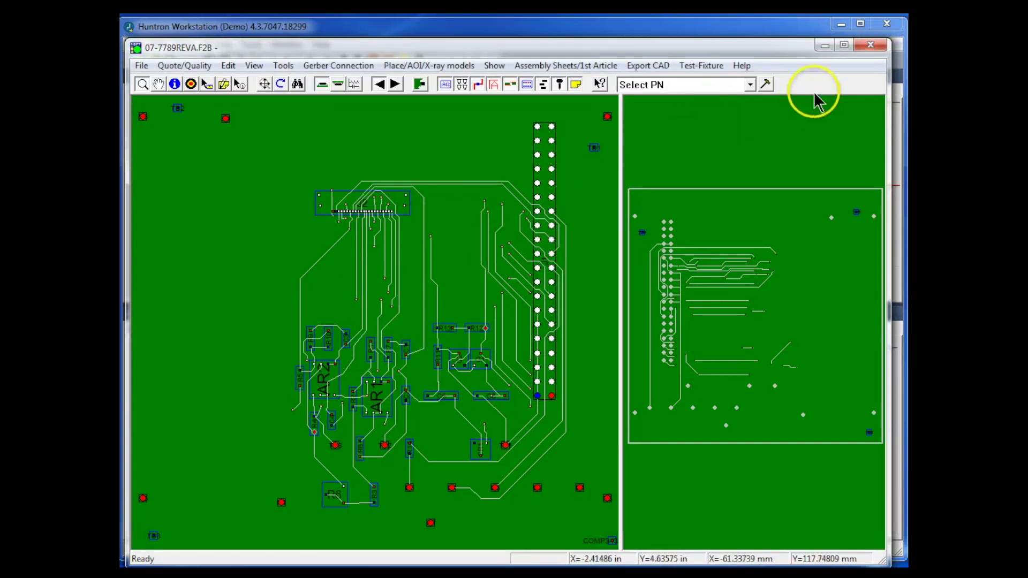
# Switch to Huntron Workstation and start a new board named 07-7789RevA.
pyautogui.click(824, 45)
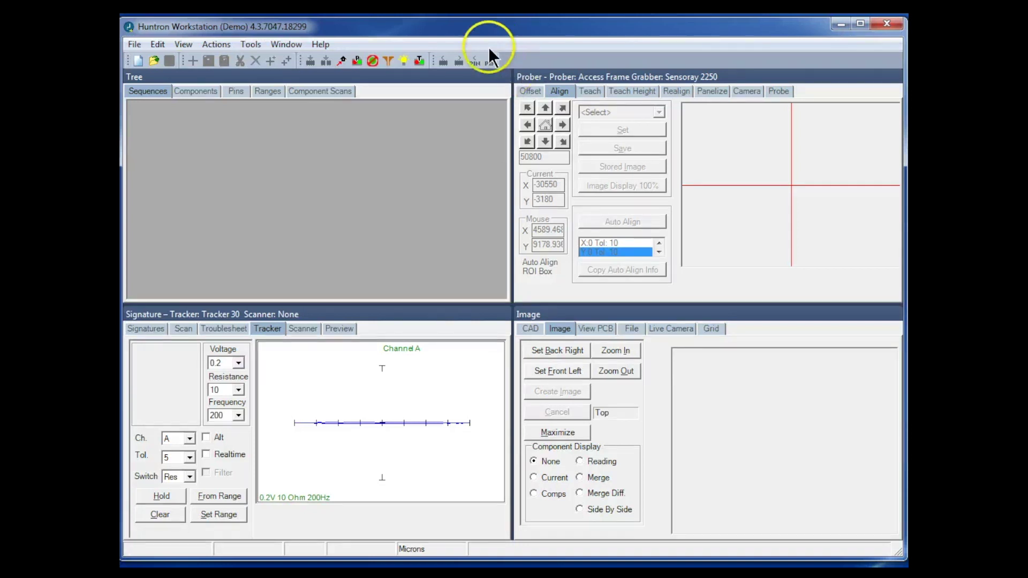
pyautogui.click(138, 62)
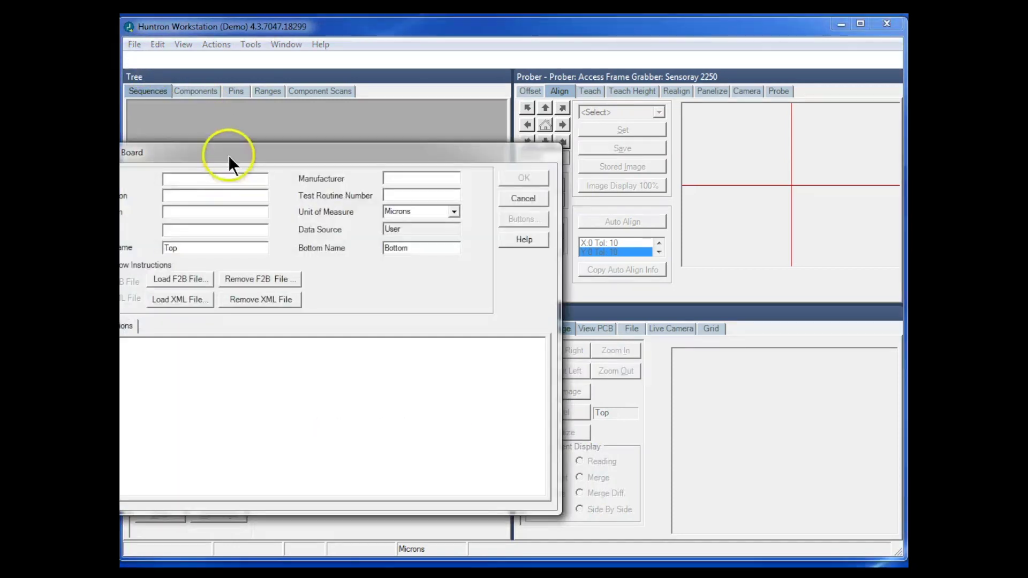
pyautogui.moveTo(228, 155); pyautogui.dragTo(290, 146)
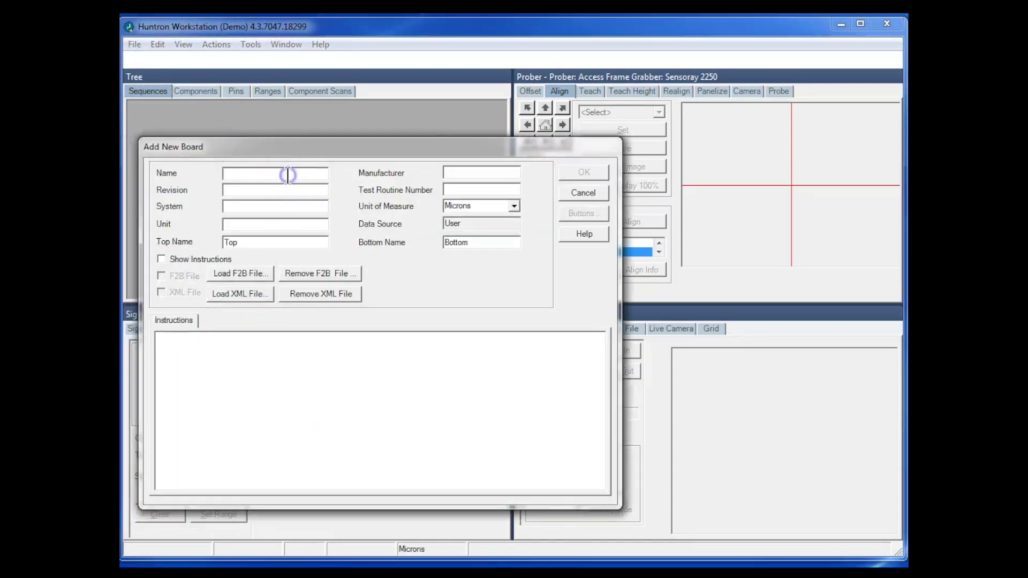
pyautogui.write('07-7789A')
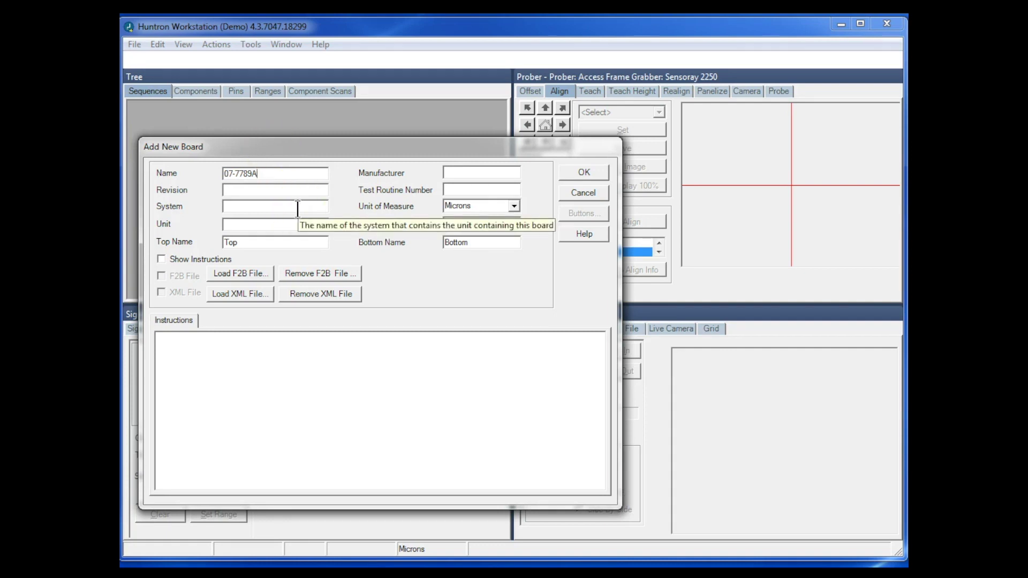
pyautogui.press('Left')
pyautogui.write('Rev')
pyautogui.click(238, 173)
pyautogui.click(571, 217)
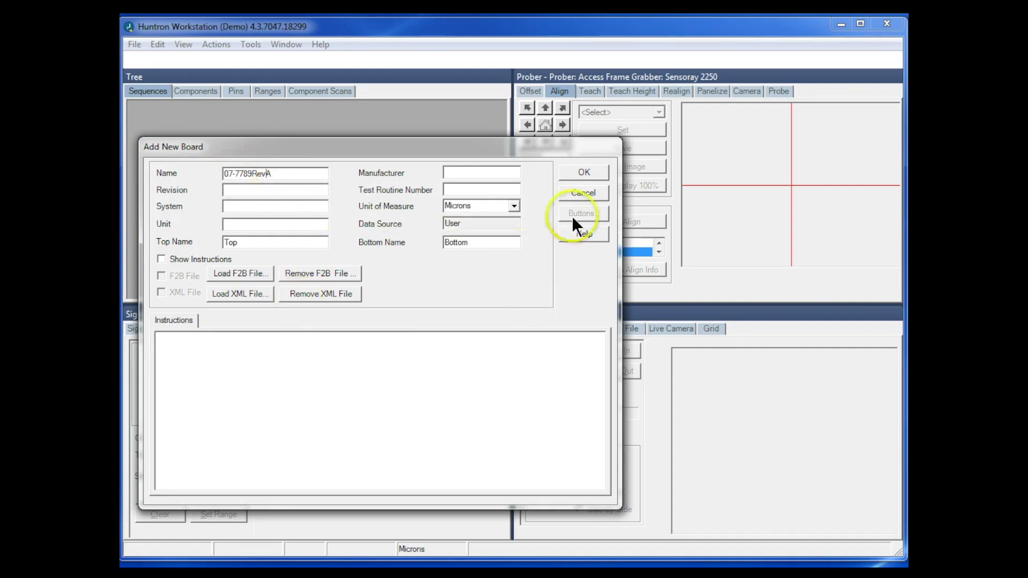
# Accept the new board's details and save it as 07-7789RevA.hwdb in the Boards folder.
pyautogui.click(579, 171)
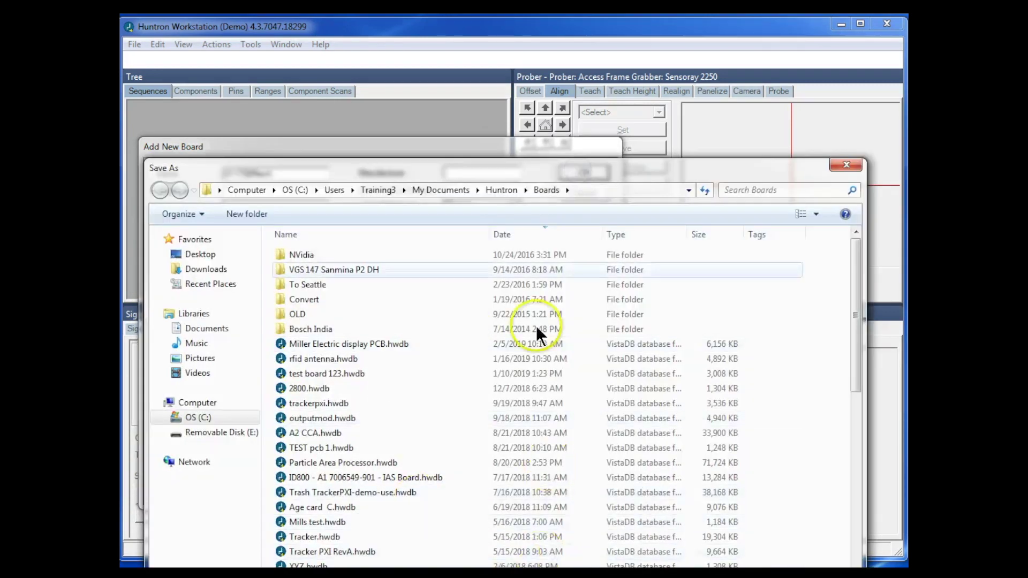
pyautogui.moveTo(551, 170); pyautogui.dragTo(553, 87)
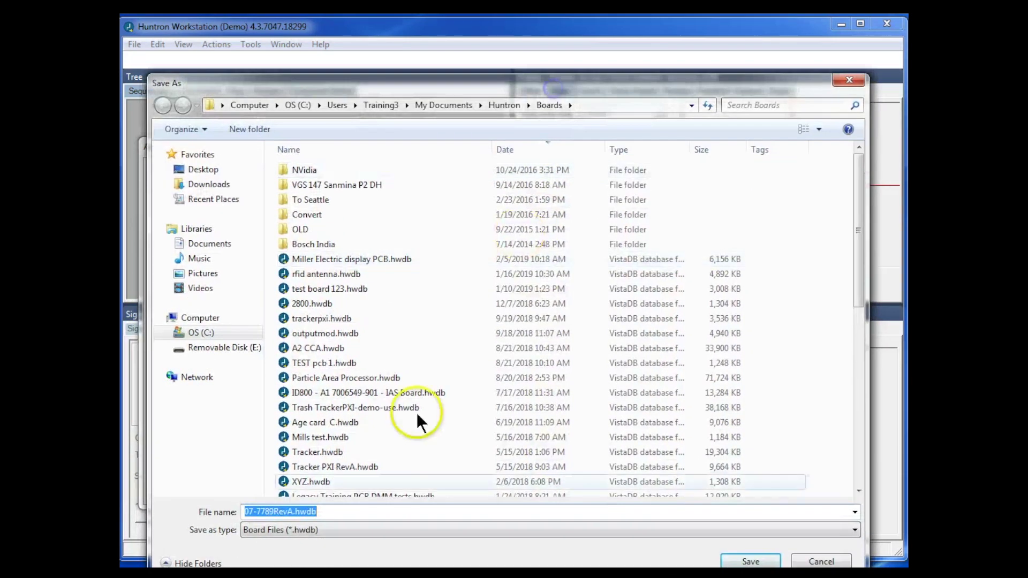
pyautogui.click(751, 561)
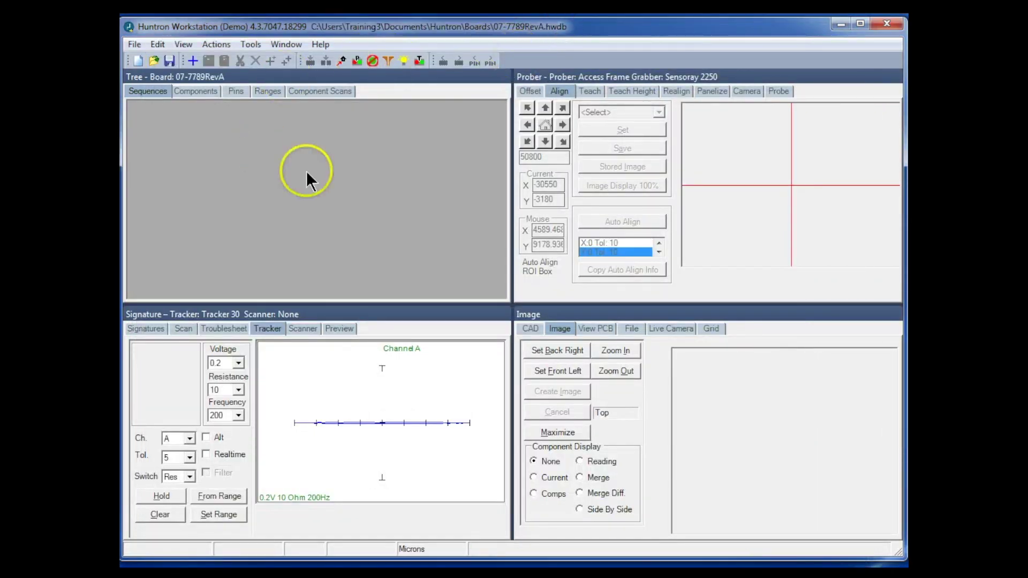
# Start a Unisoft XML import and choose 07-7789A.xml from the CAD Files folder as its XML file.
pyautogui.click(133, 43)
pyautogui.moveTo(207, 158)
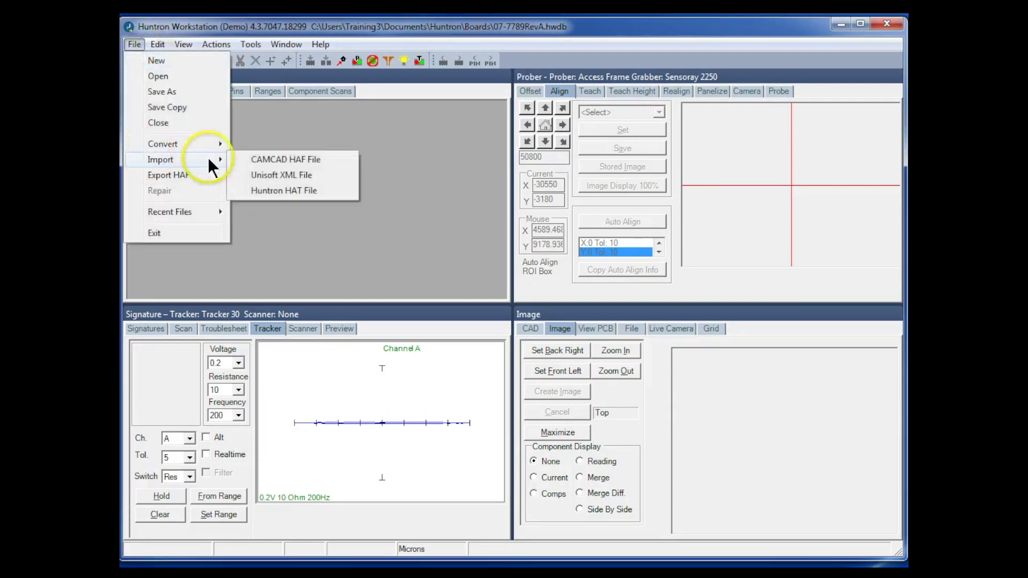
pyautogui.click(263, 175)
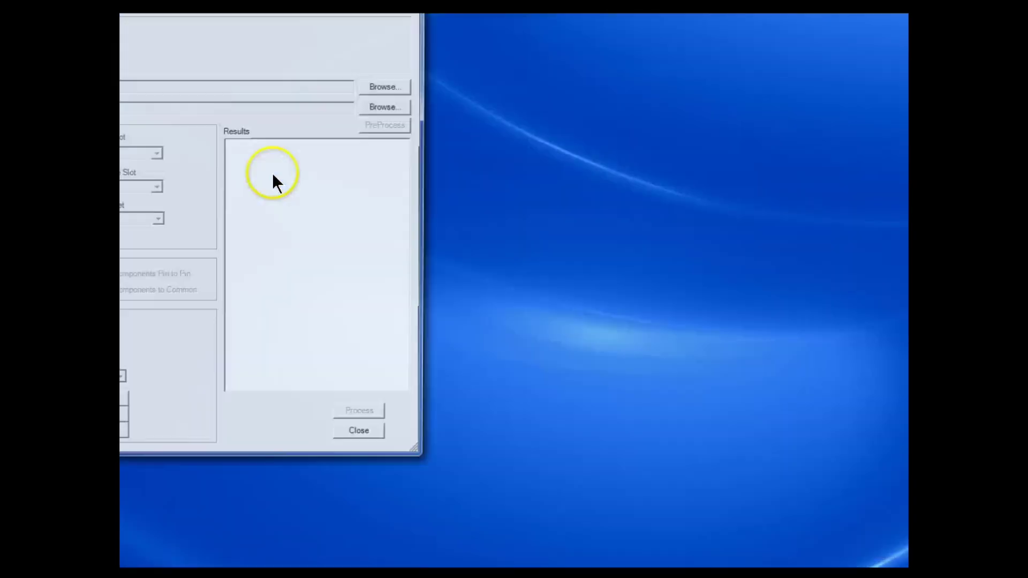
pyautogui.moveTo(227, 6); pyautogui.dragTo(470, 62)
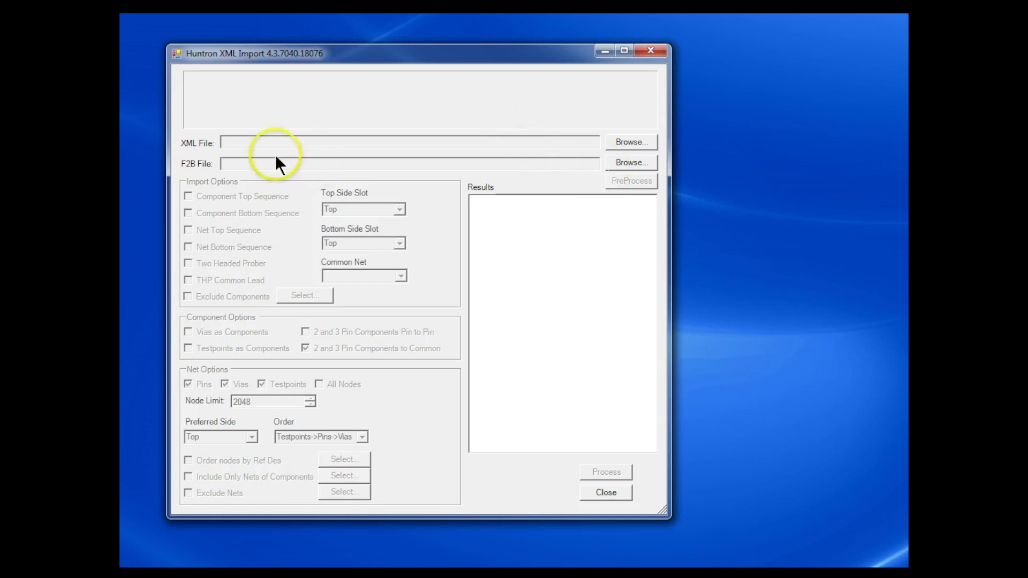
pyautogui.click(627, 141)
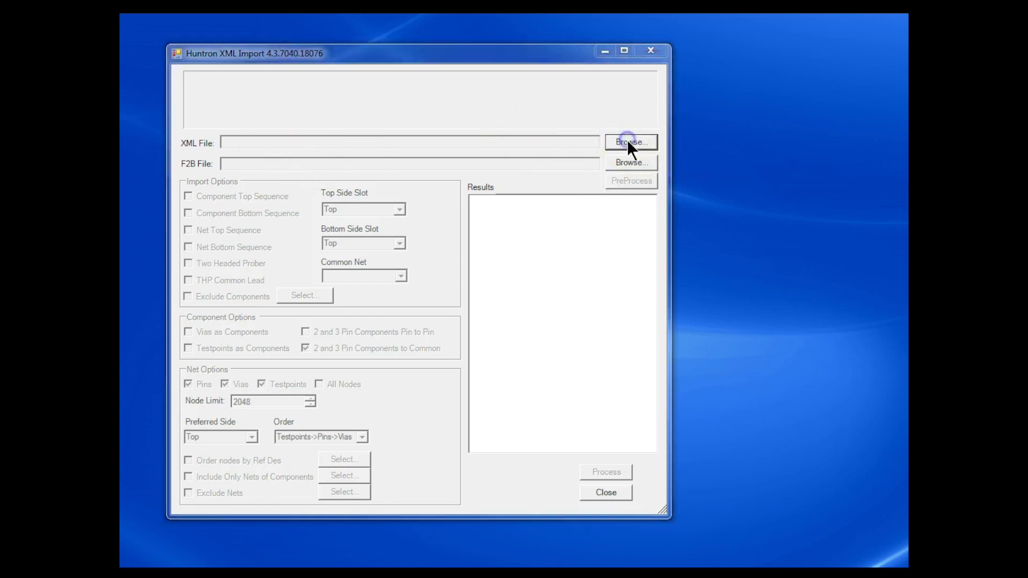
pyautogui.click(422, 175)
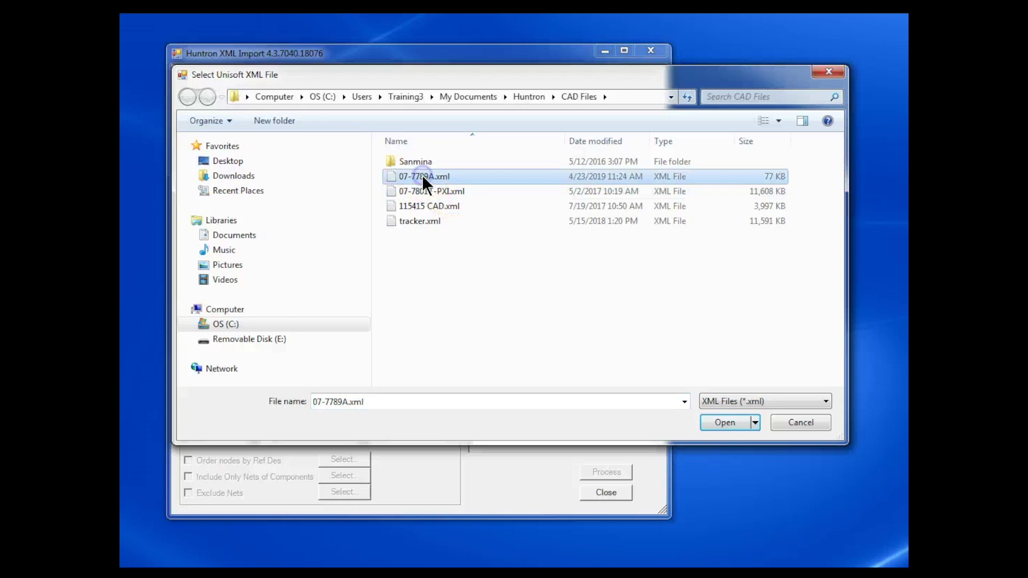
pyautogui.click(731, 424)
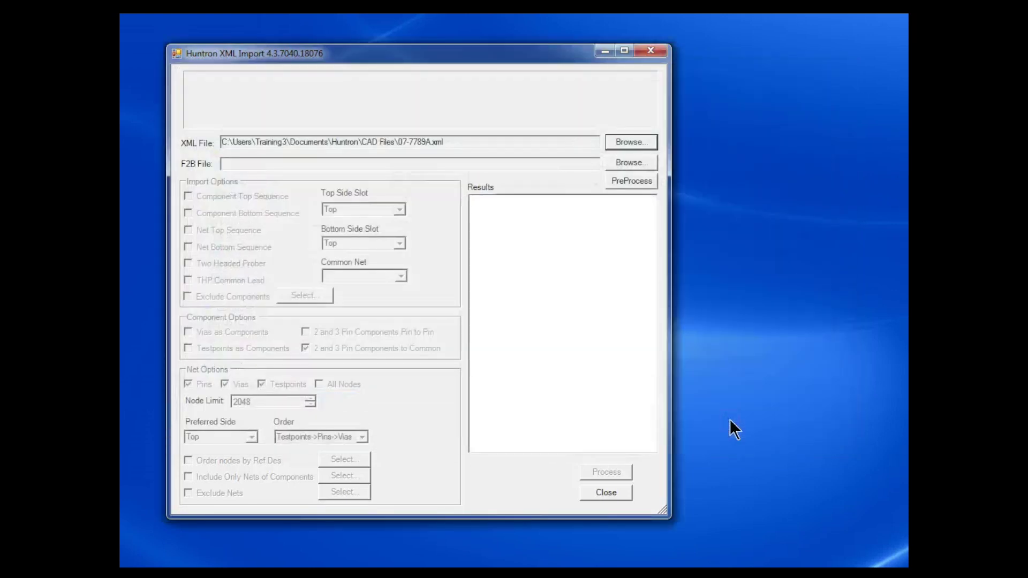
# Choose 07-7789REVA.F2B as the import's F2B file and preprocess the board data.
pyautogui.click(628, 162)
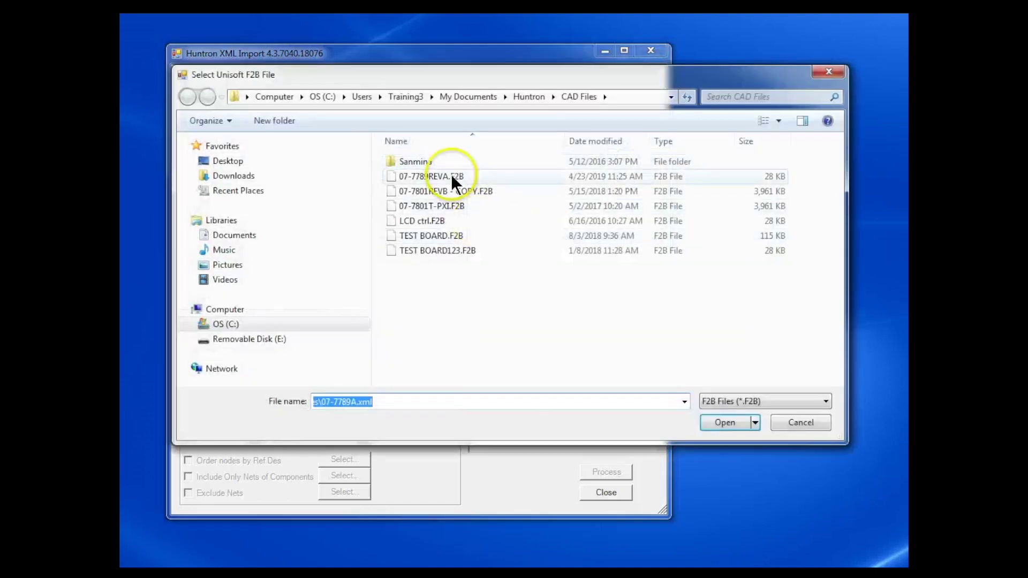
pyautogui.click(450, 176)
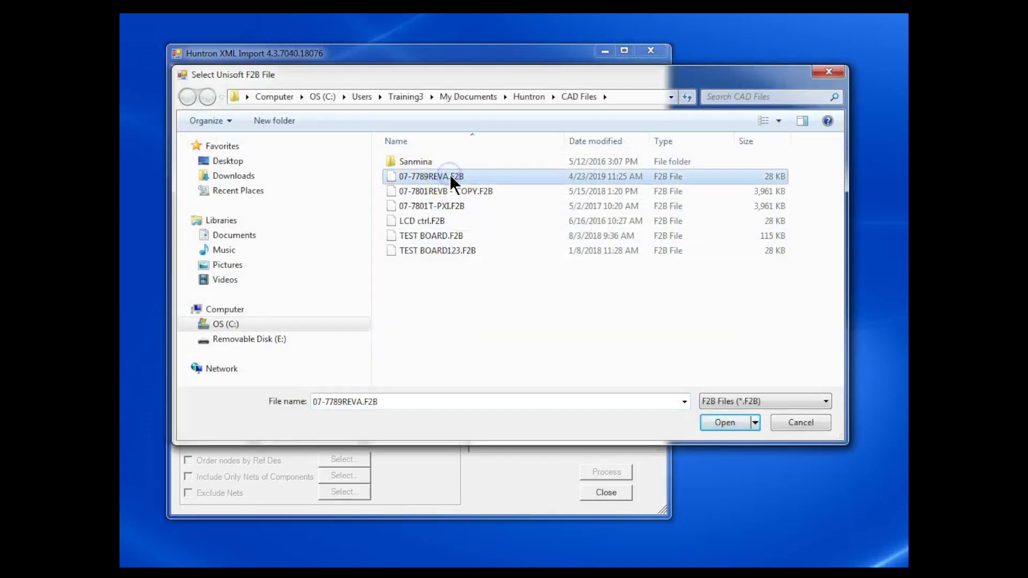
pyautogui.click(724, 423)
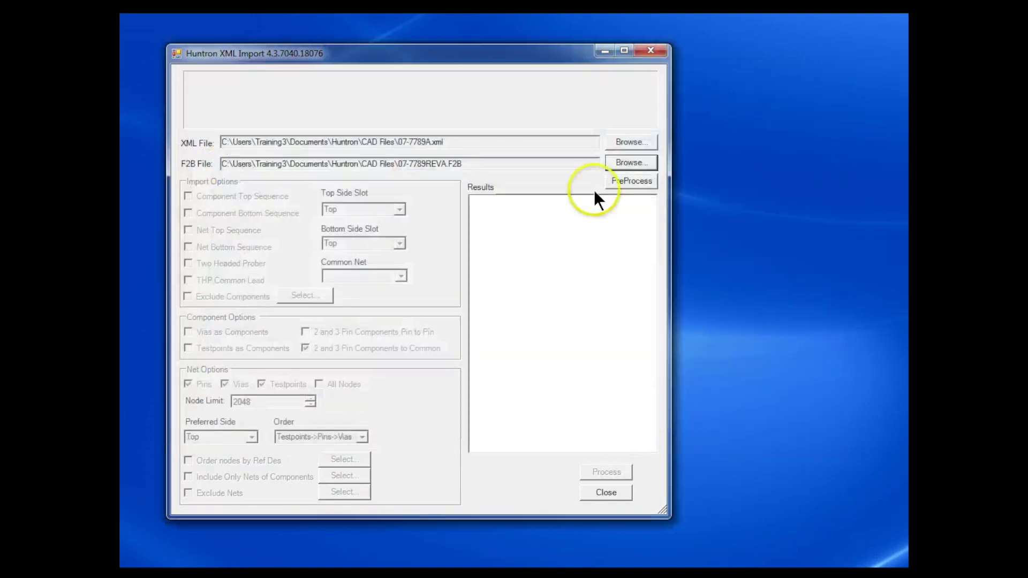
pyautogui.click(629, 182)
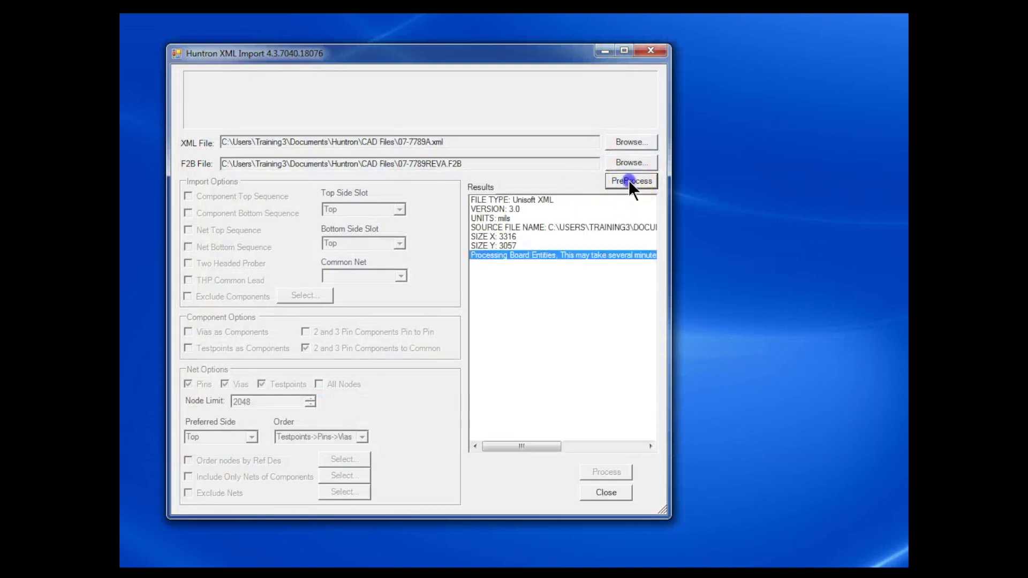
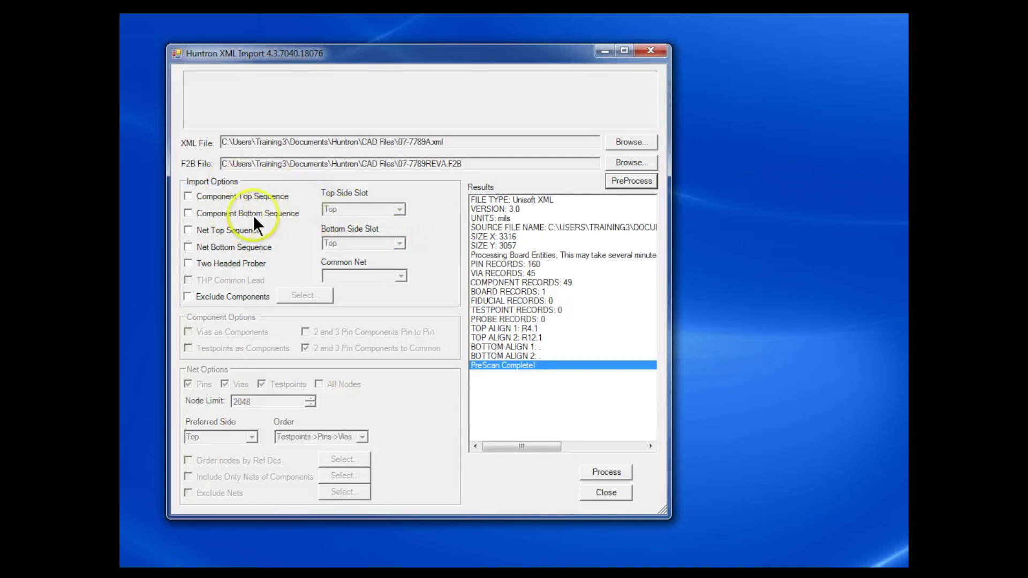
# Enable the Component Top Sequence import option and set the top side slot to Middle.
pyautogui.click(188, 196)
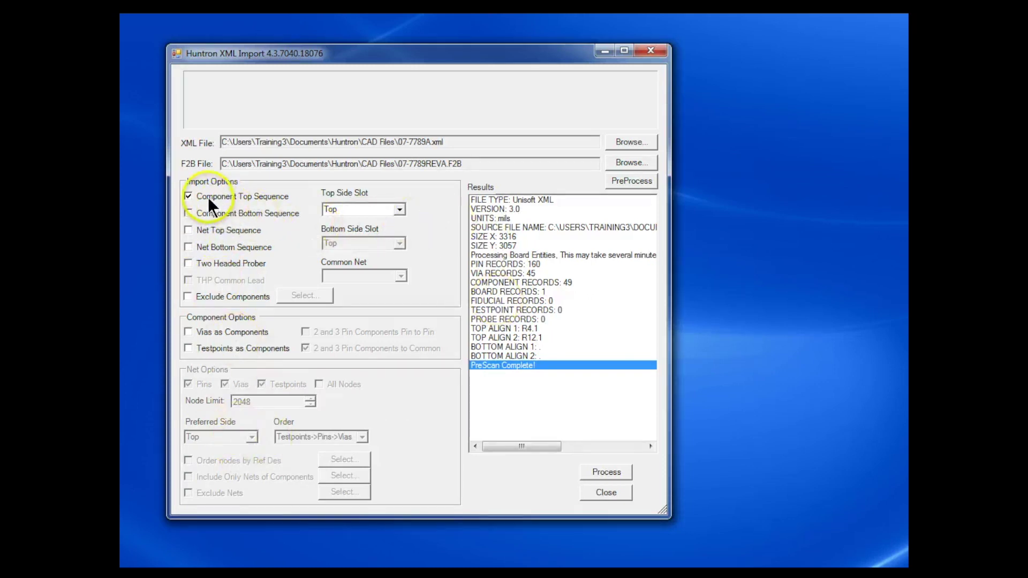
pyautogui.click(398, 209)
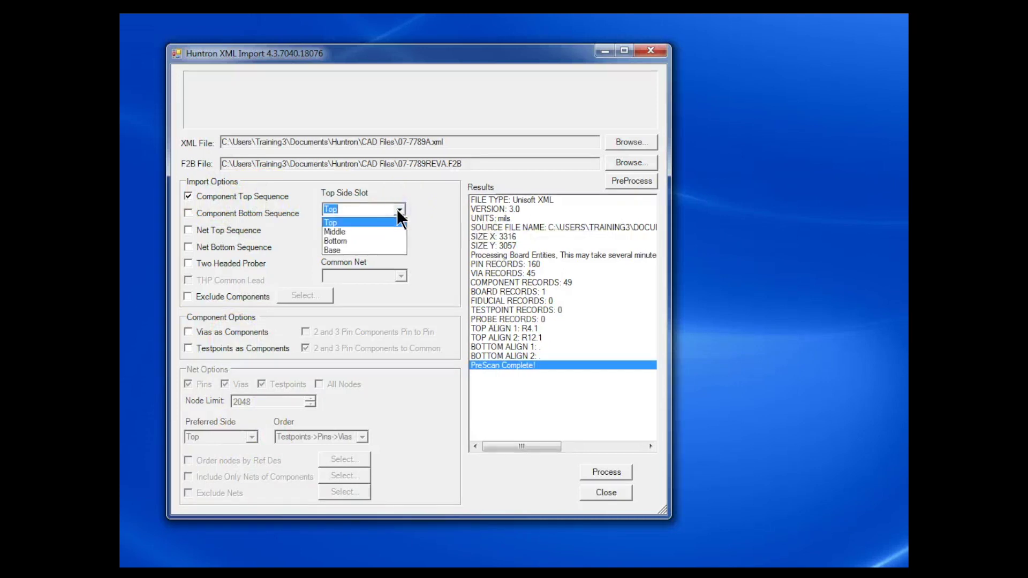
pyautogui.click(339, 231)
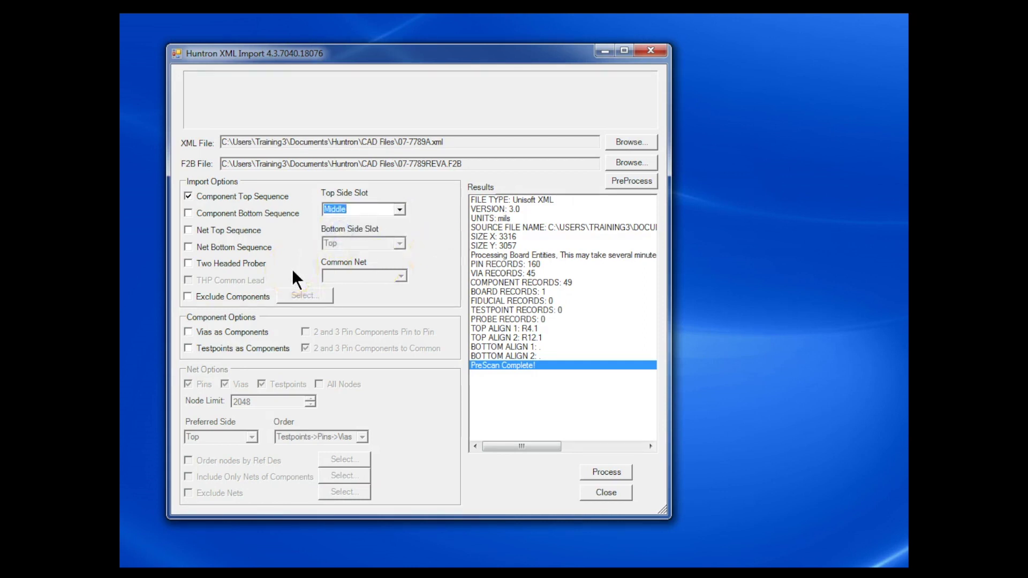
# Try the Two Headed Prober import option with V2 as the common net, and turn the option off again.
pyautogui.click(188, 263)
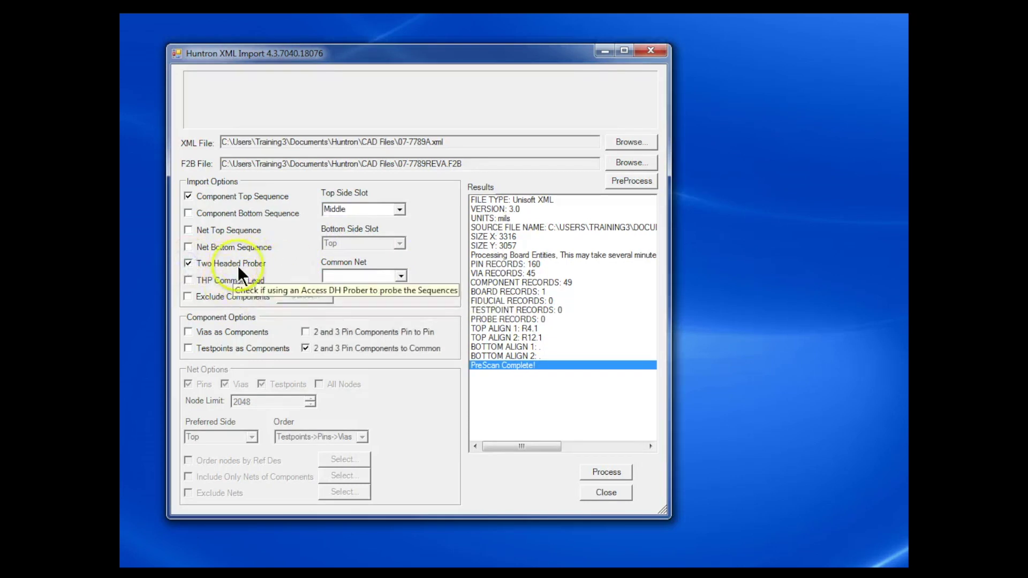
pyautogui.click(186, 278)
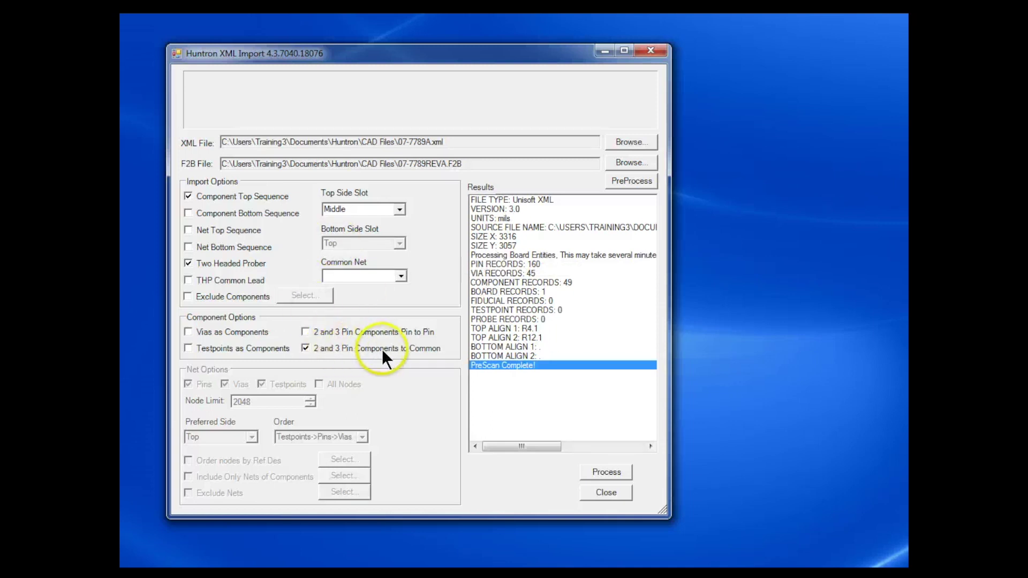
pyautogui.click(401, 275)
pyautogui.moveTo(402, 299); pyautogui.dragTo(402, 339)
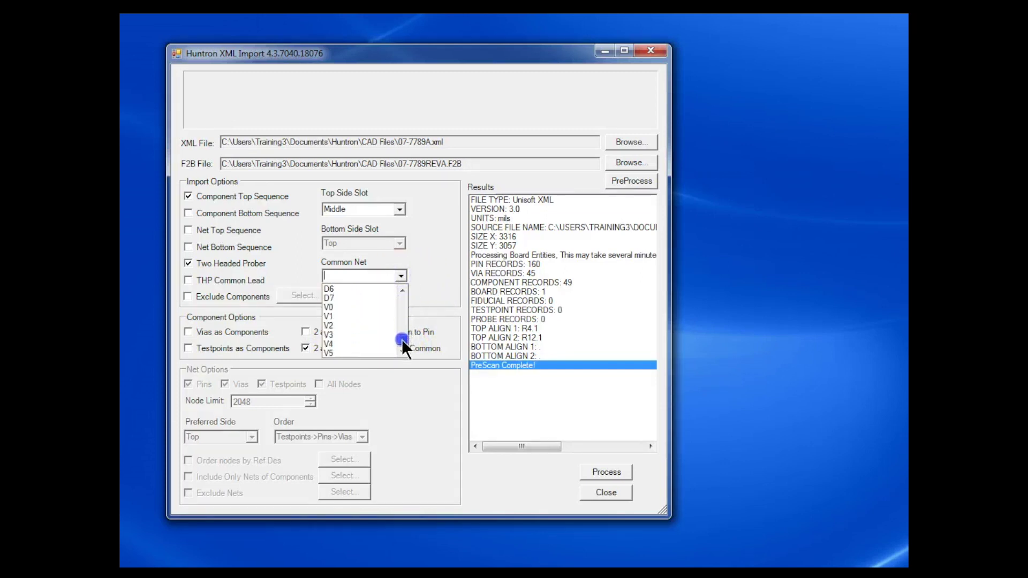
pyautogui.click(369, 324)
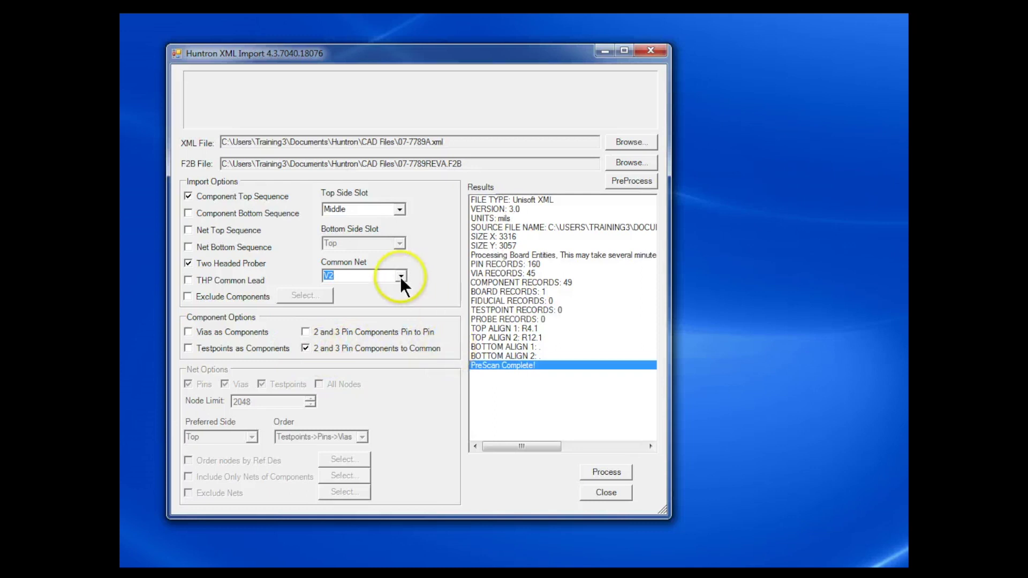
pyautogui.click(188, 263)
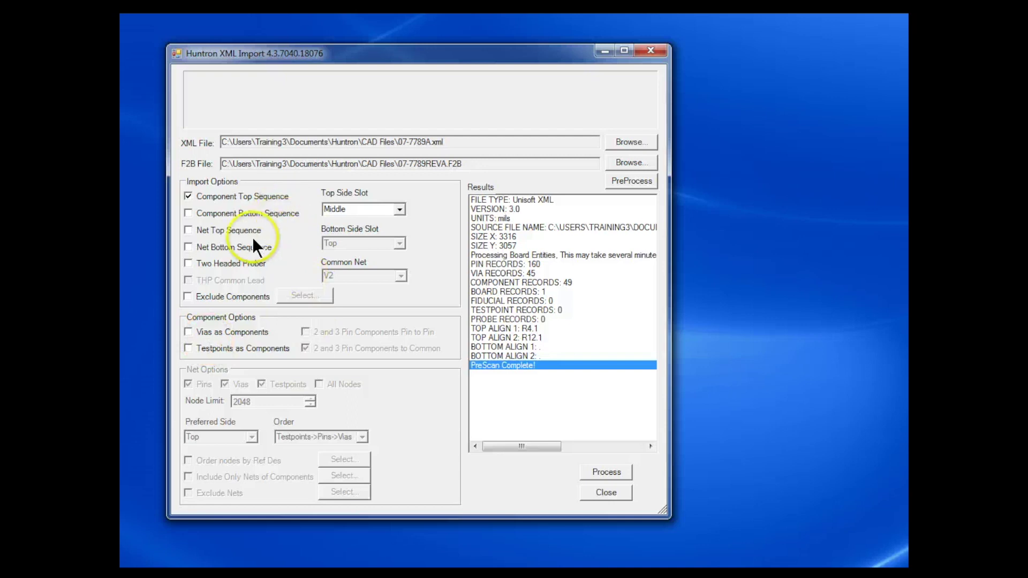
# Try the Net Top Sequence import option with a node limit of 50 and the probing order Testpoints->Pins->Vias.
pyautogui.click(187, 230)
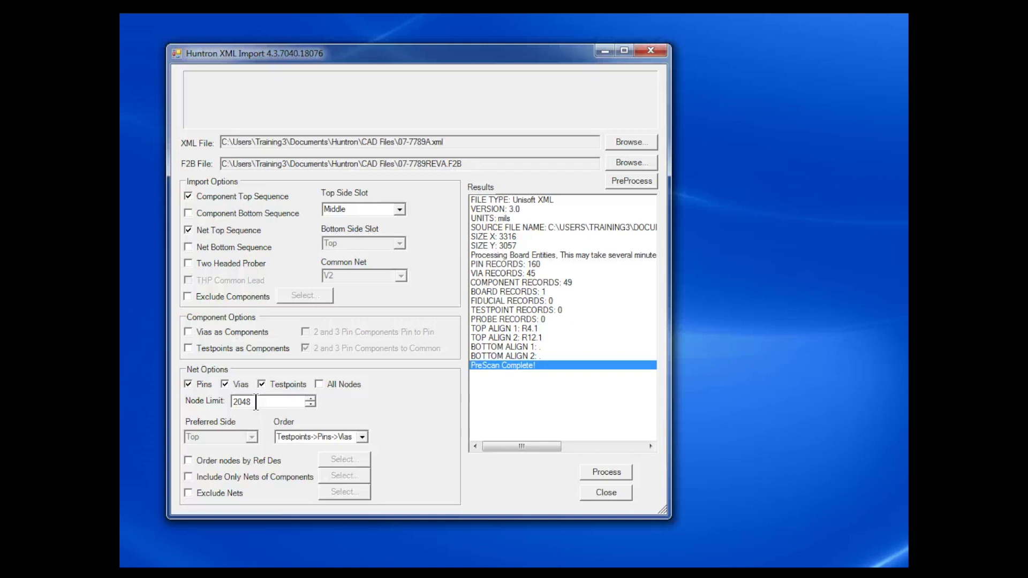
pyautogui.moveTo(256, 401); pyautogui.dragTo(228, 402)
pyautogui.write('50')
pyautogui.click(389, 447)
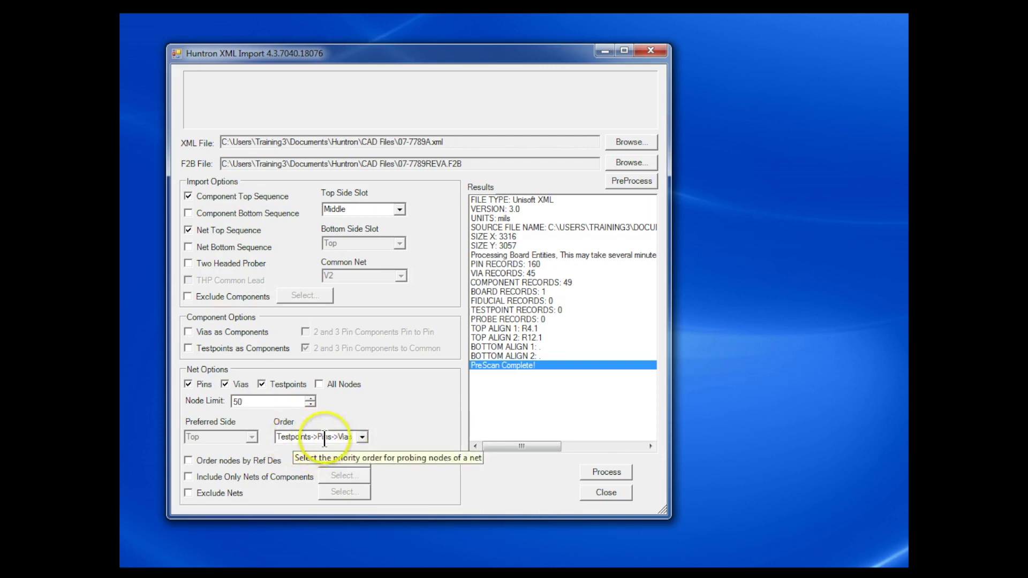
pyautogui.click(361, 435)
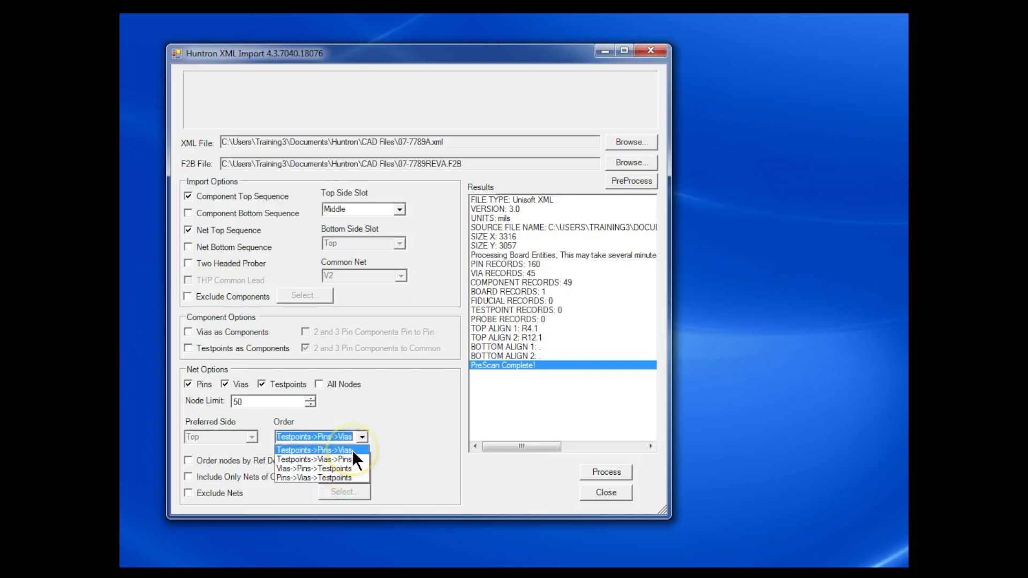
pyautogui.click(352, 449)
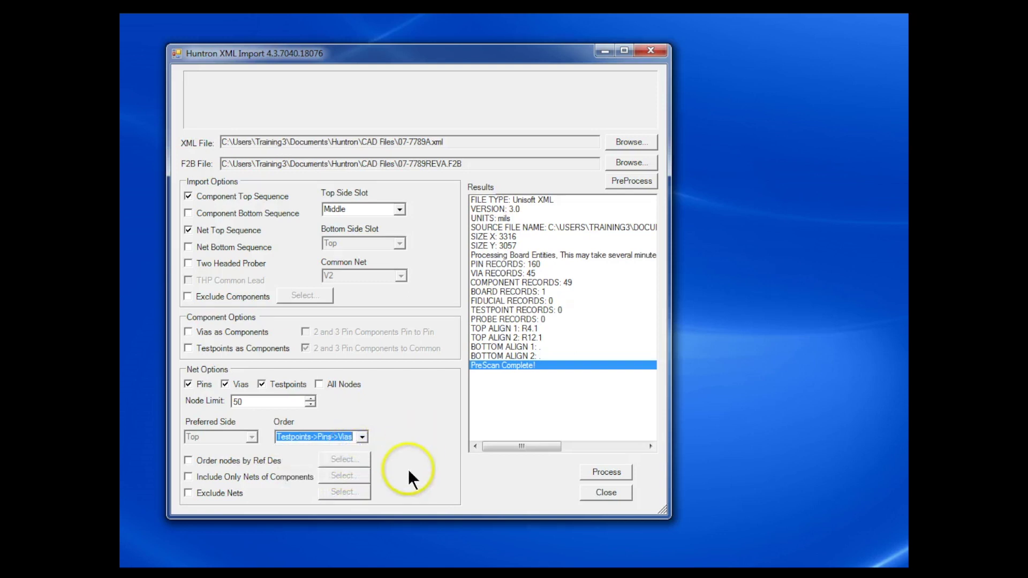
# Try ordering net nodes by the ref des prefixes C and R, and turn the ordering option off again.
pyautogui.click(188, 461)
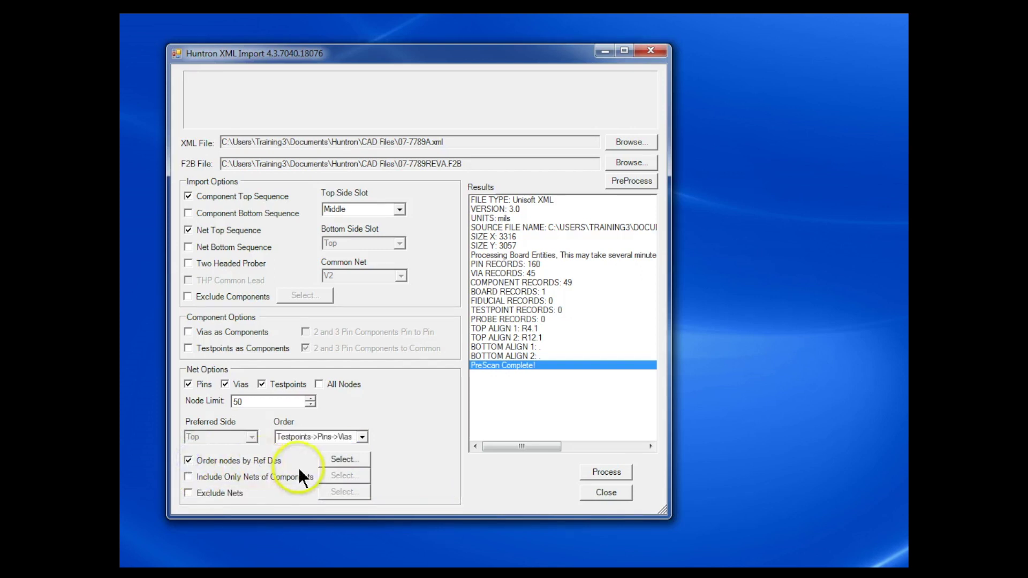
pyautogui.click(338, 459)
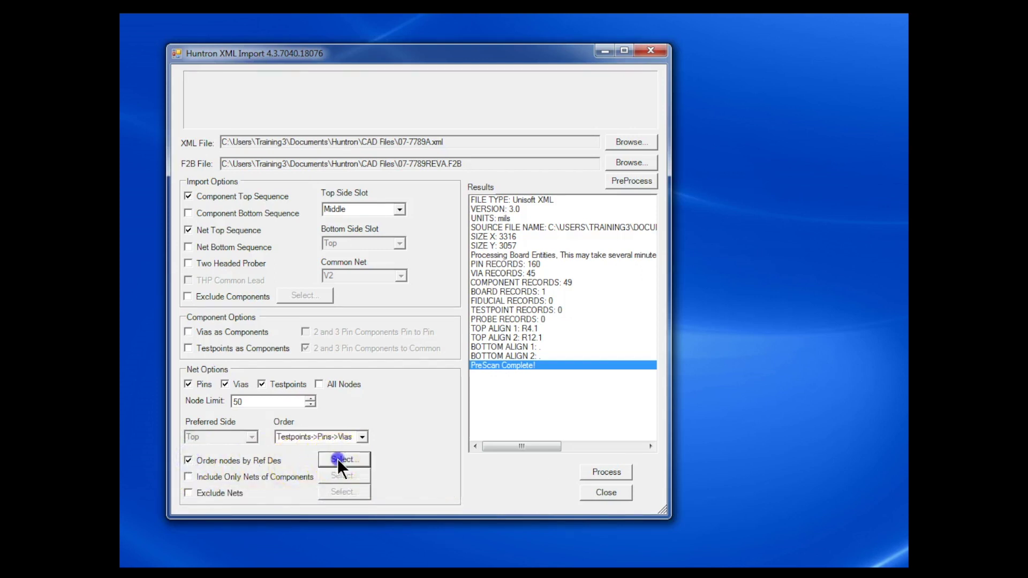
pyautogui.moveTo(220, 36); pyautogui.dragTo(486, 128)
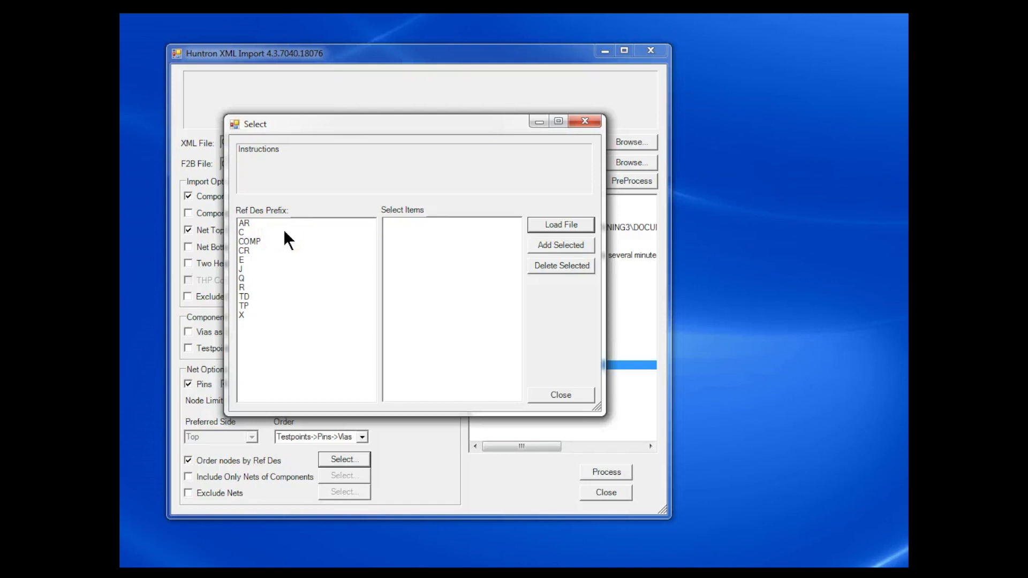
pyautogui.click(241, 232)
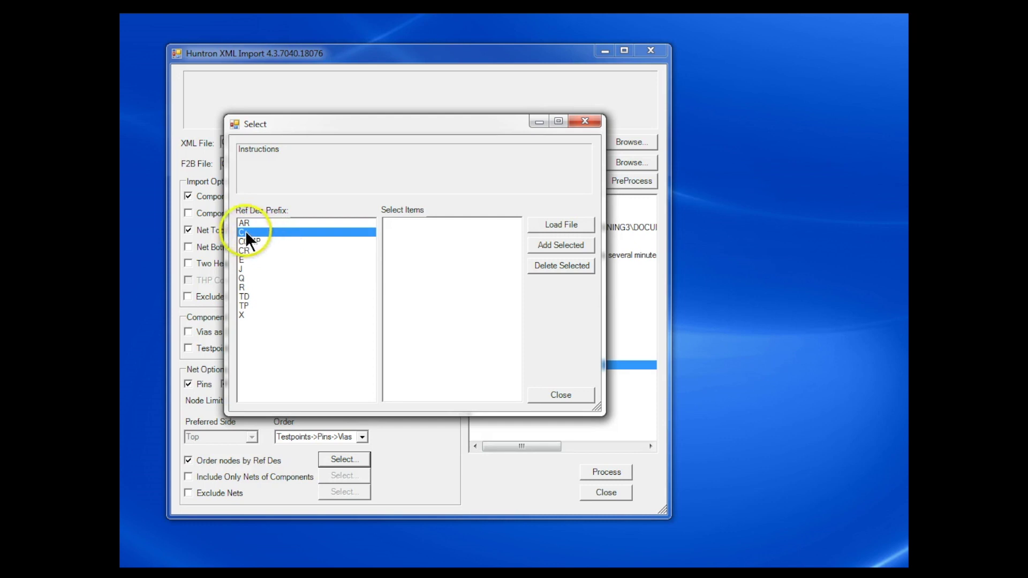
pyautogui.click(547, 242)
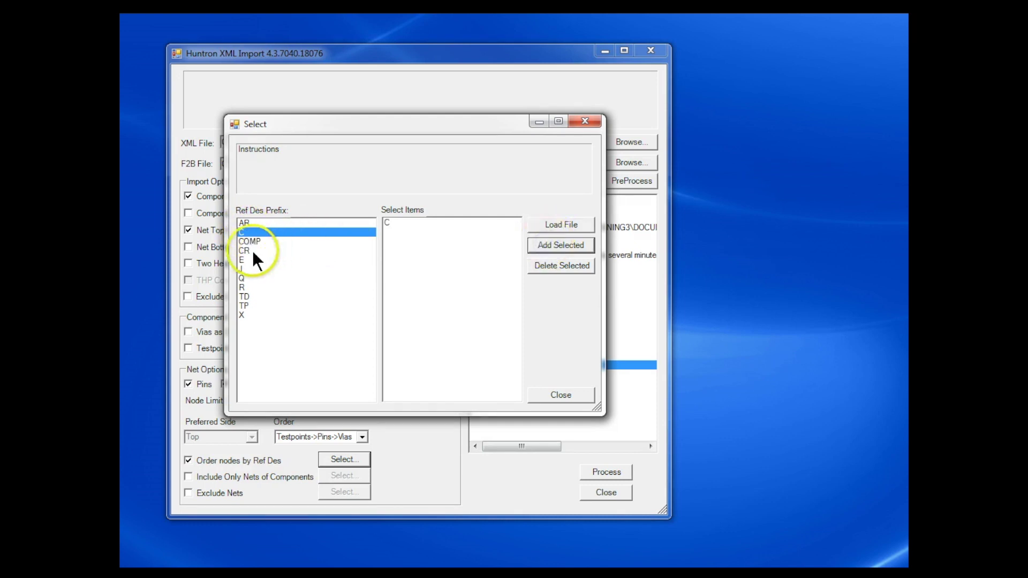
pyautogui.click(245, 287)
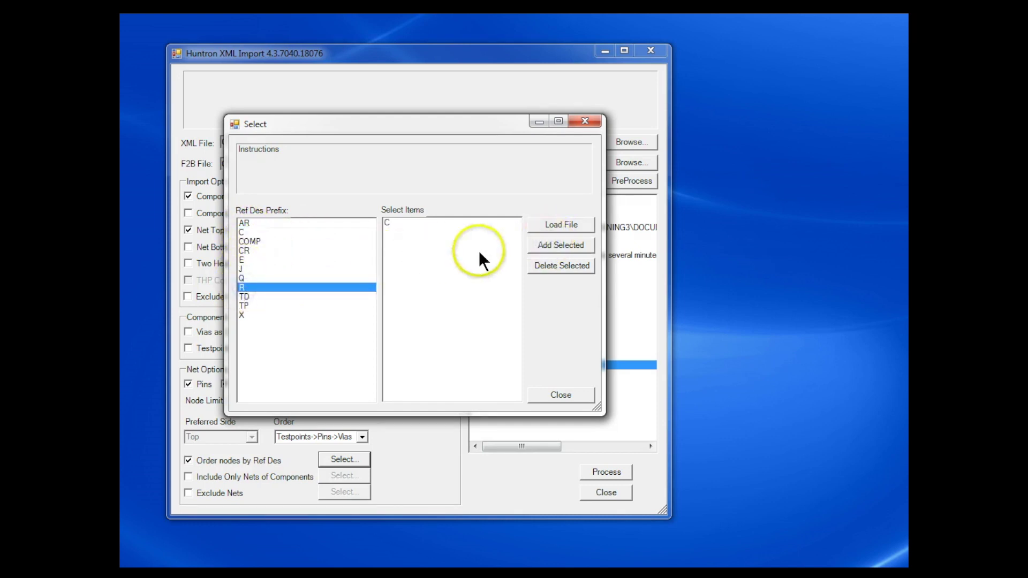
pyautogui.click(388, 224)
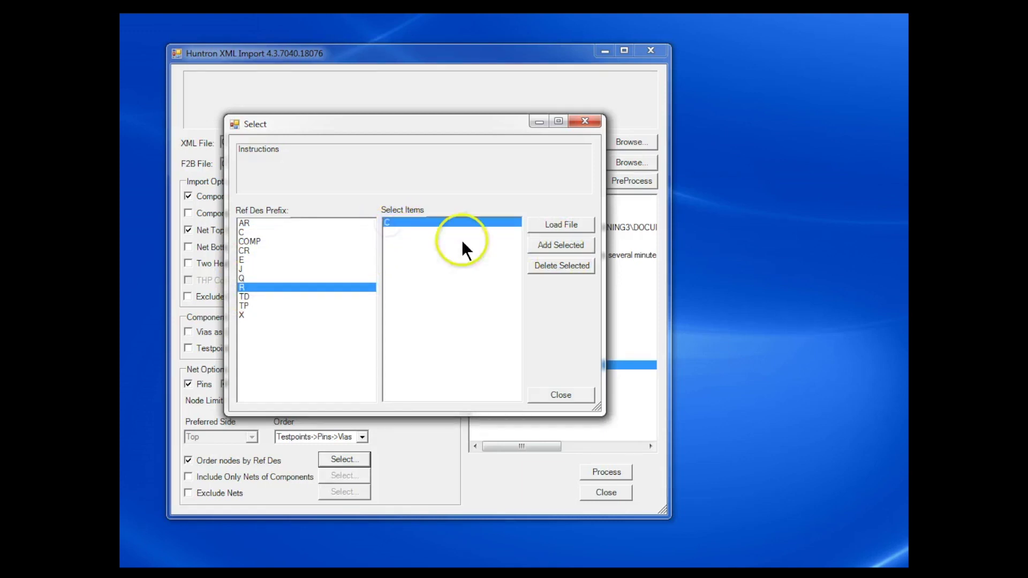
pyautogui.click(545, 246)
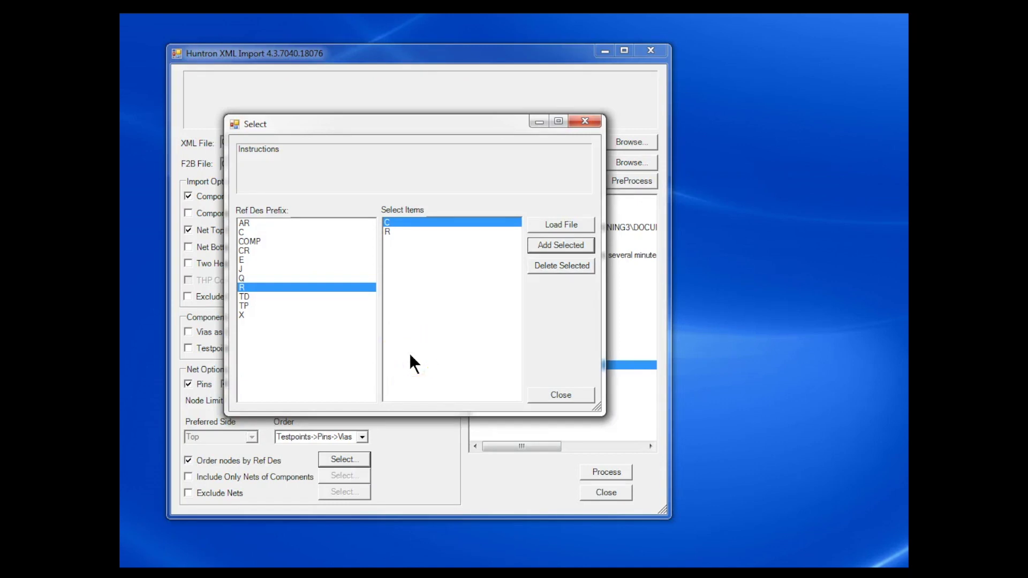
pyautogui.click(562, 396)
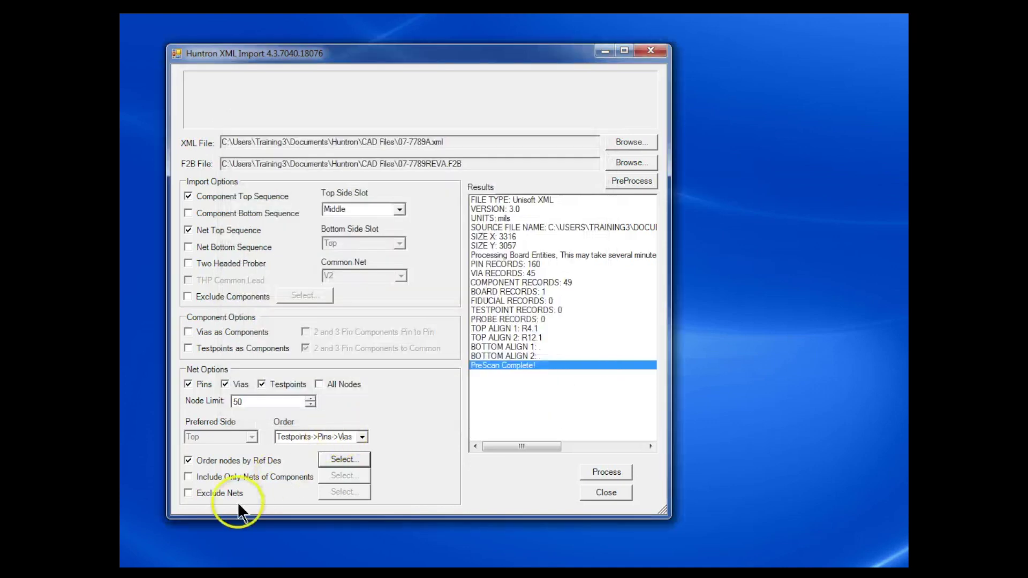
pyautogui.click(188, 460)
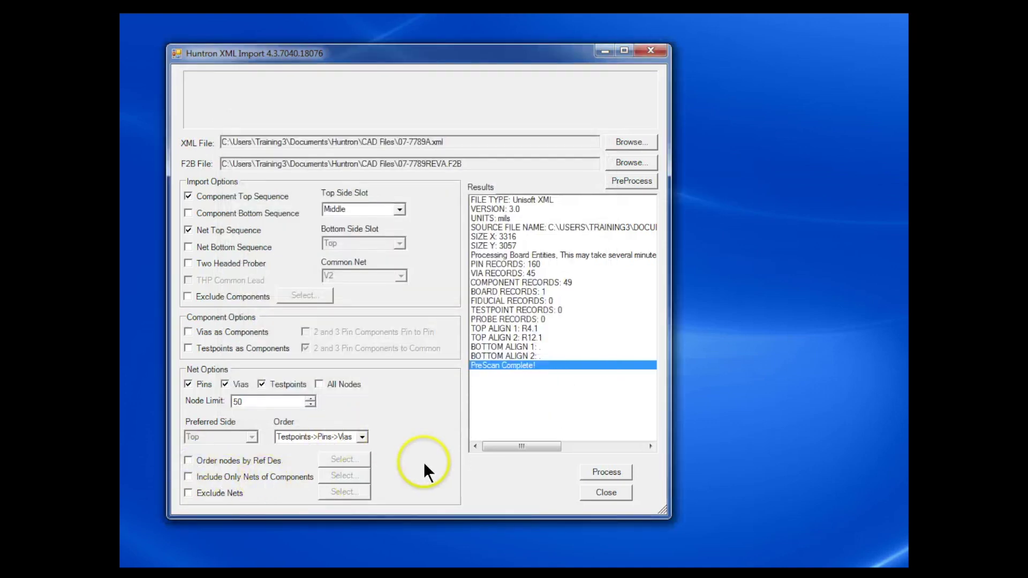
# Enable Include Only Nets of Components and add components AR1 and AR2 to its selection.
pyautogui.click(188, 476)
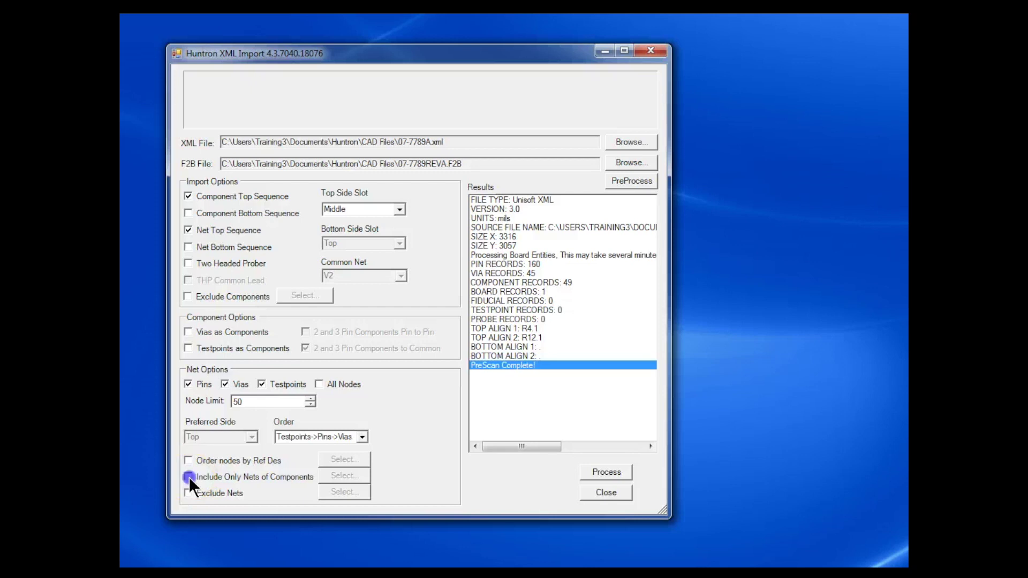
pyautogui.click(346, 482)
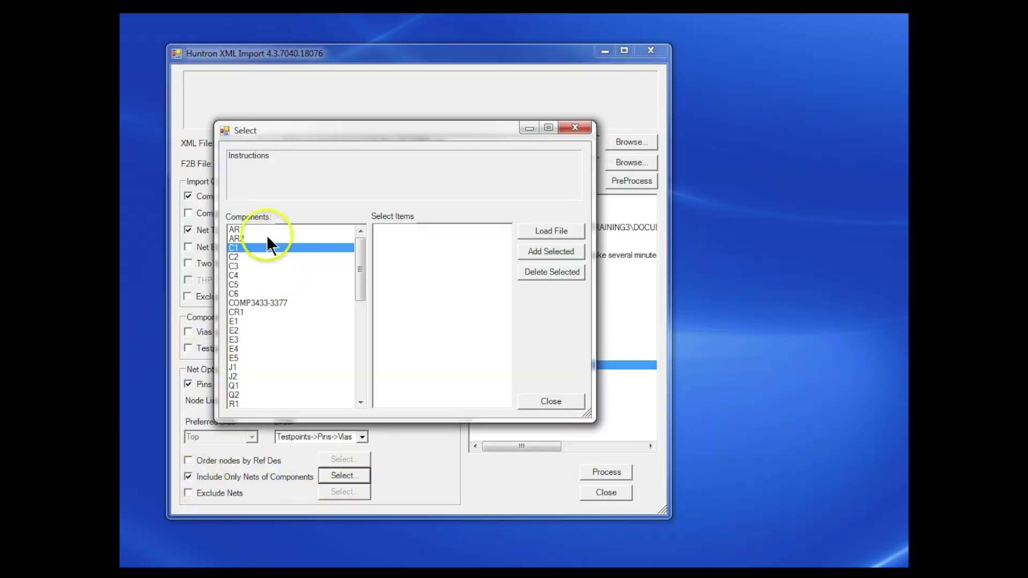
pyautogui.click(250, 229)
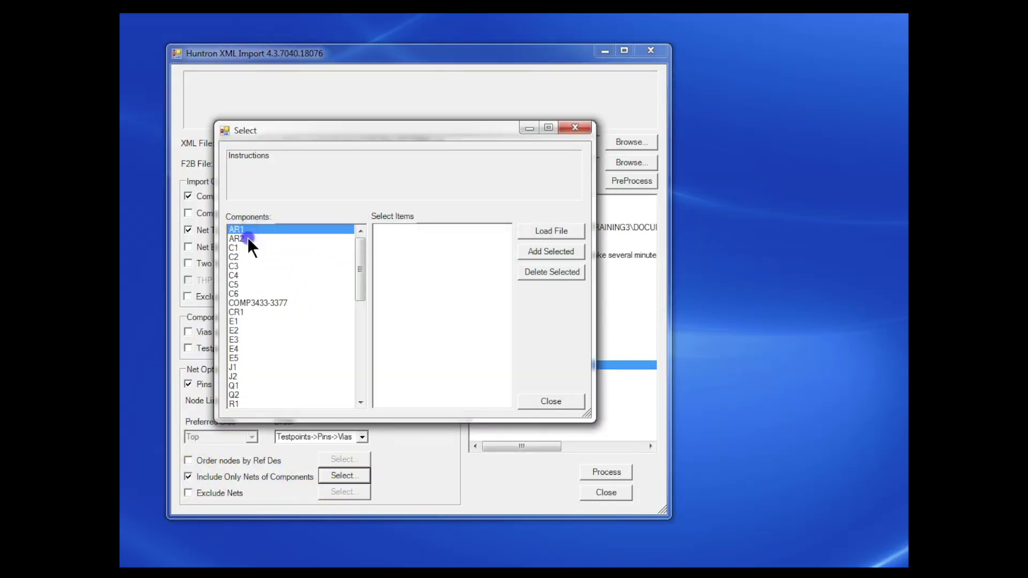
pyautogui.keyDown('ctrl'); pyautogui.click(248, 238); pyautogui.keyUp('ctrl')
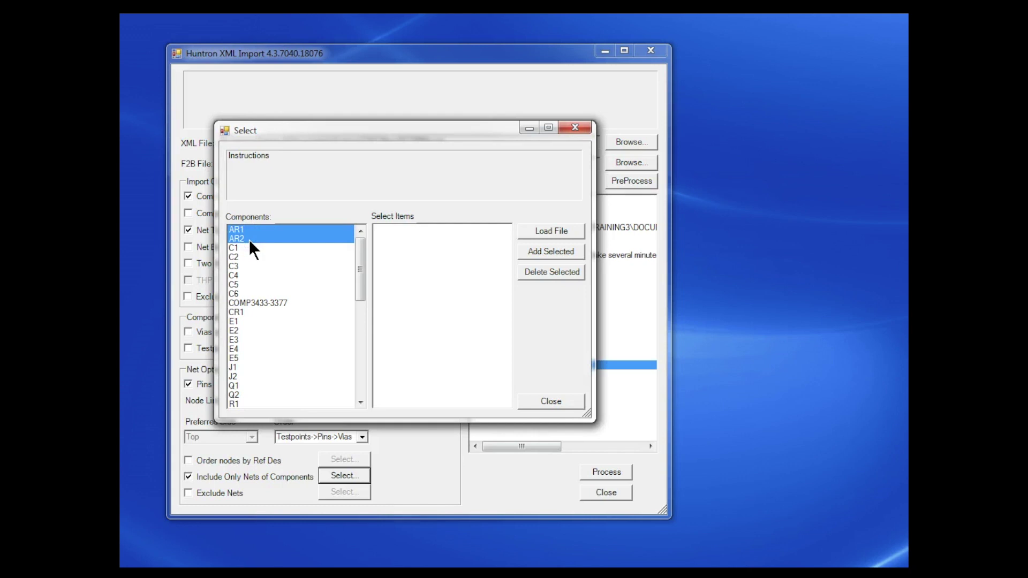
pyautogui.click(408, 248)
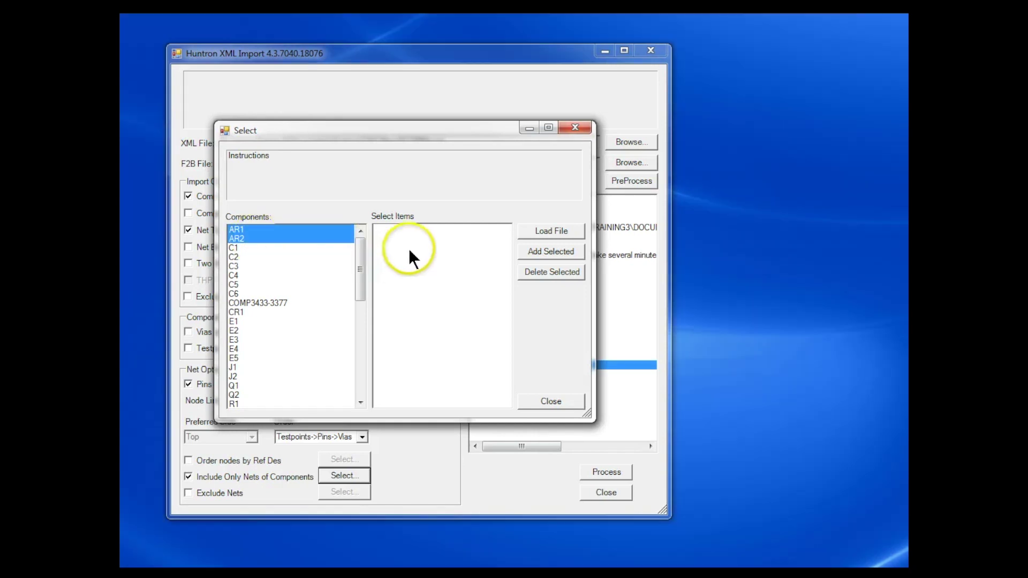
pyautogui.click(550, 251)
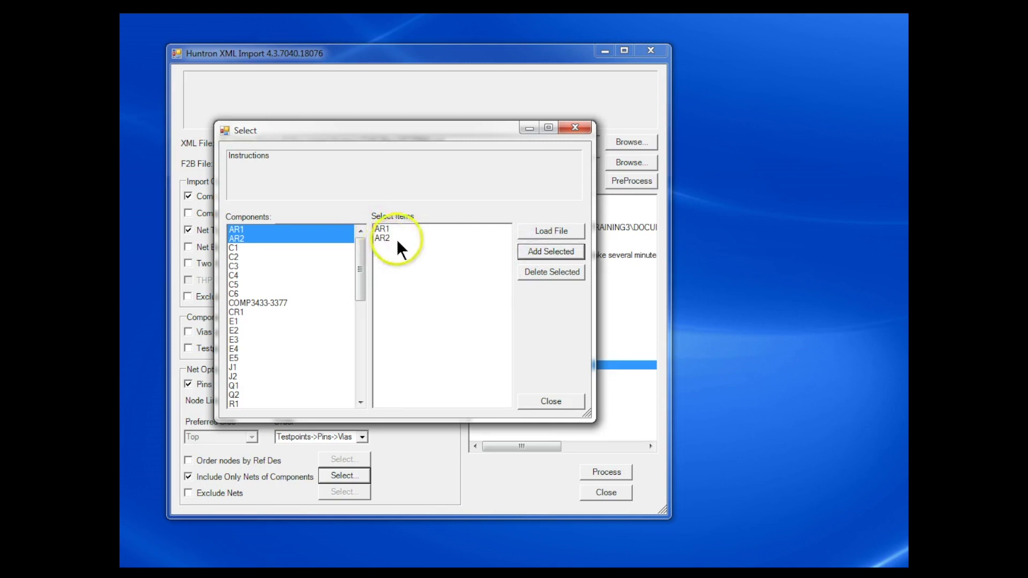
pyautogui.click(549, 402)
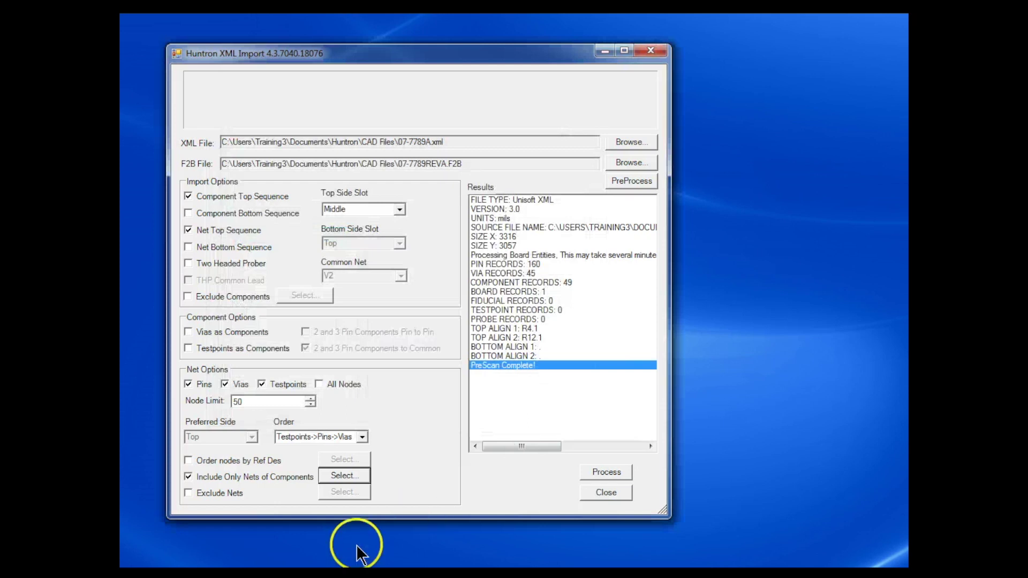
# Enable Exclude Nets and look through its list of nets without choosing any.
pyautogui.click(188, 492)
pyautogui.click(332, 490)
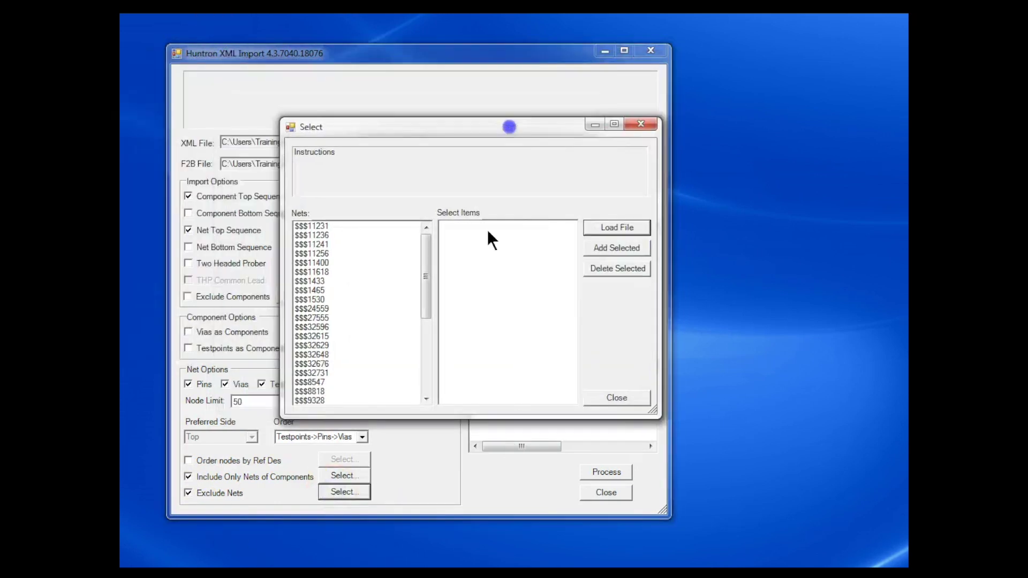
pyautogui.moveTo(424, 277); pyautogui.dragTo(426, 370)
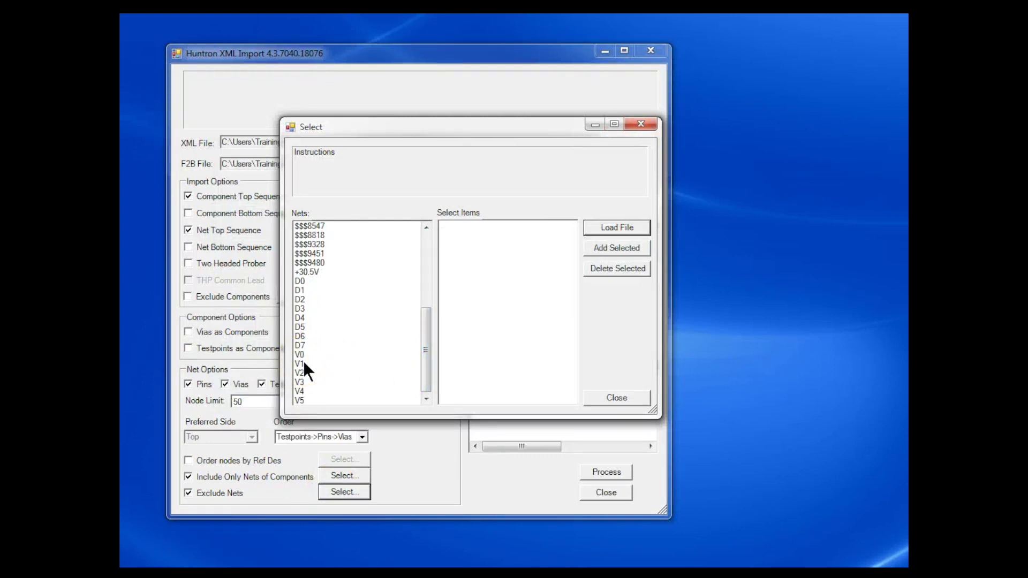
pyautogui.click(596, 397)
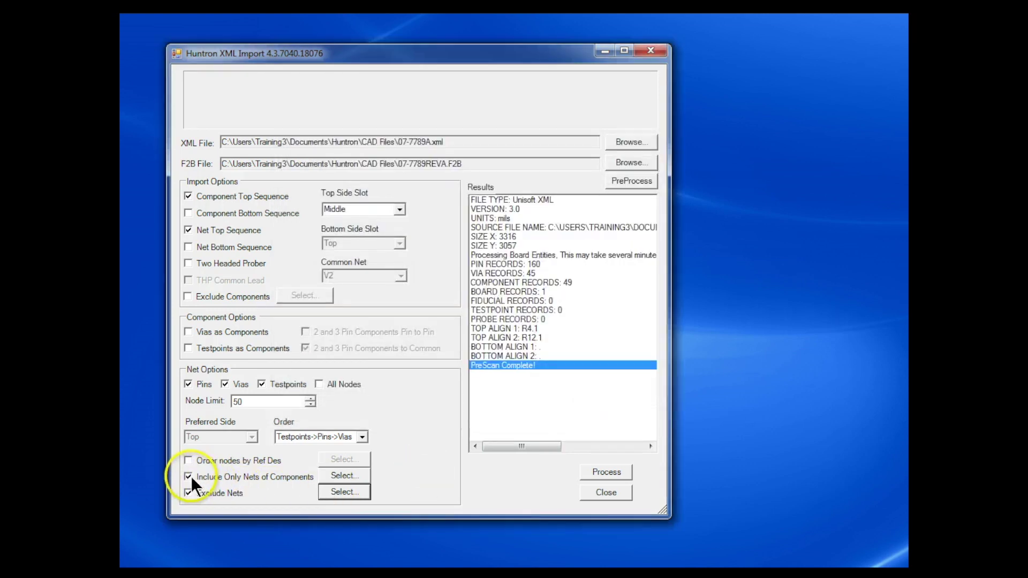
# Turn off the Include Only Nets of Components, Exclude Nets and Net Top Sequence options.
pyautogui.click(189, 475)
pyautogui.click(188, 493)
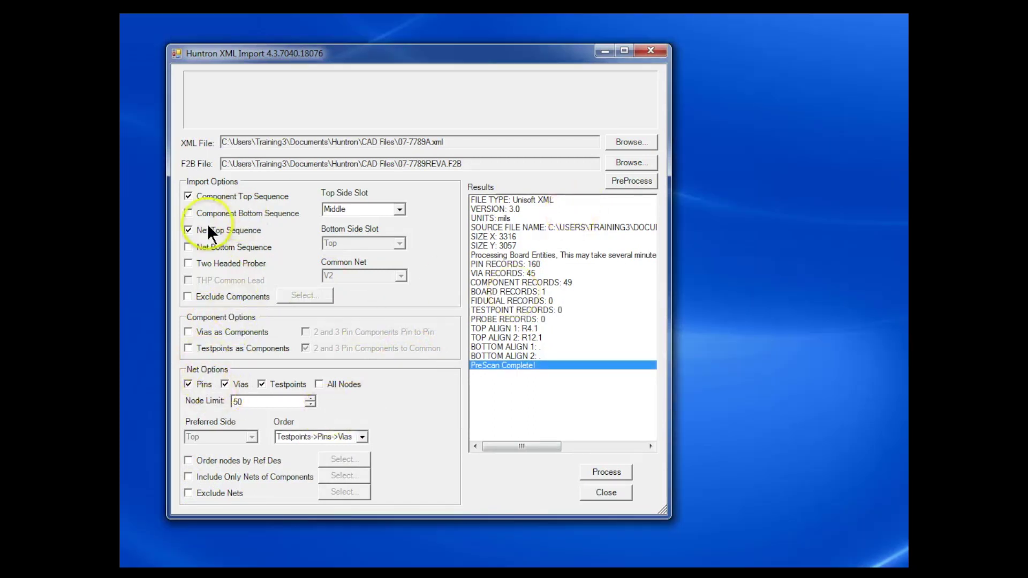
pyautogui.click(187, 230)
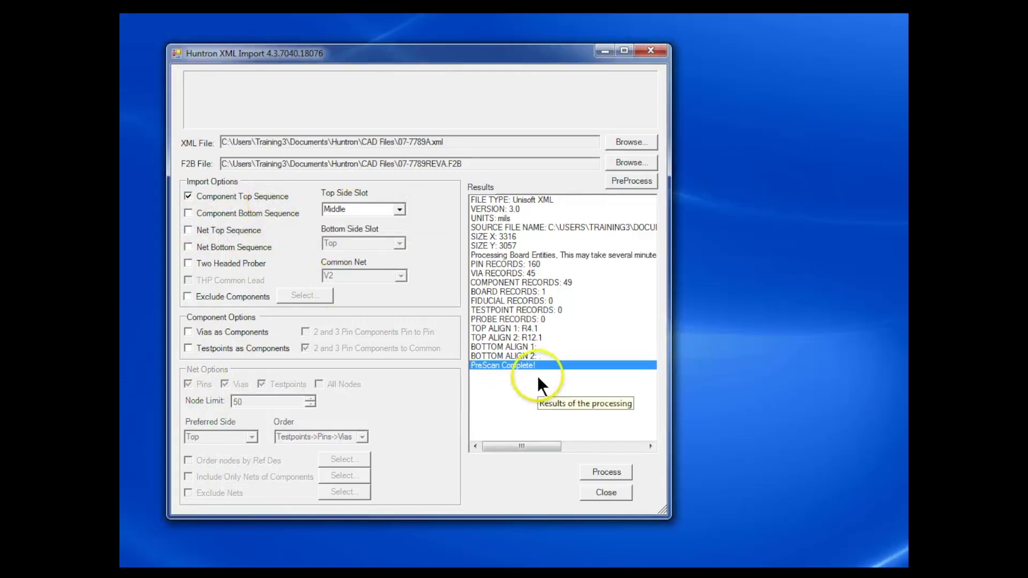
# Process the XML import with only the Component Top Sequence enabled, and close the importer.
pyautogui.click(612, 470)
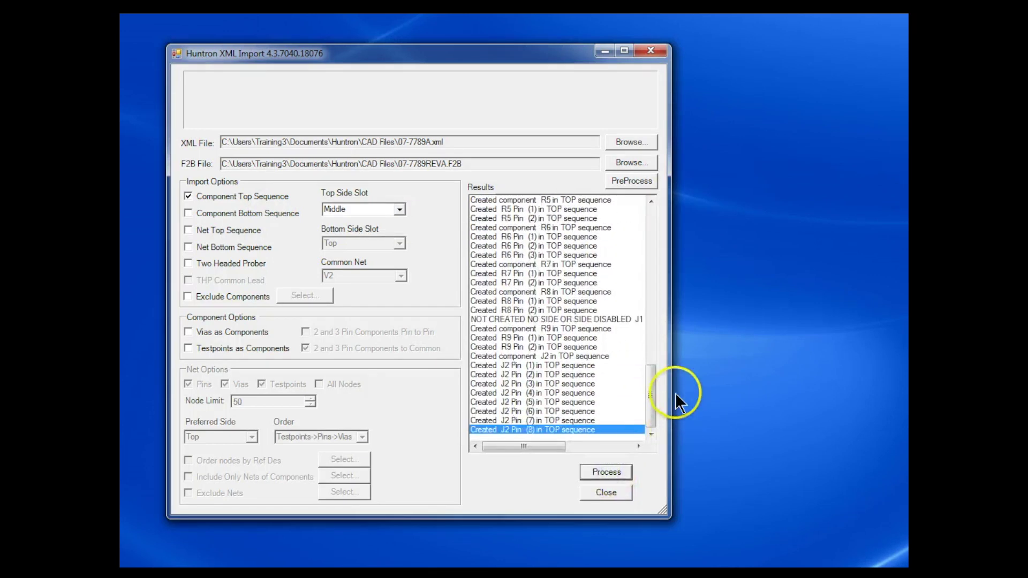
pyautogui.click(581, 439)
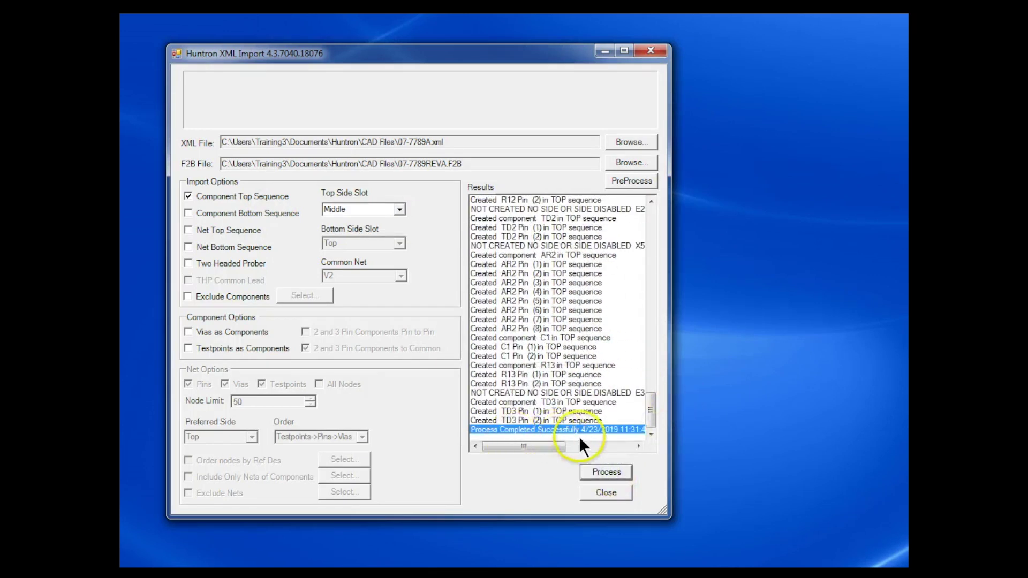
pyautogui.click(605, 492)
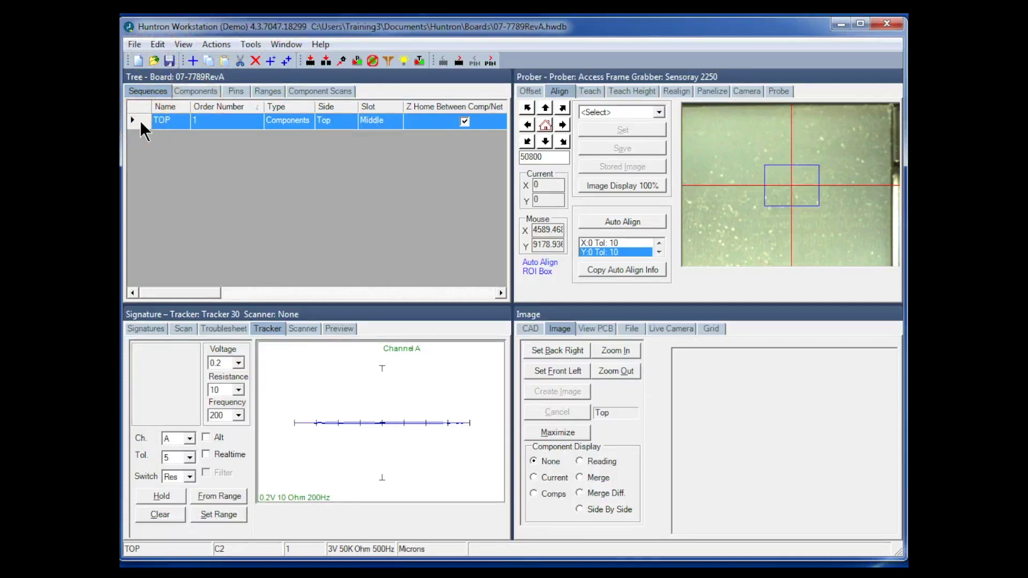
# Review the imported components of the TOP sequence and return to the sequence list.
pyautogui.click(195, 91)
pyautogui.moveTo(500, 138)
pyautogui.mouseDown()
pyautogui.moveTo(488, 230)
pyautogui.moveTo(500, 264)
pyautogui.moveTo(499, 156)
pyautogui.mouseUp()
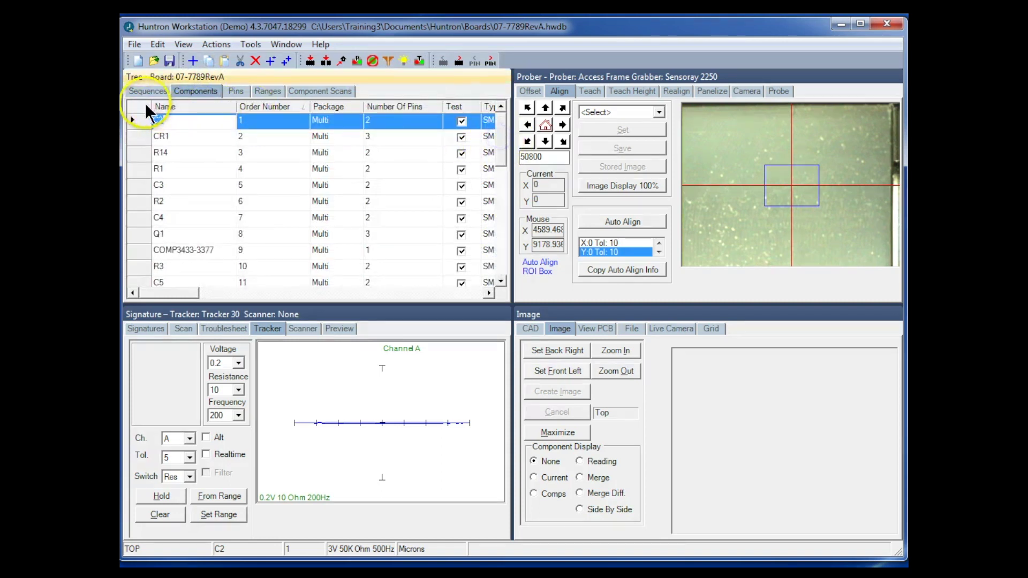
pyautogui.click(144, 91)
pyautogui.click(634, 224)
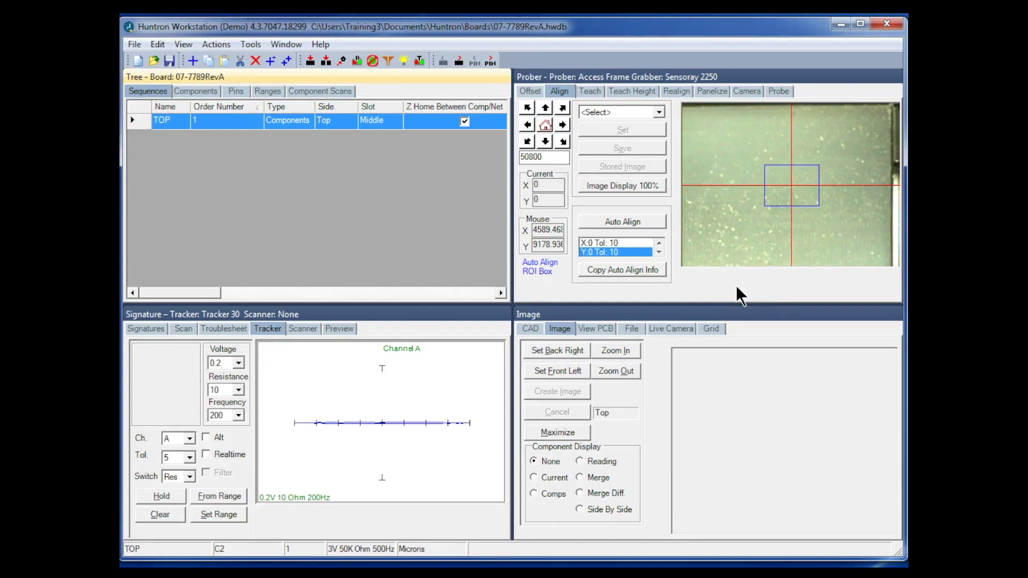
# Open the TOP sequence for editing, review its alignment instructions, and accept its settings without changes.
pyautogui.click(168, 124)
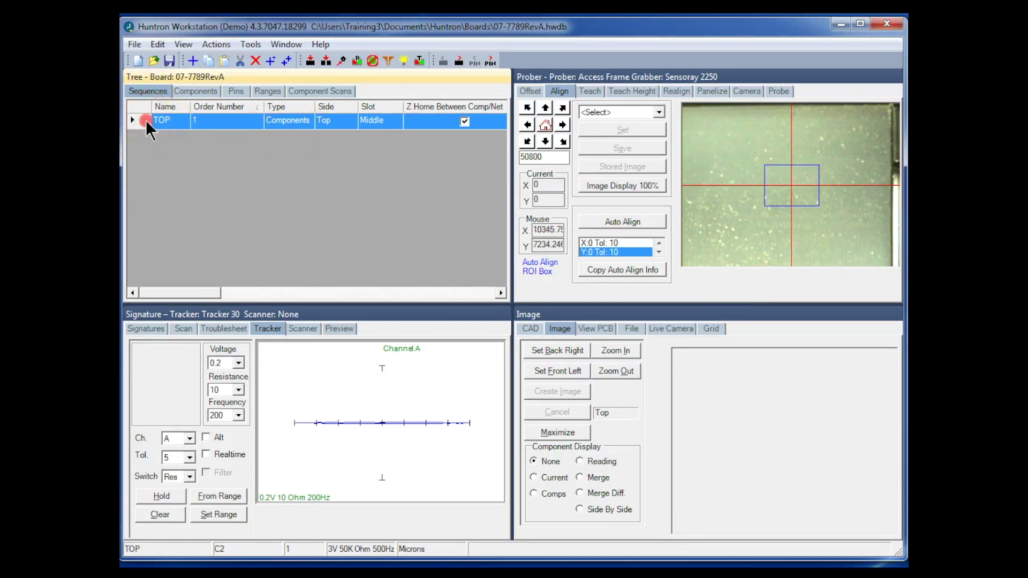
pyautogui.rightClick(146, 122)
pyautogui.click(188, 144)
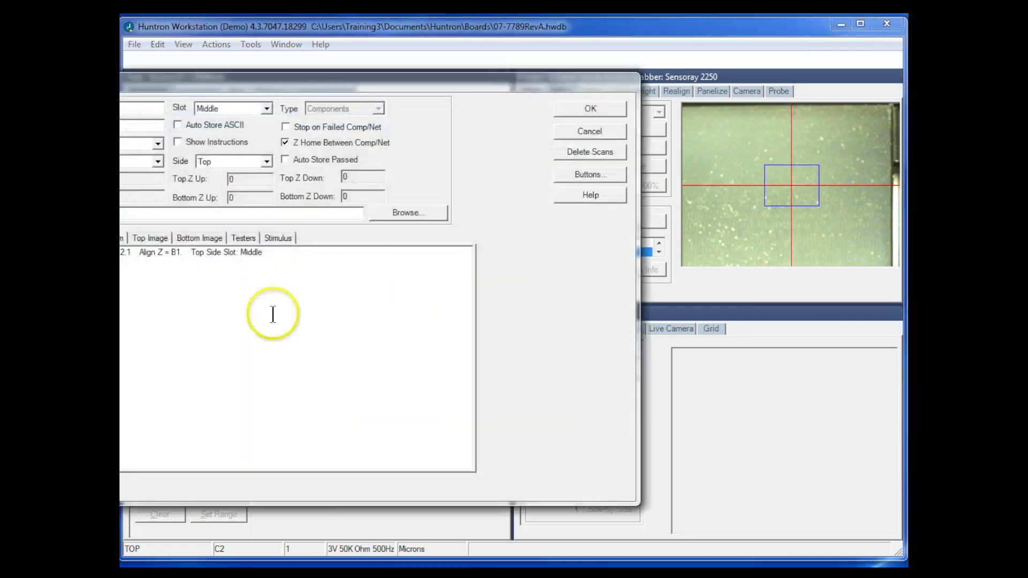
pyautogui.moveTo(255, 85); pyautogui.dragTo(431, 124)
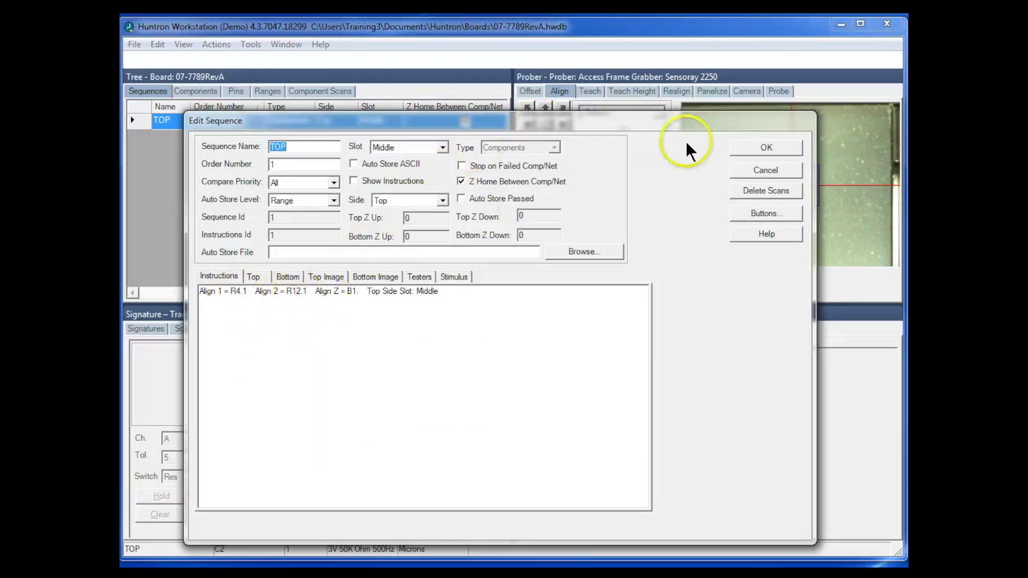
pyautogui.click(757, 147)
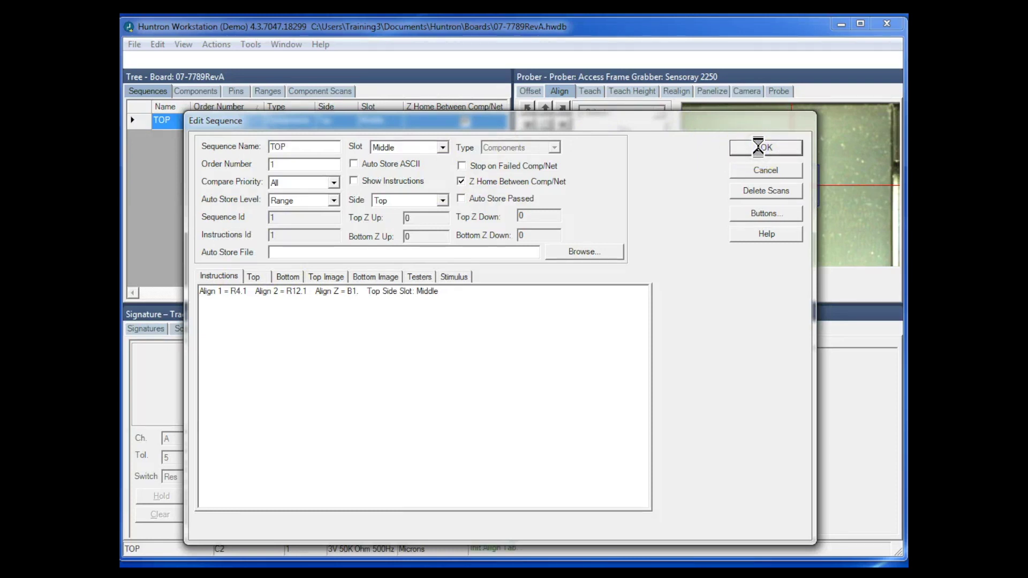
# Enlarge the Prober window and choose Alignment 1 as the point to align.
pyautogui.click(660, 78)
pyautogui.doubleClick(659, 78)
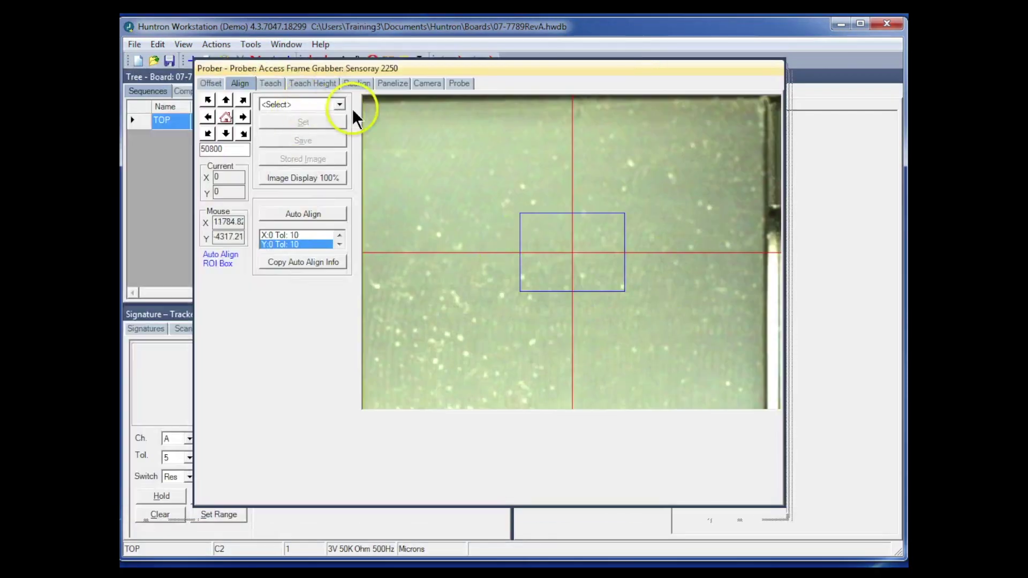
pyautogui.click(339, 105)
pyautogui.click(314, 130)
pyautogui.click(315, 126)
# Move the prober camera across the board to centre the crosshair on the R4 pad nearest TP3.
pyautogui.click(618, 396)
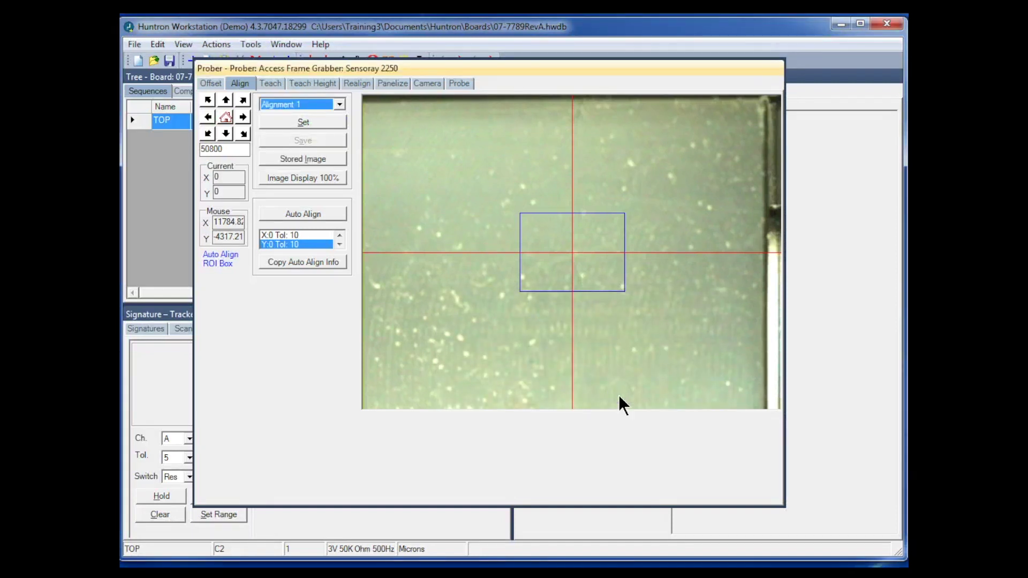
pyautogui.moveTo(619, 397)
pyautogui.mouseDown()
pyautogui.moveTo(665, 360)
pyautogui.moveTo(688, 230)
pyautogui.moveTo(775, 236)
pyautogui.mouseUp()
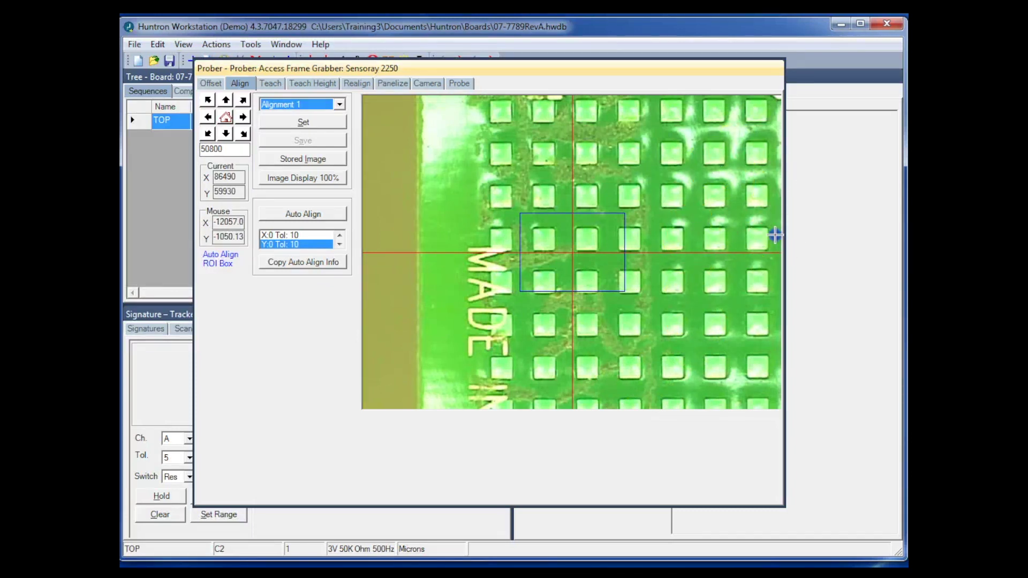
pyautogui.click(775, 235)
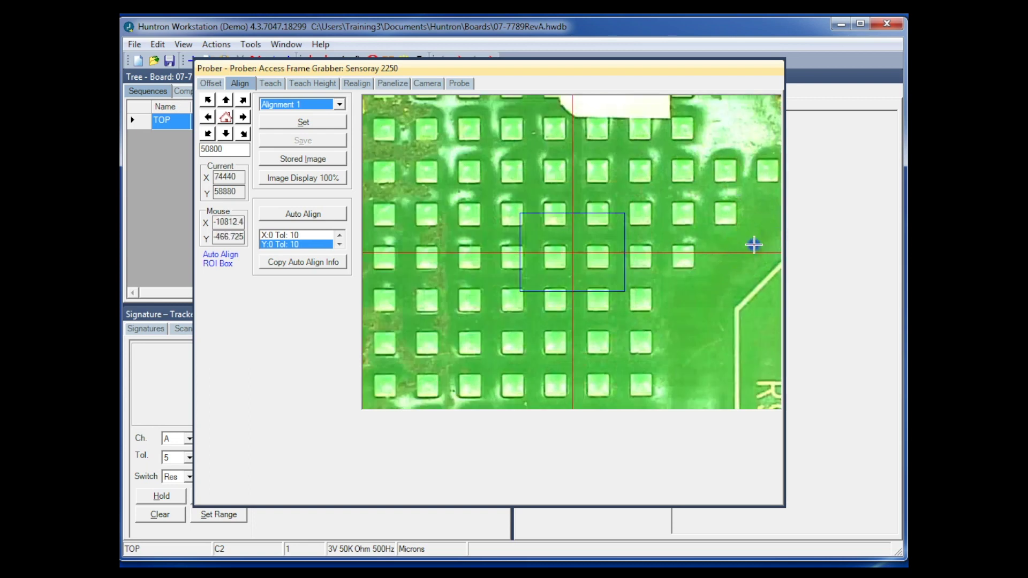
pyautogui.click(754, 244)
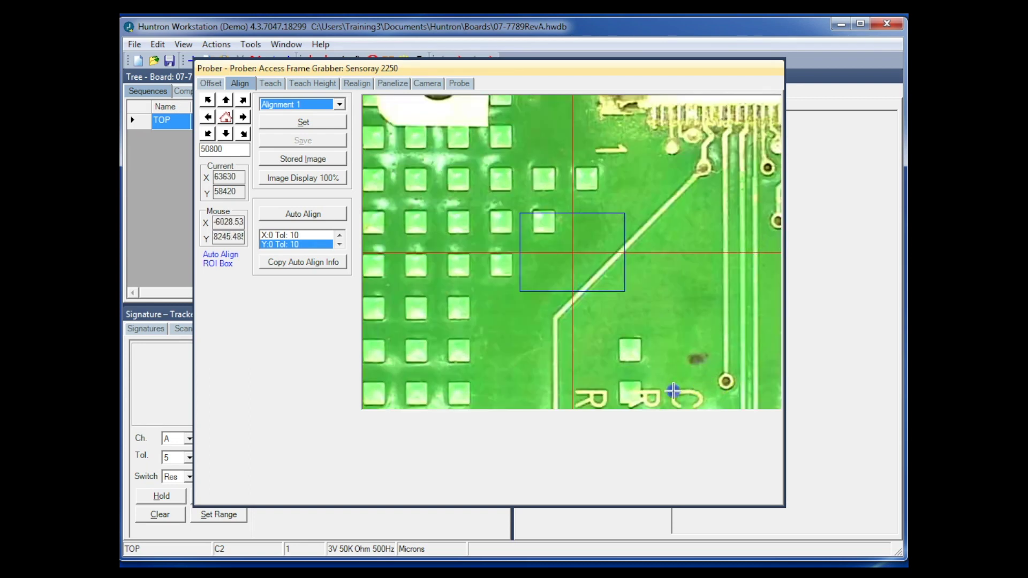
pyautogui.click(673, 391)
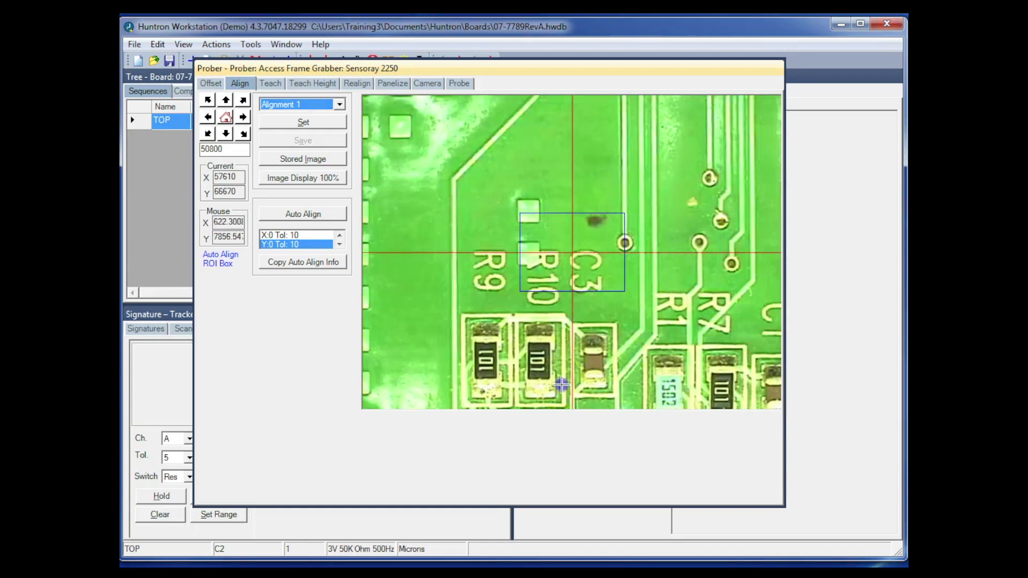
pyautogui.click(561, 384)
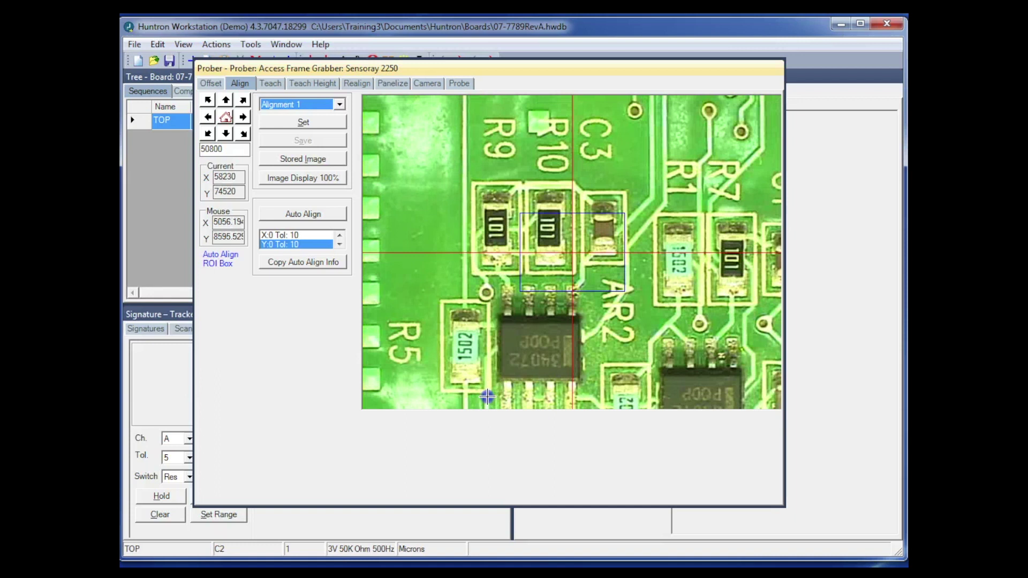
pyautogui.click(487, 396)
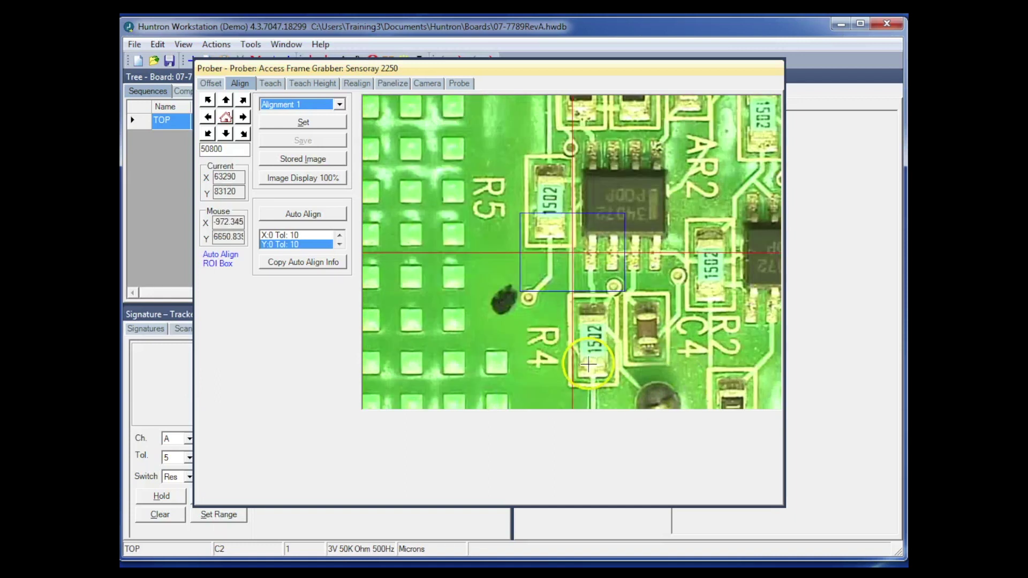
pyautogui.click(593, 365)
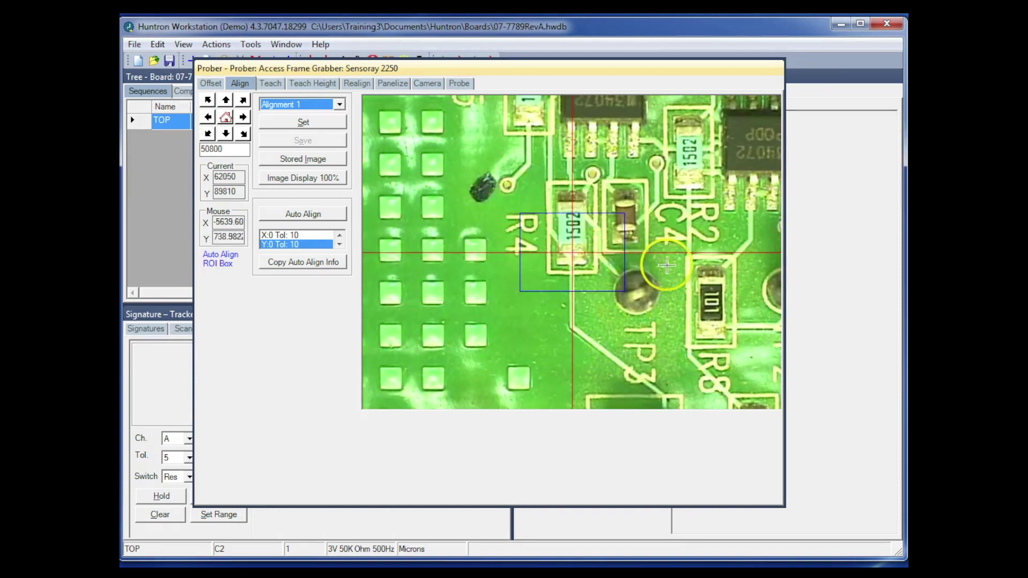
# Set the travel increment to 40, nudge the crosshair onto R4's pad centre, and set Alignment 1 there.
pyautogui.click(235, 153)
pyautogui.doubleClick(235, 153)
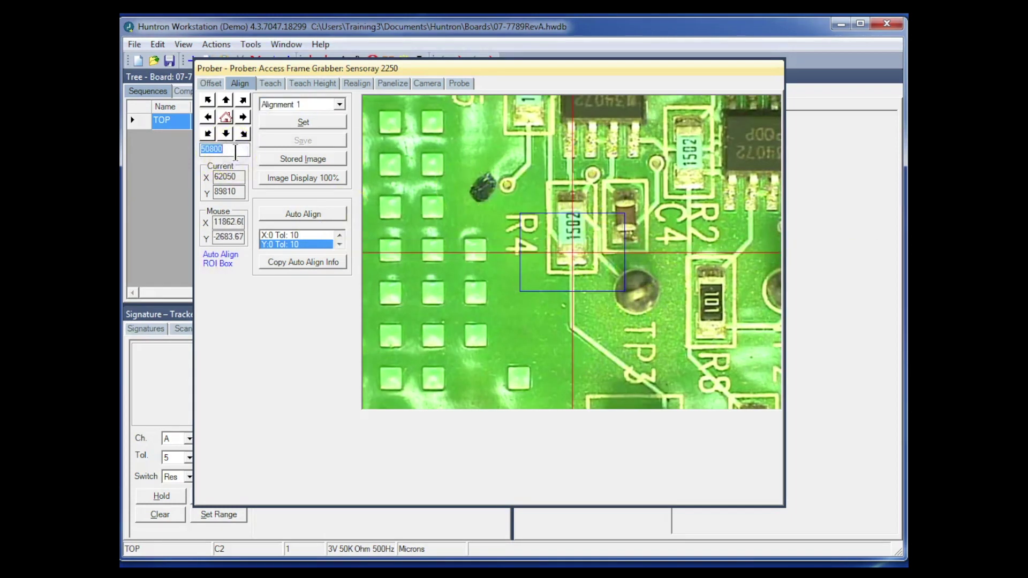
pyautogui.write('40')
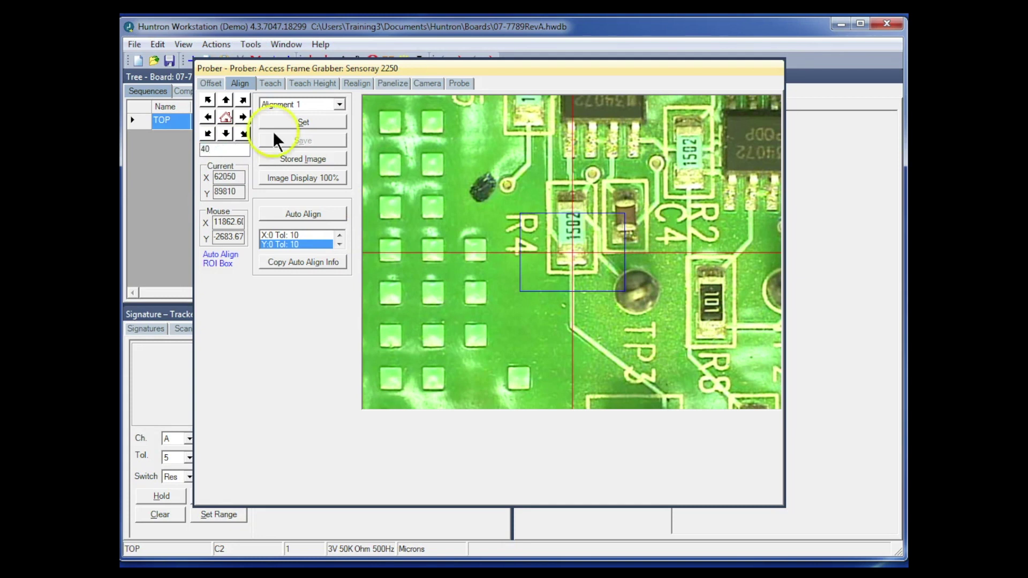
pyautogui.click(209, 118)
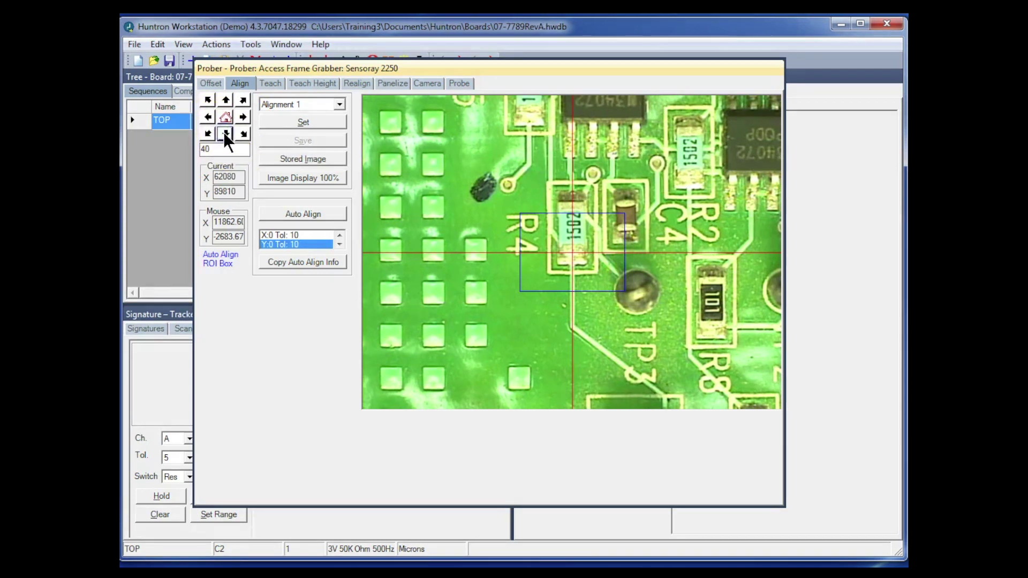
pyautogui.click(225, 134)
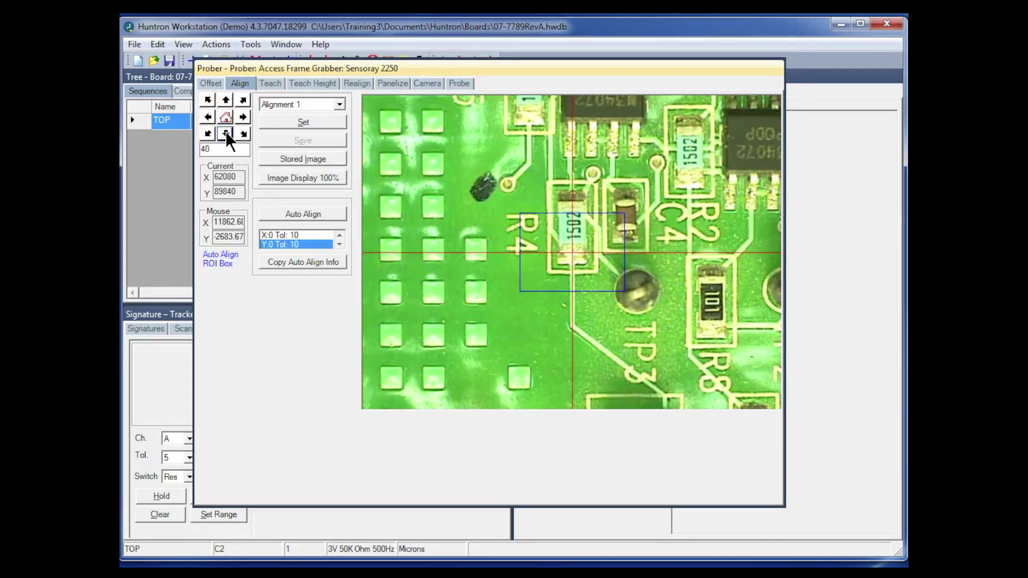
pyautogui.click(294, 122)
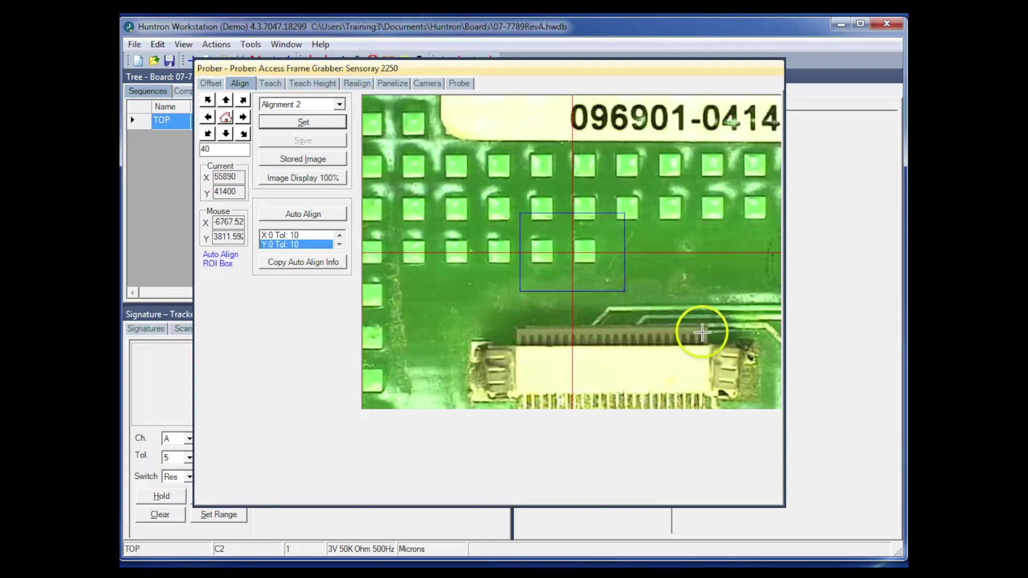
# Centre the crosshair on R12's pad above Q1, fine-tune its position, and set Alignment 2 there.
pyautogui.click(769, 400)
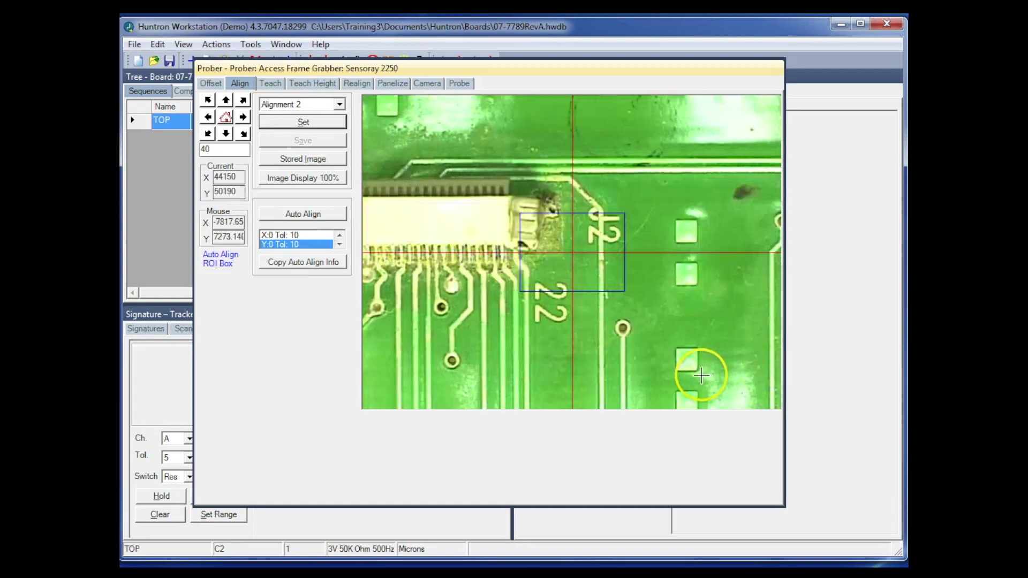
pyautogui.click(737, 392)
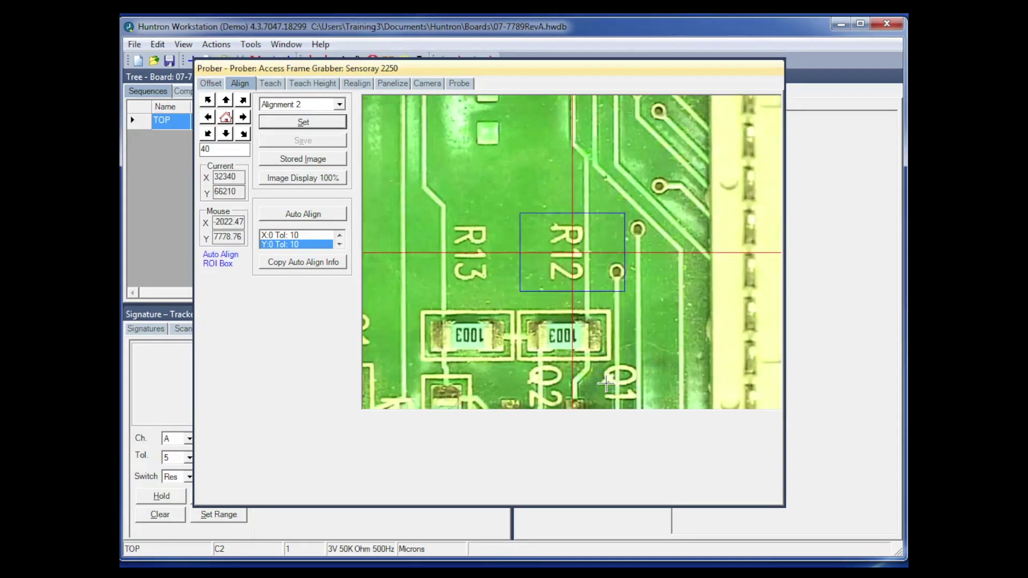
pyautogui.click(587, 336)
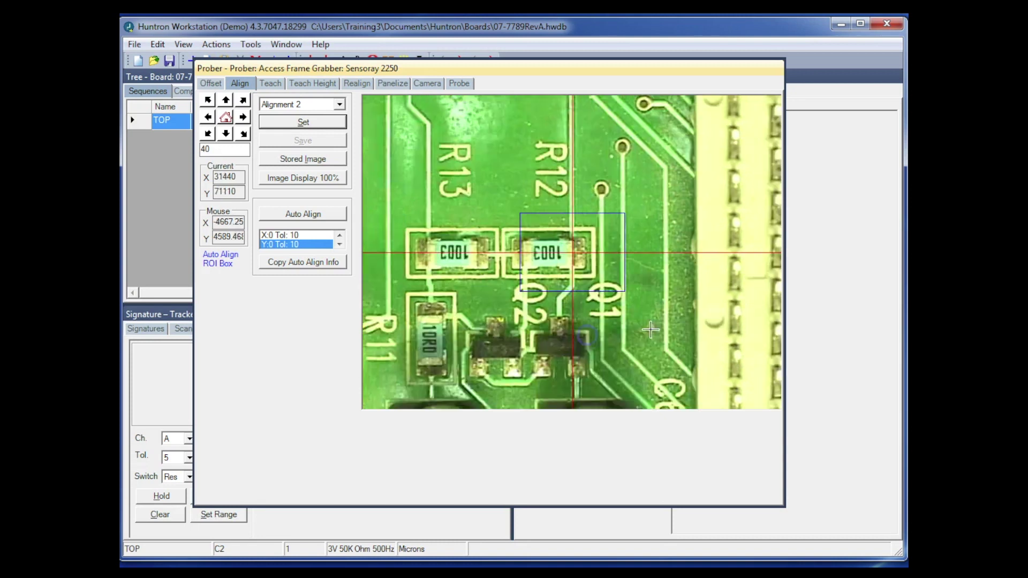
pyautogui.click(209, 134)
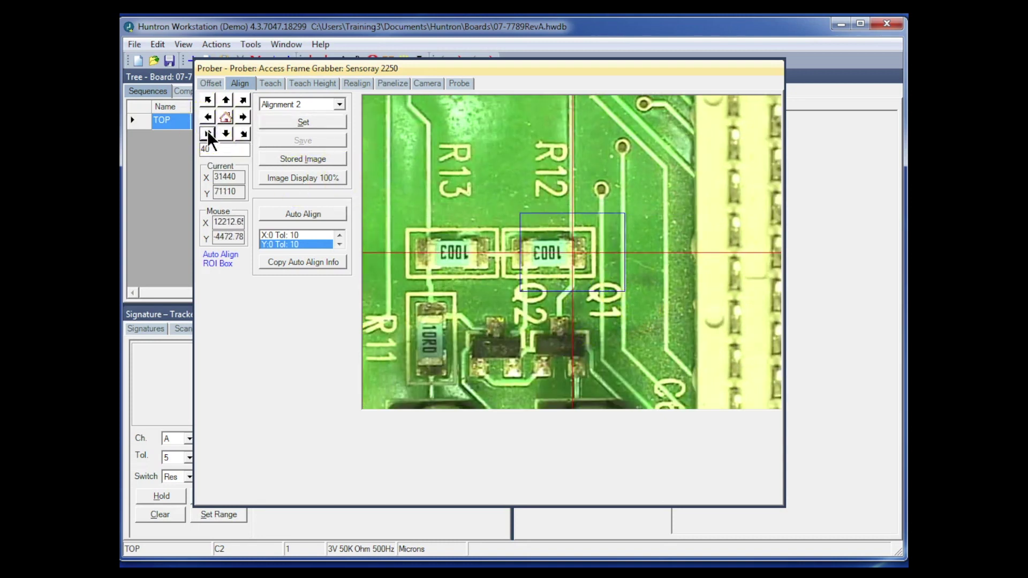
pyautogui.click(228, 135)
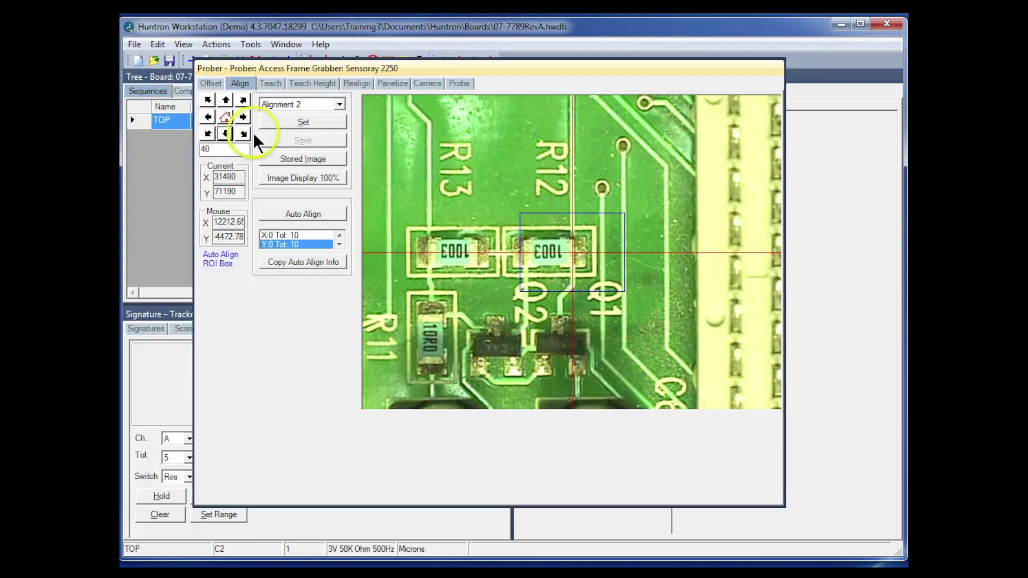
pyautogui.click(299, 122)
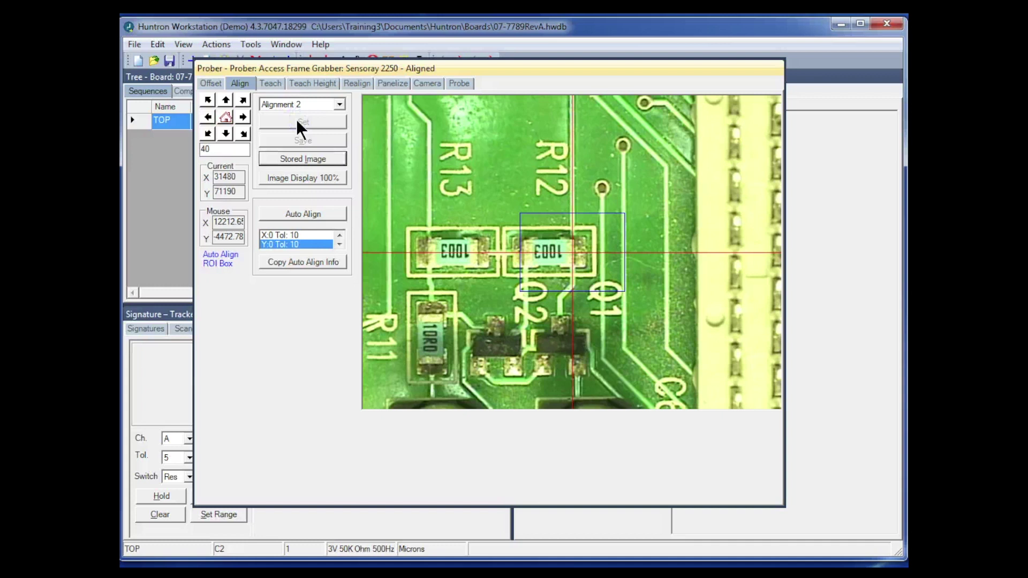
# Switch the prober to Teach mode, restore its window size, and select component AR1 in the component list.
pyautogui.click(274, 86)
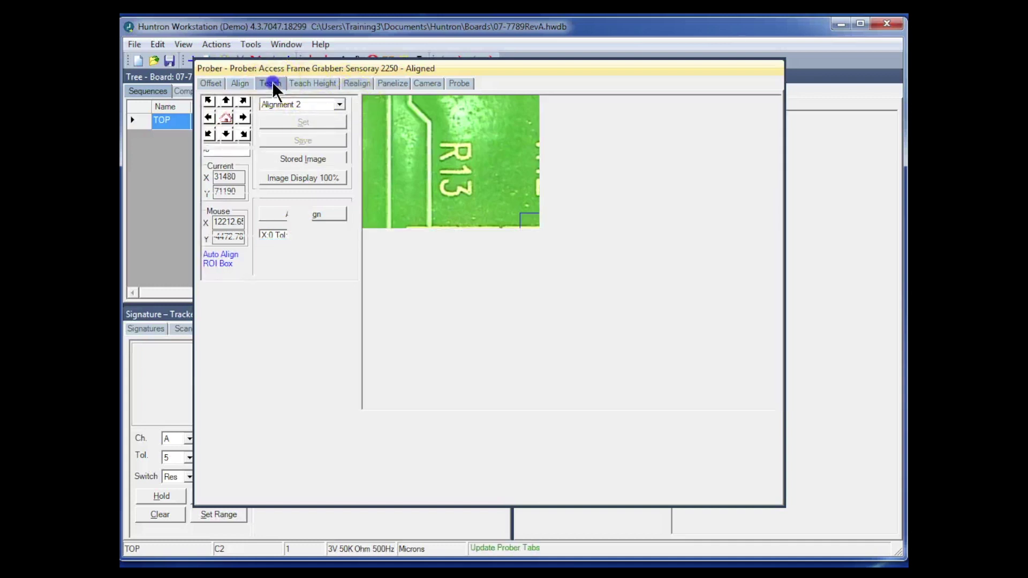
pyautogui.click(422, 133)
pyautogui.click(182, 91)
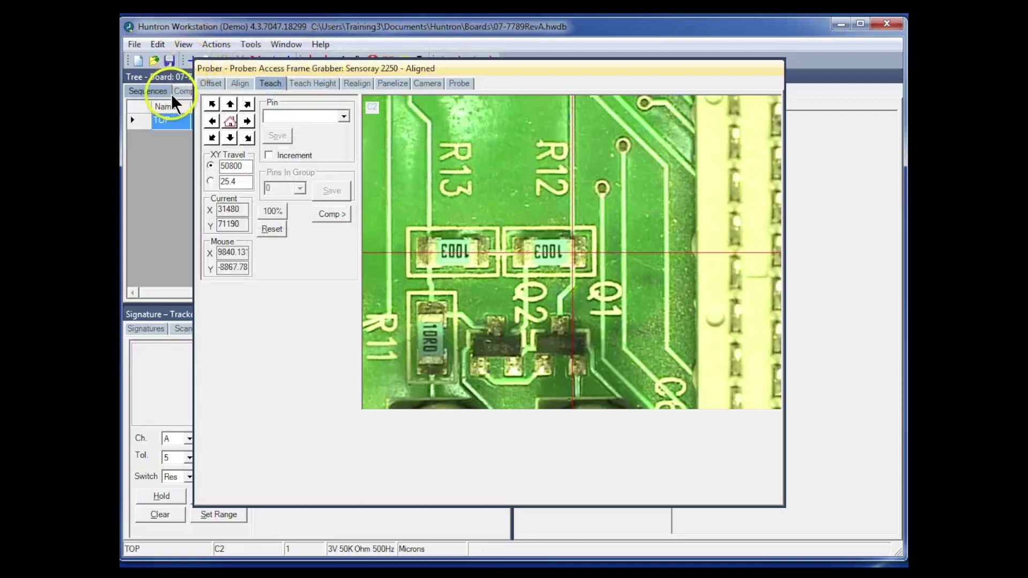
pyautogui.click(170, 249)
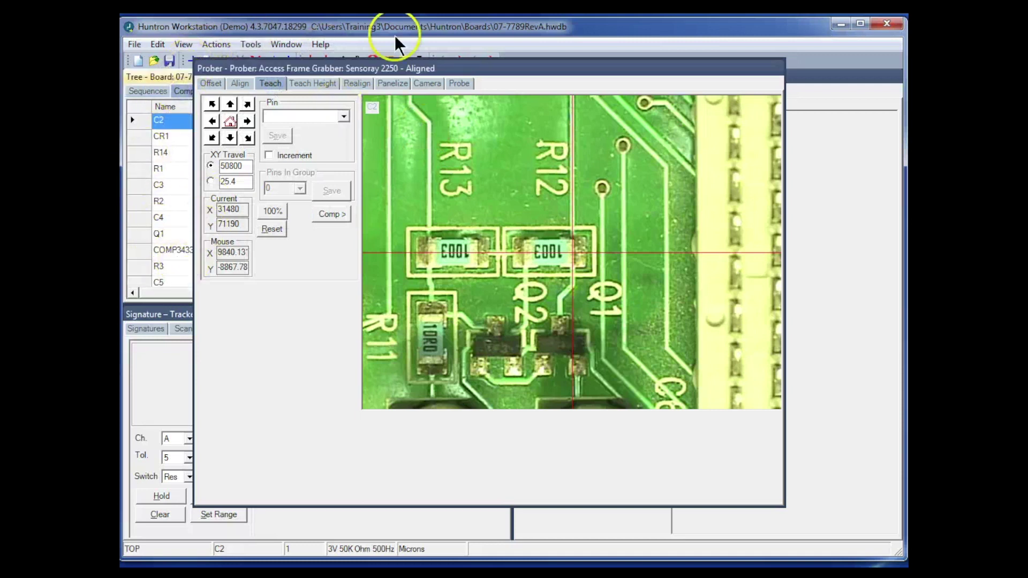
pyautogui.doubleClick(397, 68)
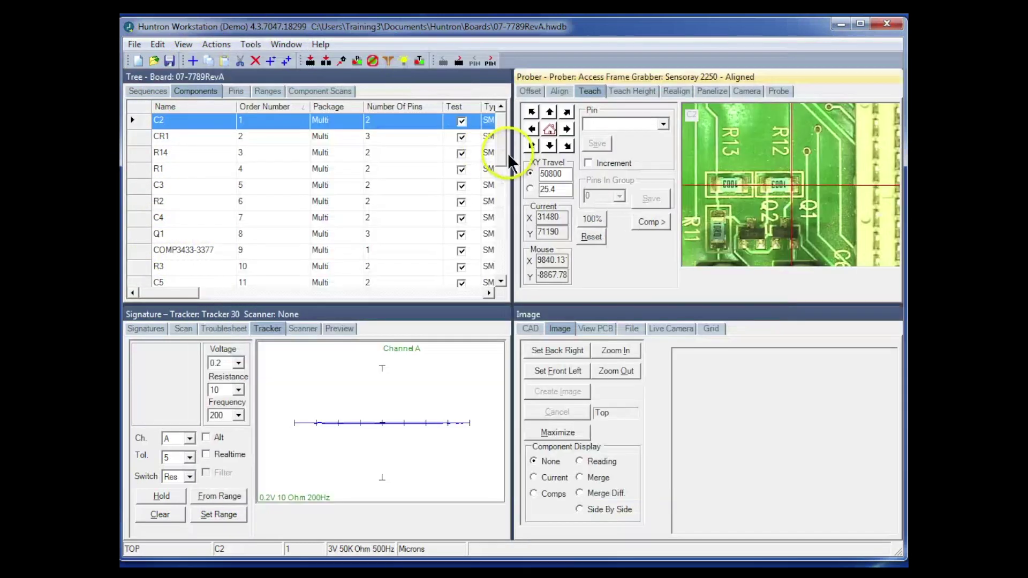
pyautogui.scroll(-2, 501, 195)
pyautogui.scroll(-4, 501, 196)
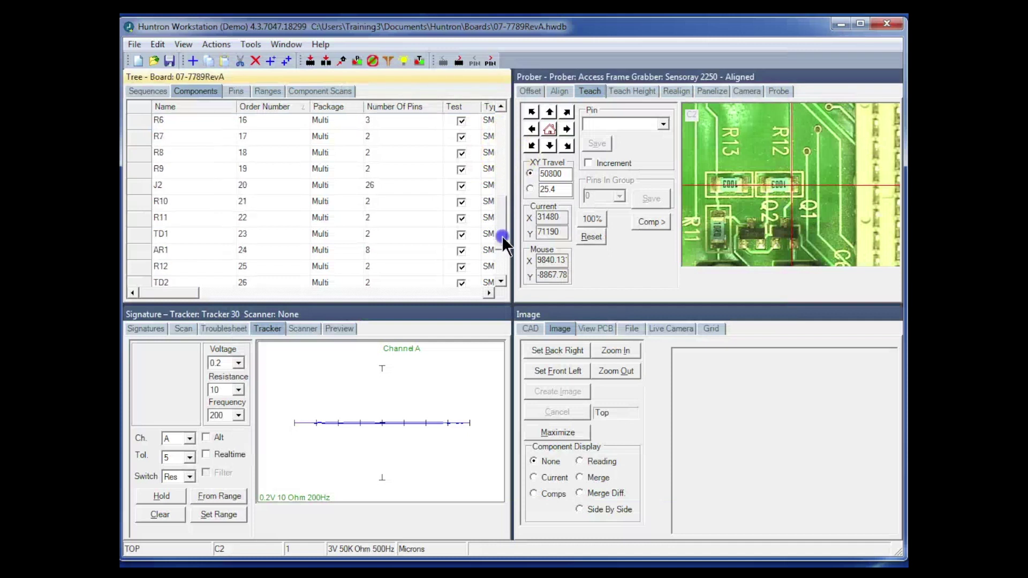
pyautogui.click(139, 231)
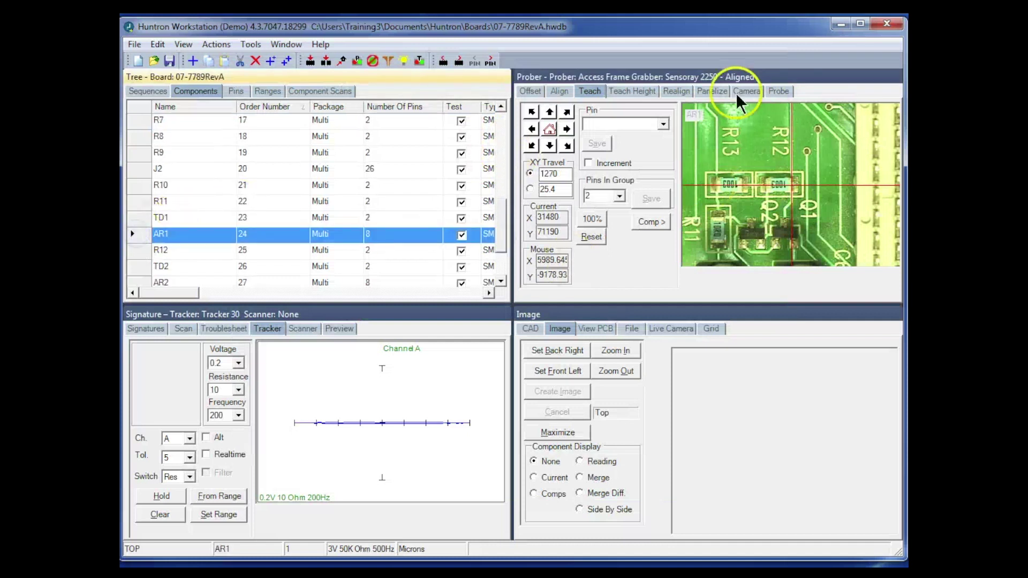
# Enlarge the Prober window and move the camera to pin 1 of AR1 to check its taught position.
pyautogui.doubleClick(656, 76)
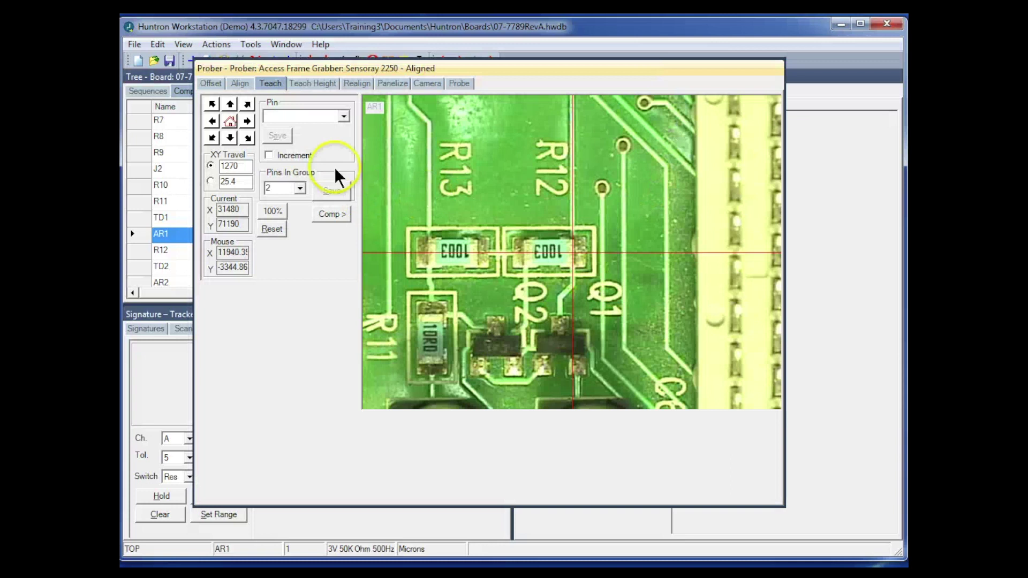
pyautogui.click(342, 116)
pyautogui.click(328, 129)
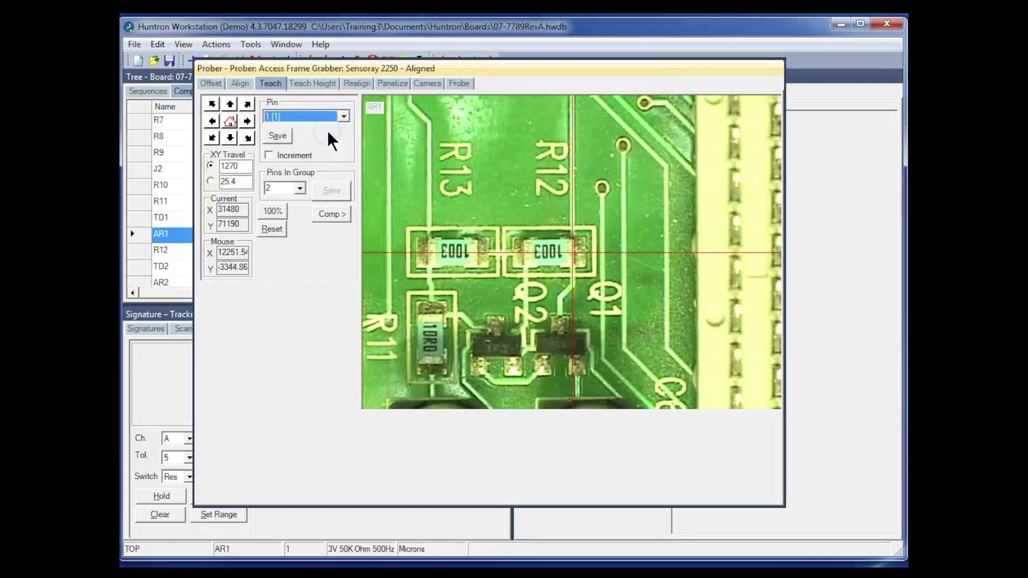
pyautogui.click(501, 298)
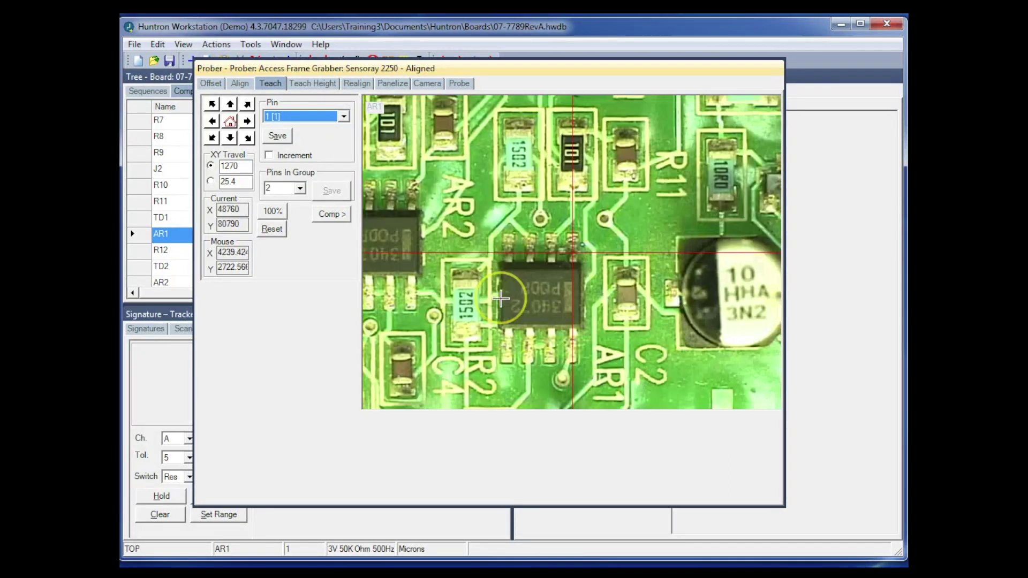
pyautogui.click(566, 249)
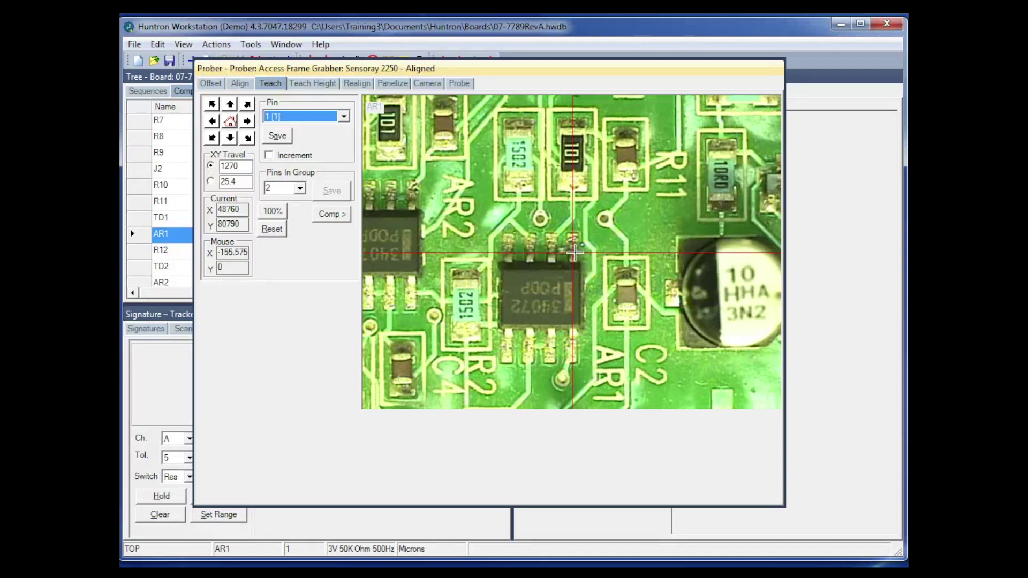
# Move the camera to pin 7 of AR1 to check its taught position.
pyautogui.click(343, 116)
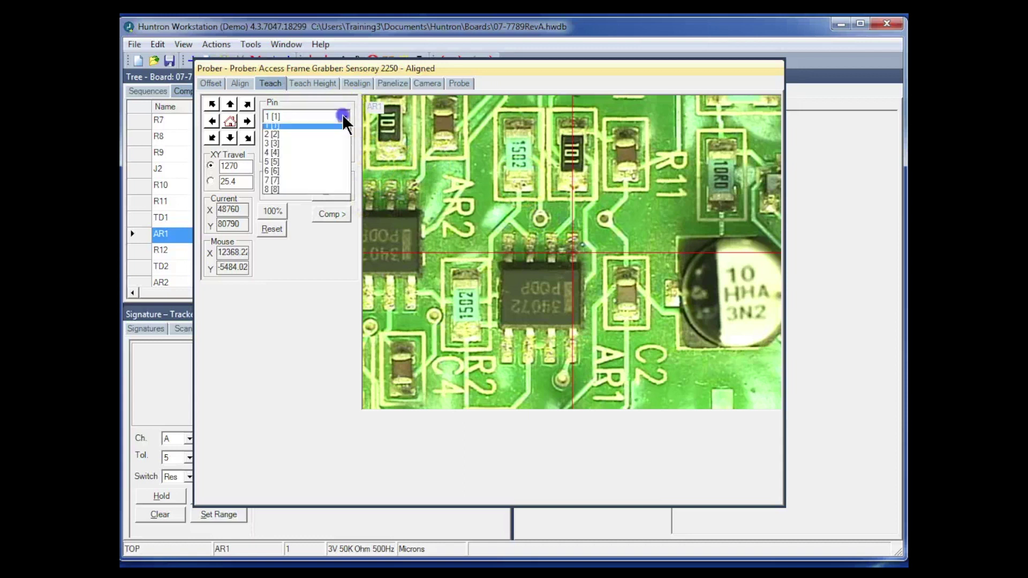
pyautogui.click(319, 181)
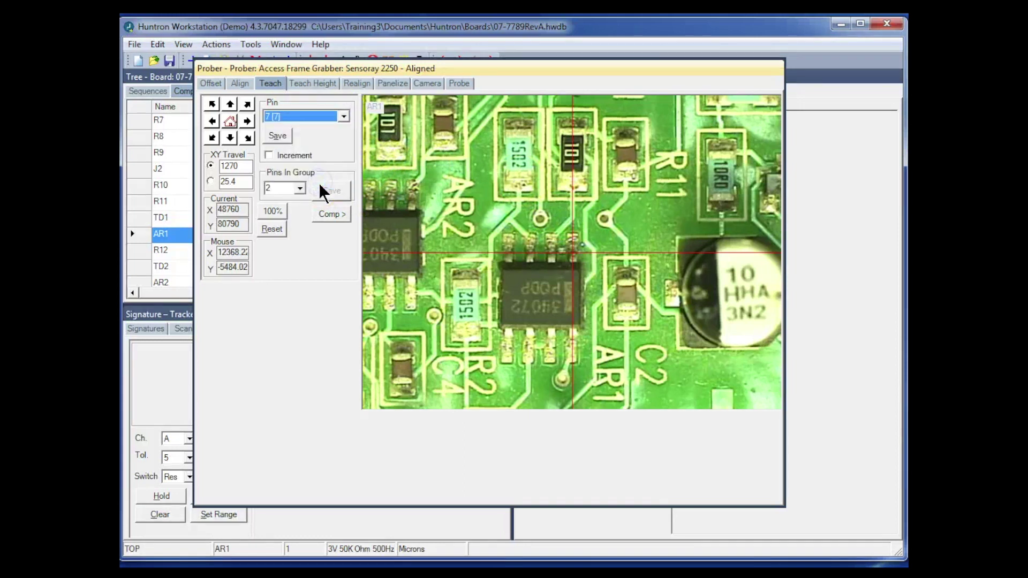
pyautogui.click(315, 335)
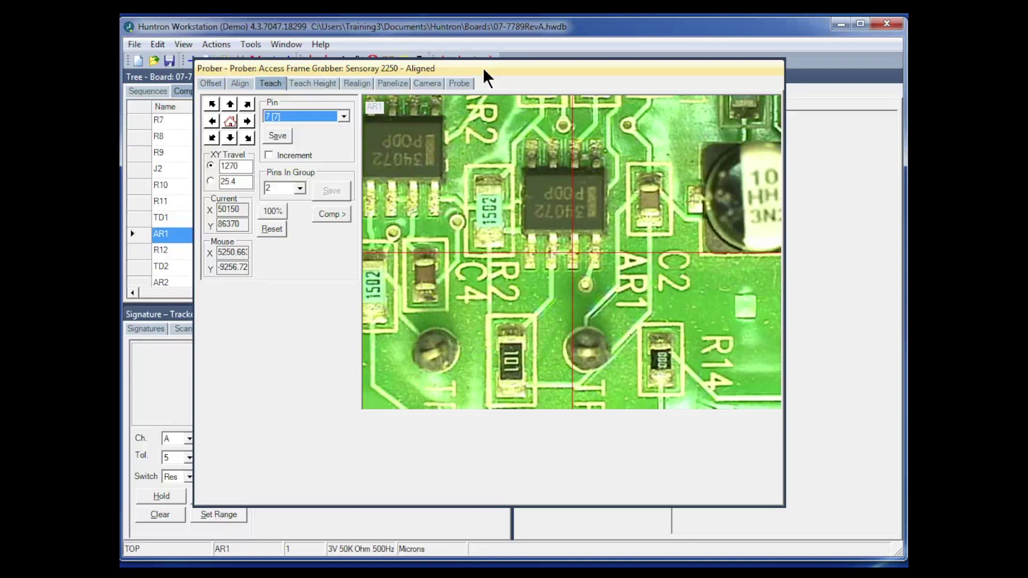
# Switch to Realign mode, select Alignment 1, and set it on the cross-shaped fiducial at the board corner beyond R4.
pyautogui.click(355, 83)
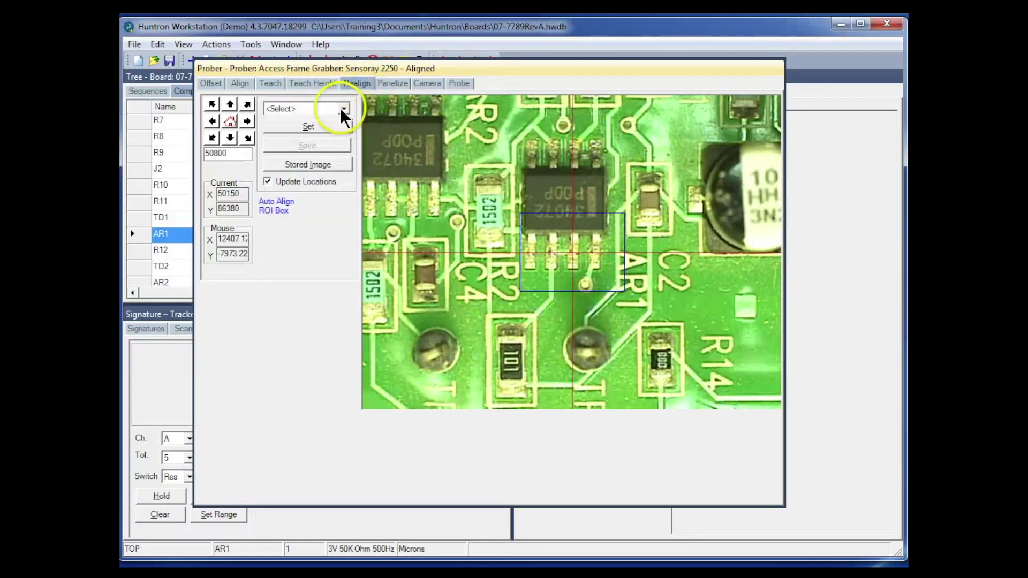
pyautogui.click(343, 107)
pyautogui.click(330, 131)
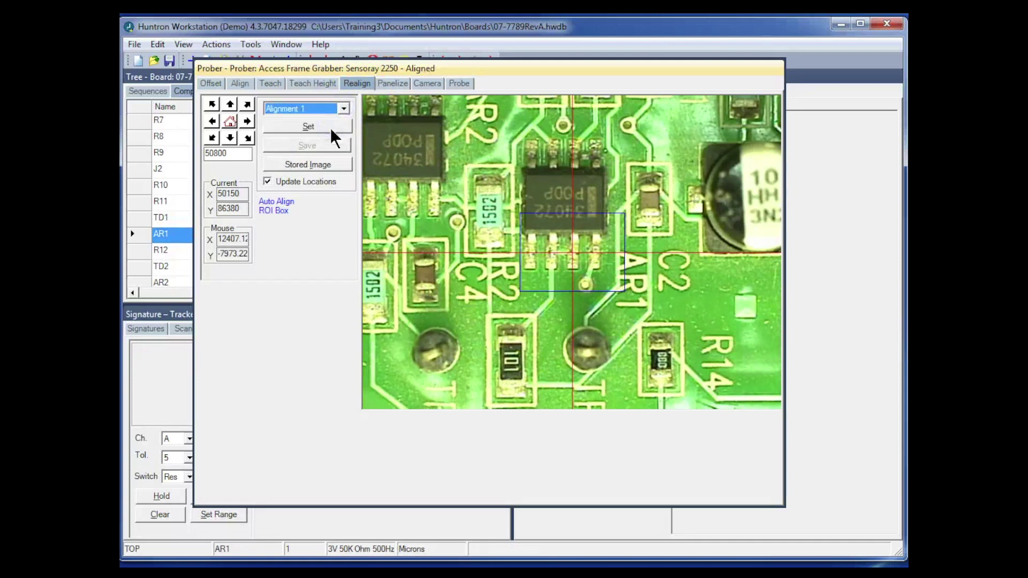
pyautogui.click(332, 128)
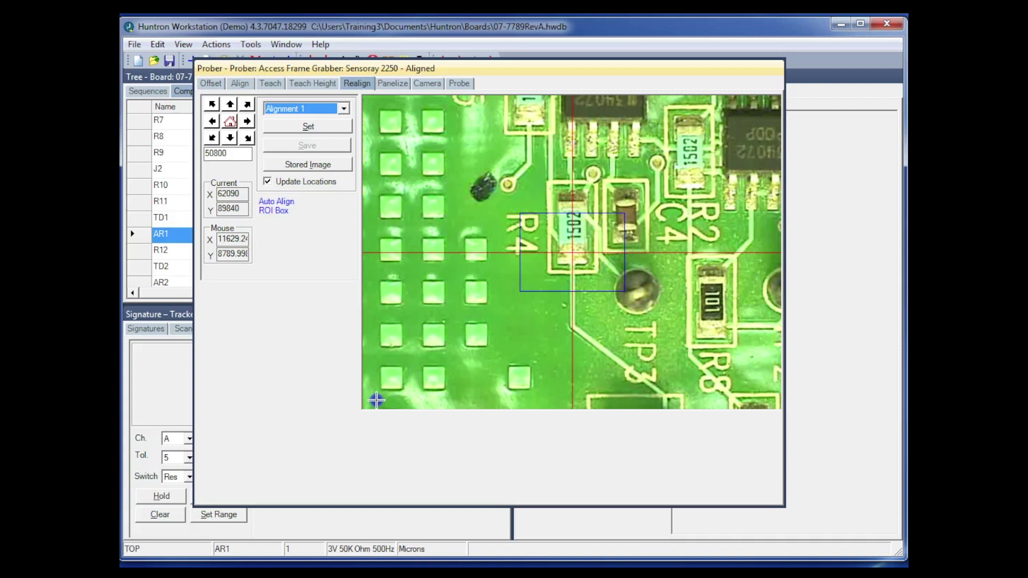
pyautogui.click(377, 400)
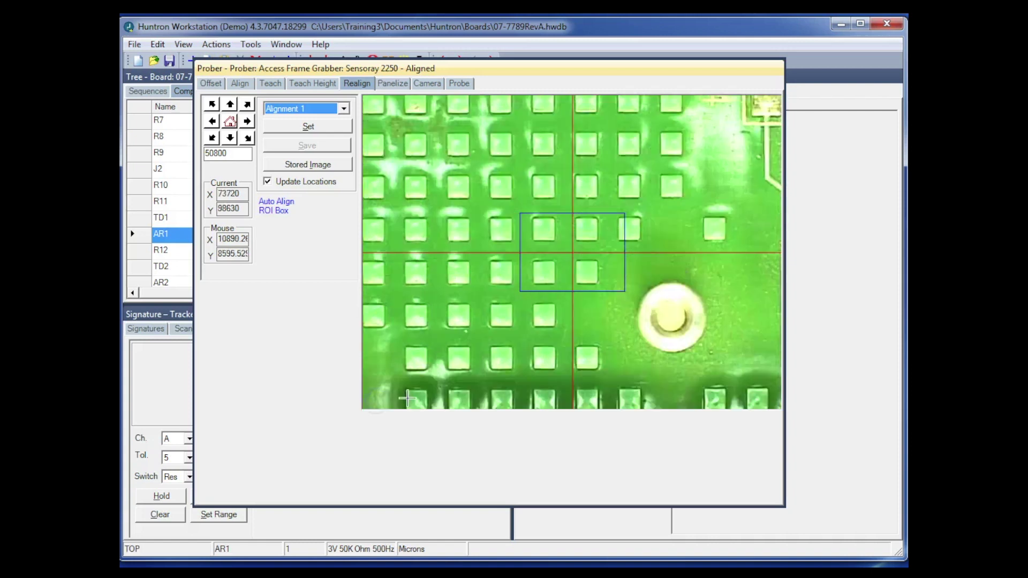
pyautogui.click(376, 401)
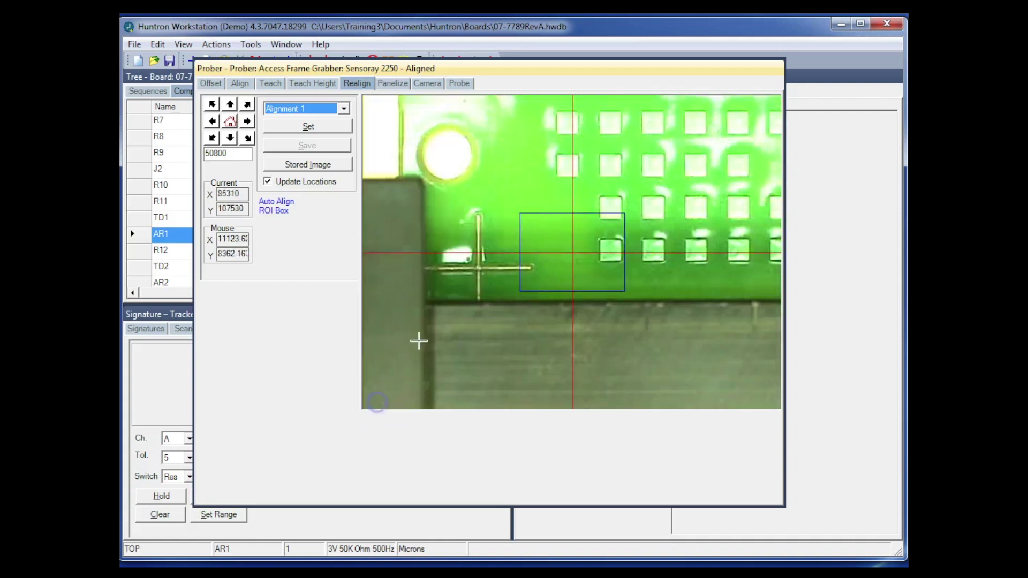
pyautogui.click(478, 268)
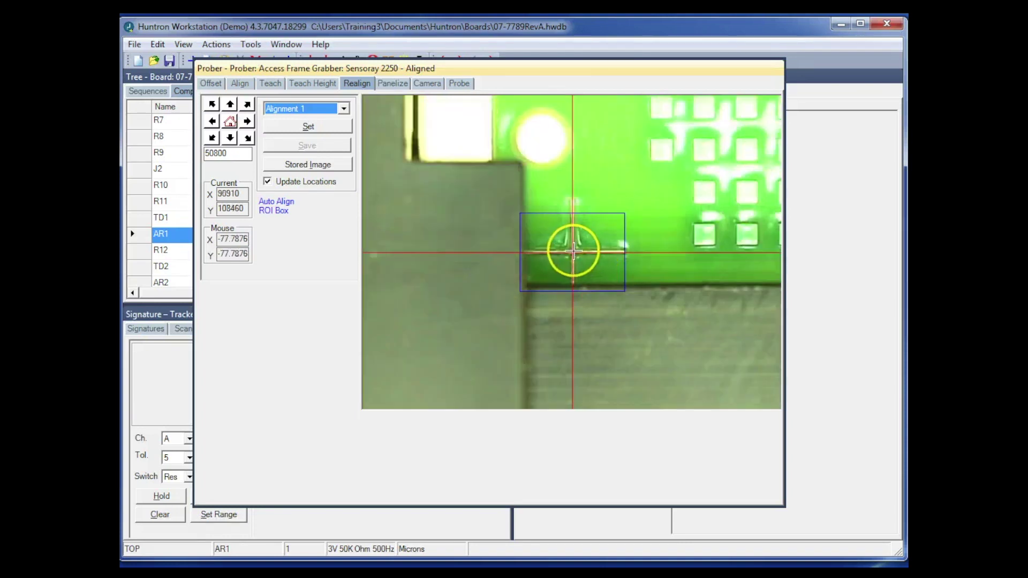
pyautogui.click(334, 128)
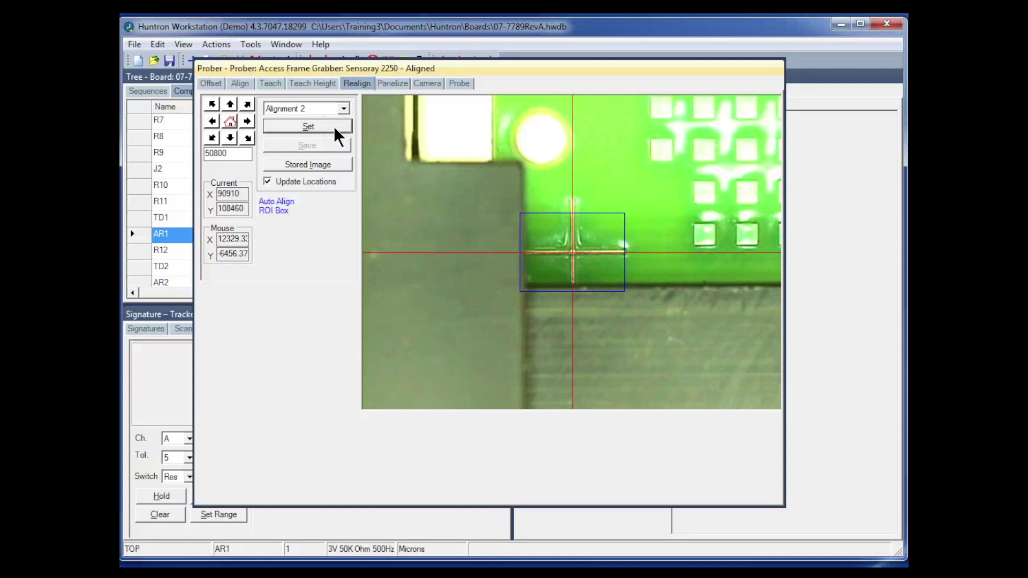
# Move the camera from R12 across the board and centre it on the cross-shaped fiducial beside the 2002 HUNTRON copyright text.
pyautogui.click(489, 234)
pyautogui.click(667, 102)
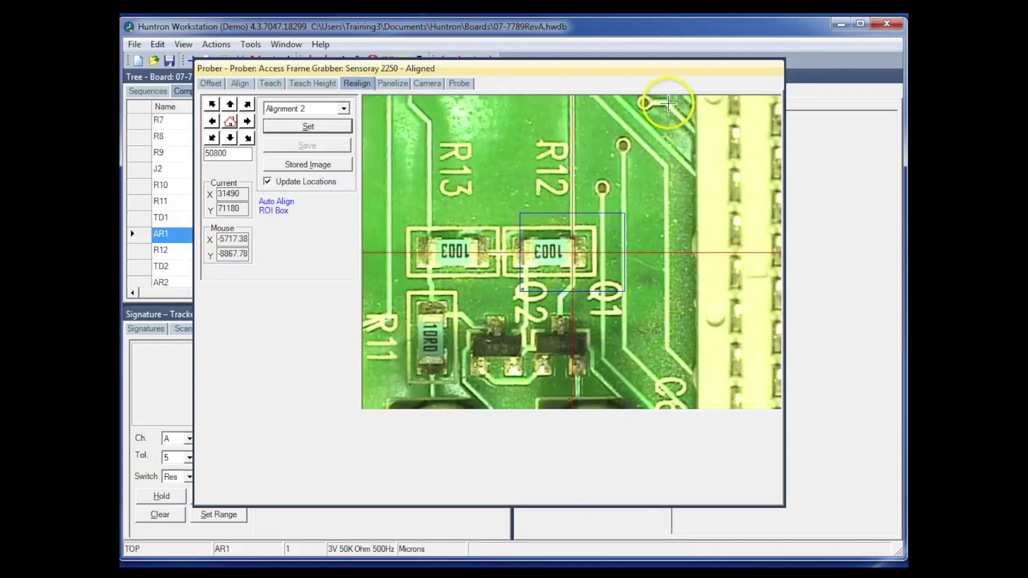
pyautogui.click(385, 105)
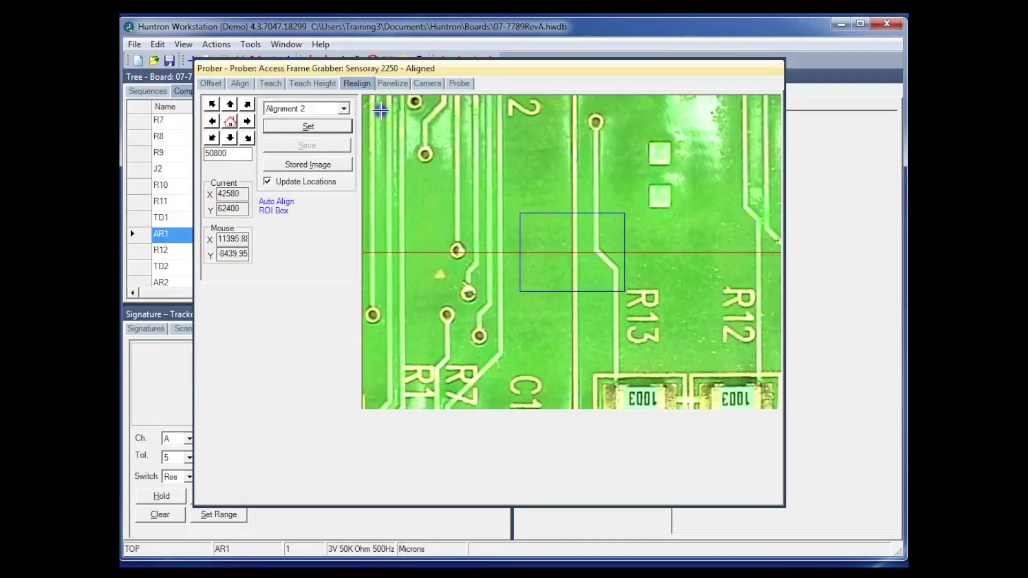
pyautogui.click(380, 109)
pyautogui.click(410, 160)
pyautogui.click(381, 120)
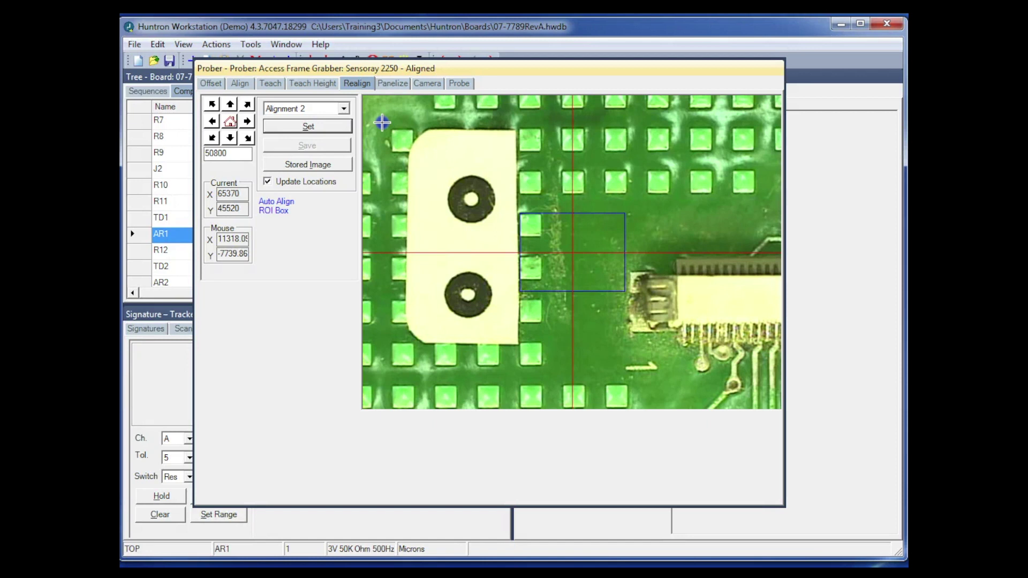
pyautogui.click(404, 149)
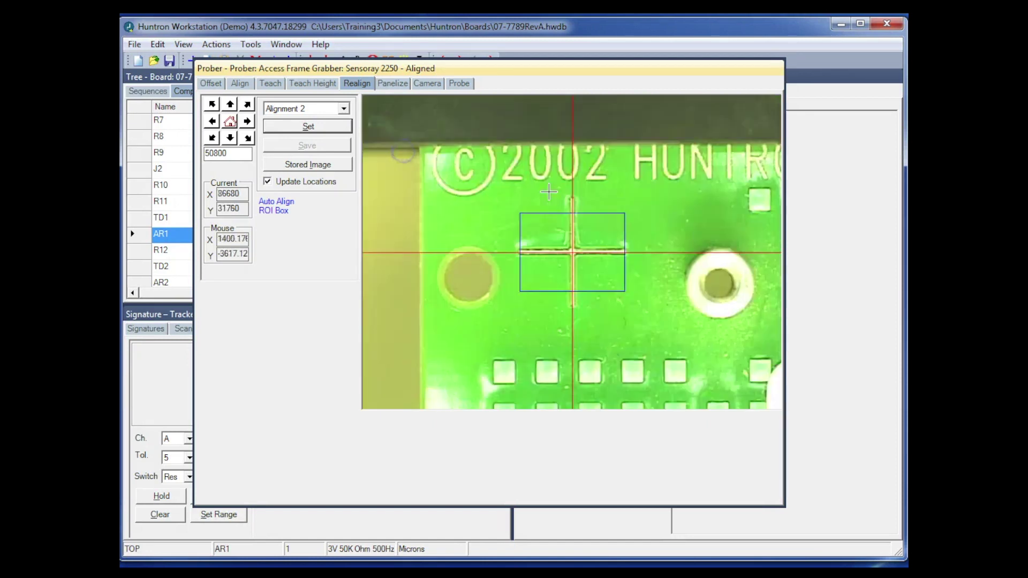
# Fine-tune the fiducial position with a travel of 50 microns, set Alignment 2, and save the realignment with updated pin locations.
pyautogui.click(244, 150)
pyautogui.doubleClick(246, 151)
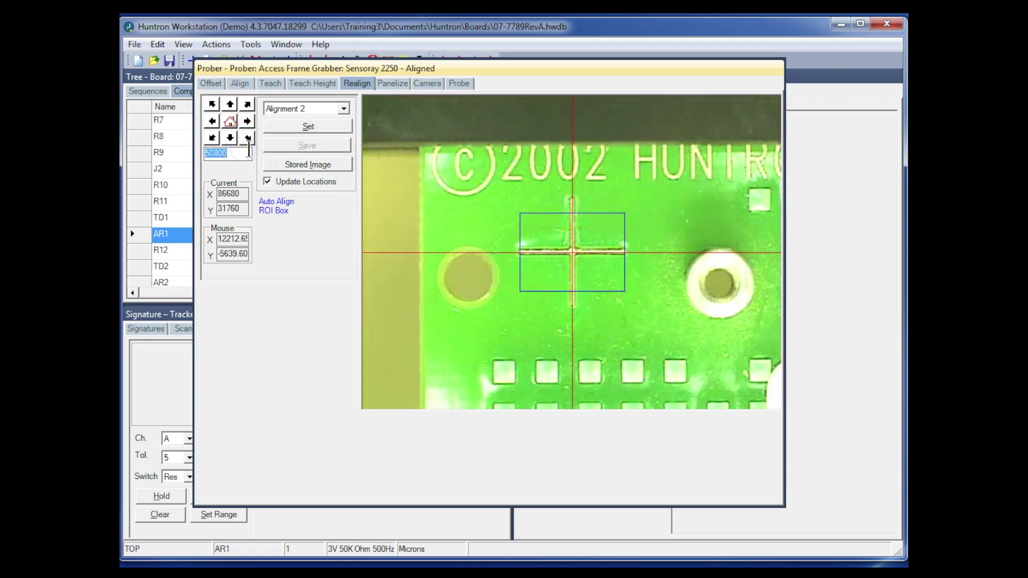
pyautogui.write('50')
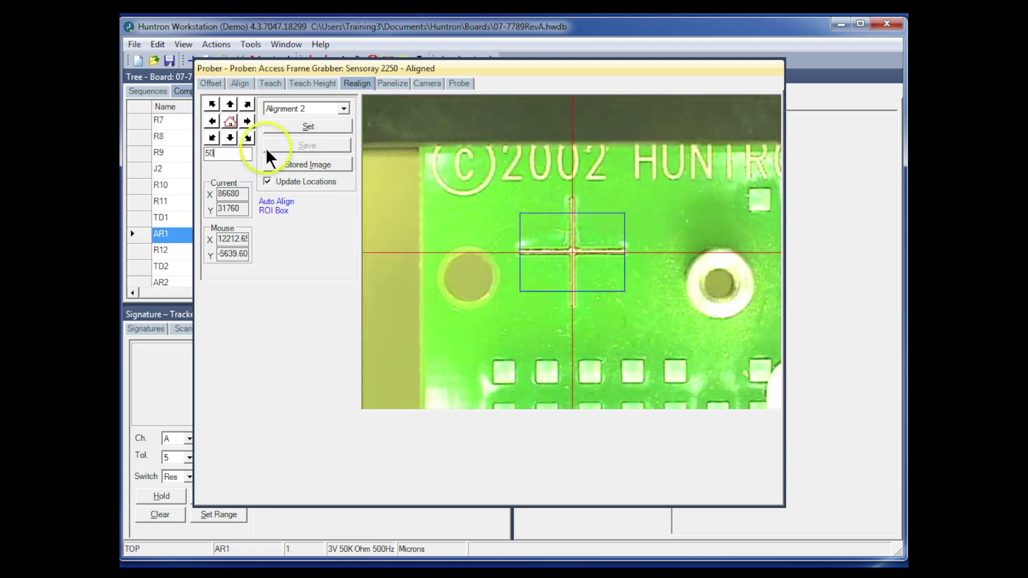
pyautogui.click(231, 105)
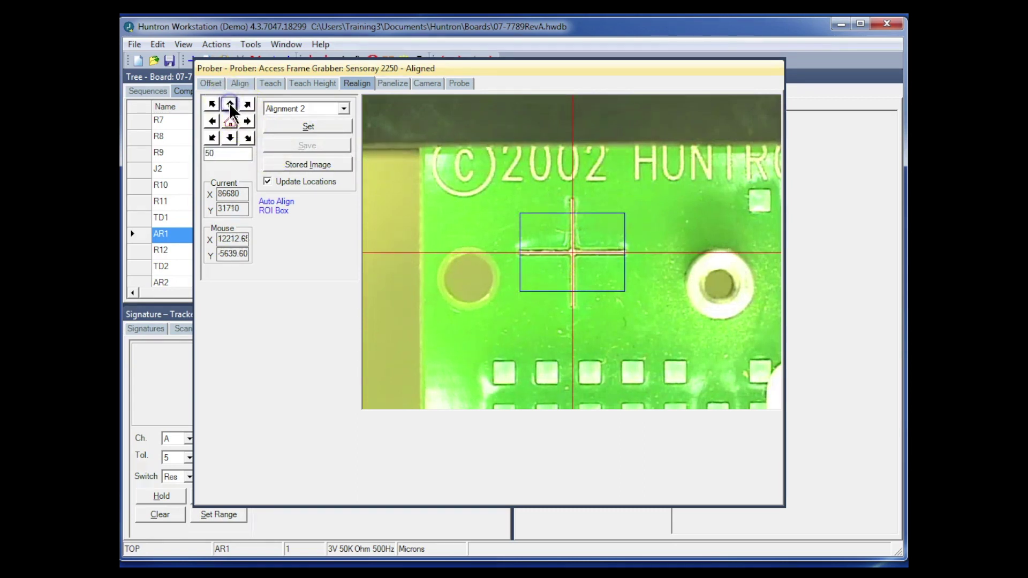
pyautogui.click(300, 127)
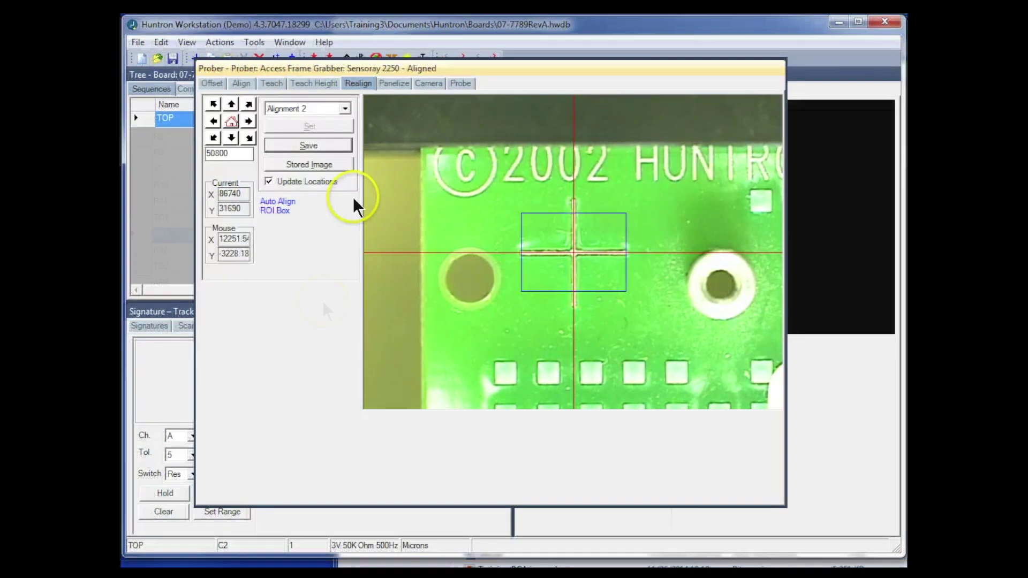
pyautogui.click(316, 143)
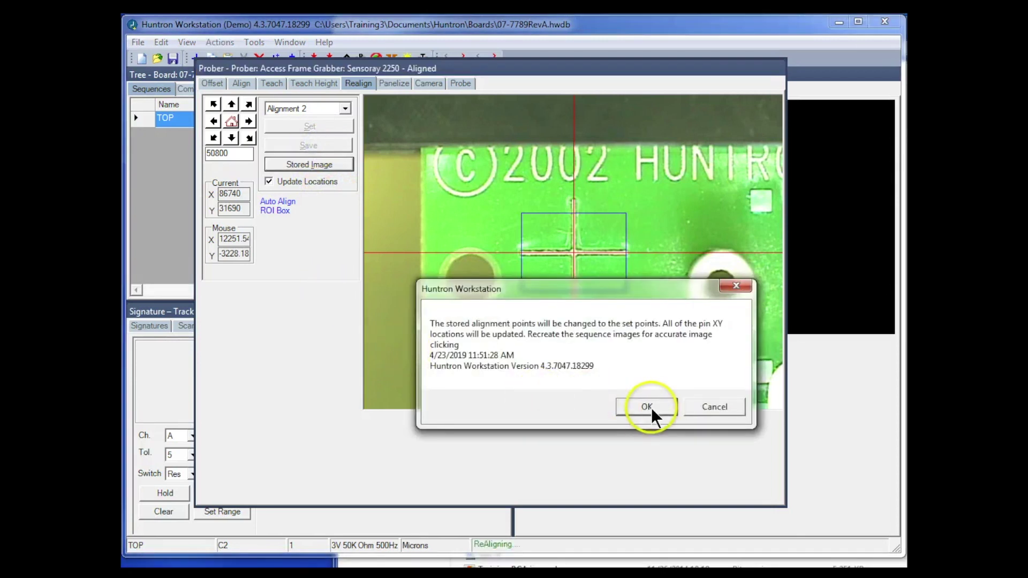
pyautogui.click(647, 407)
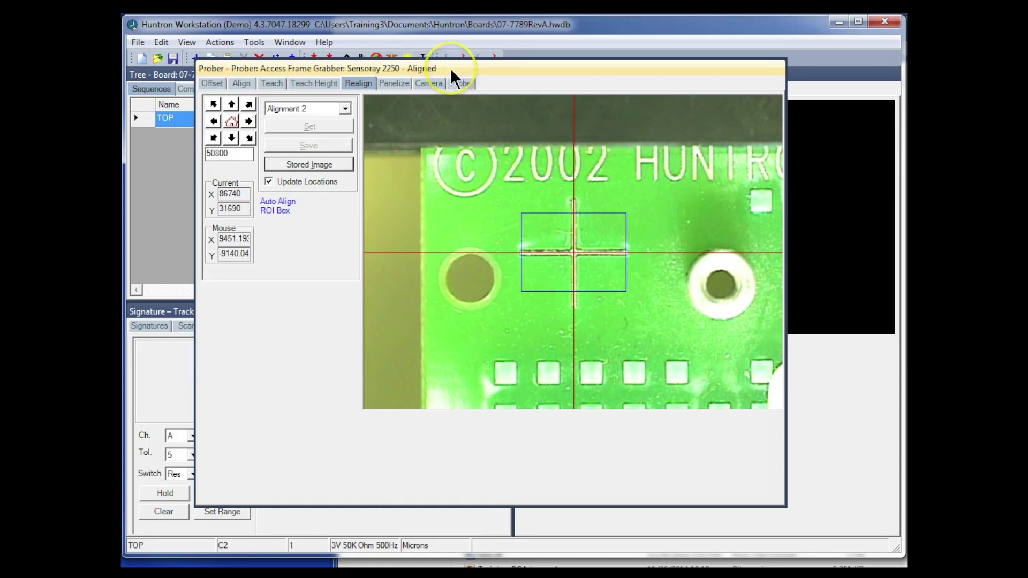
# Switch the prober to Teach Height mode, restore the Prober window size, and start the live camera image.
pyautogui.click(323, 83)
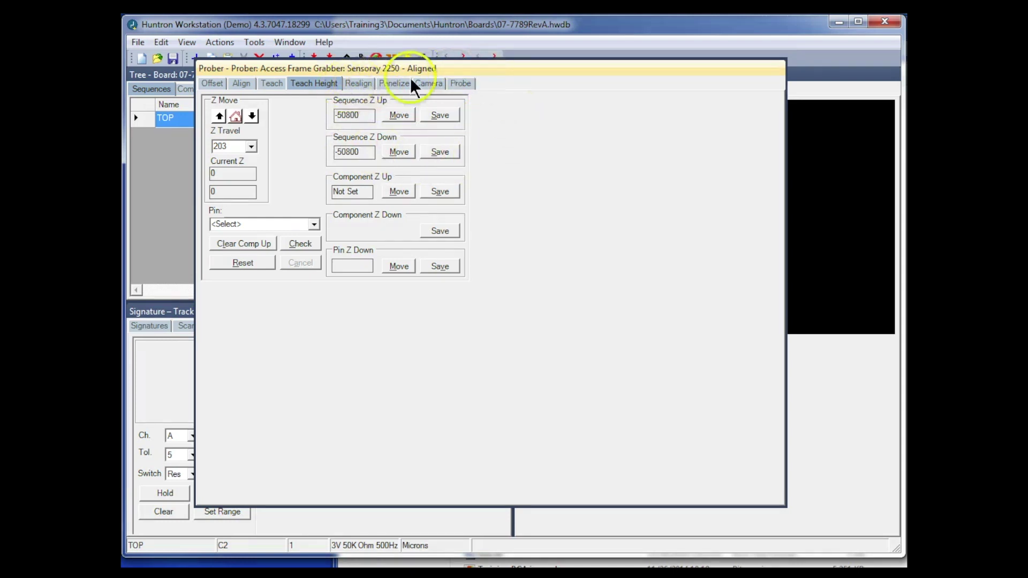
pyautogui.doubleClick(439, 71)
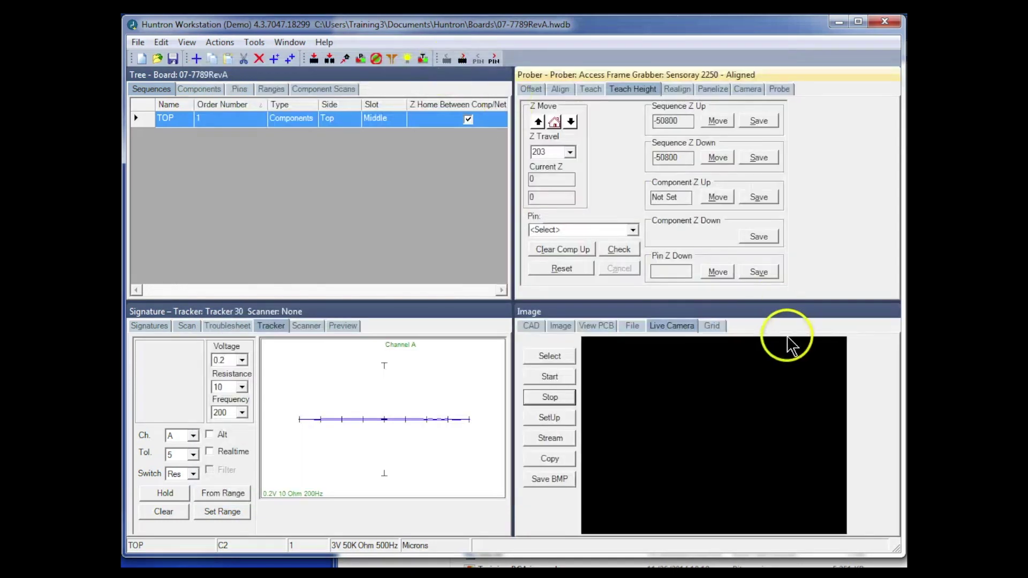
pyautogui.click(552, 377)
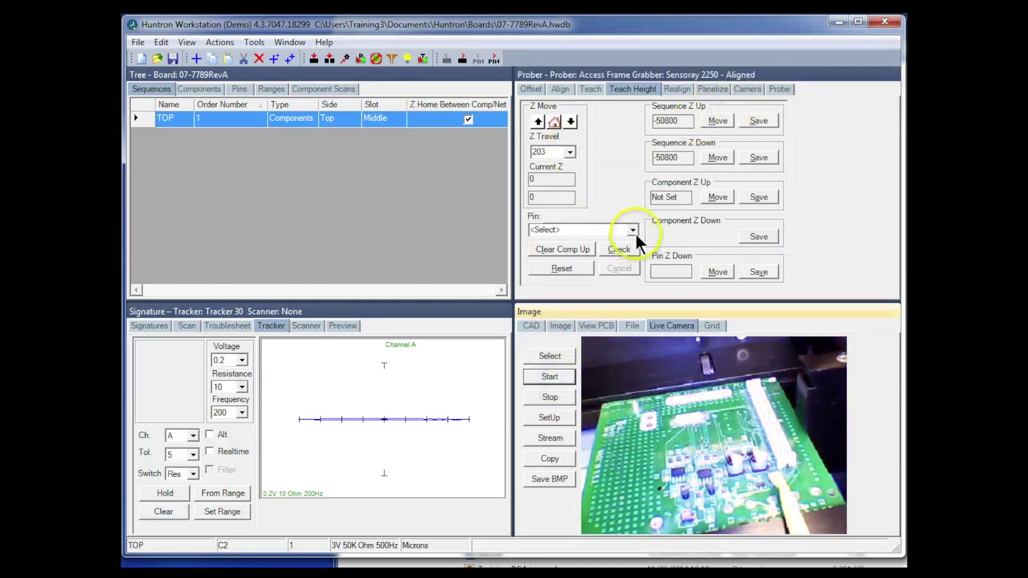
# Select component R3 in the component list and move the probe to its pin 1 for height teaching.
pyautogui.click(203, 90)
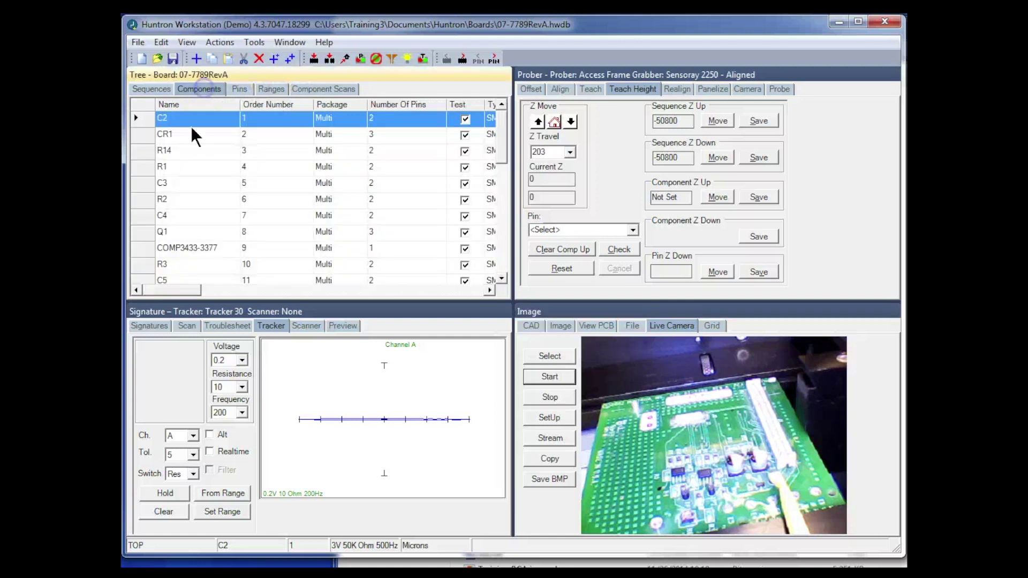
pyautogui.click(142, 265)
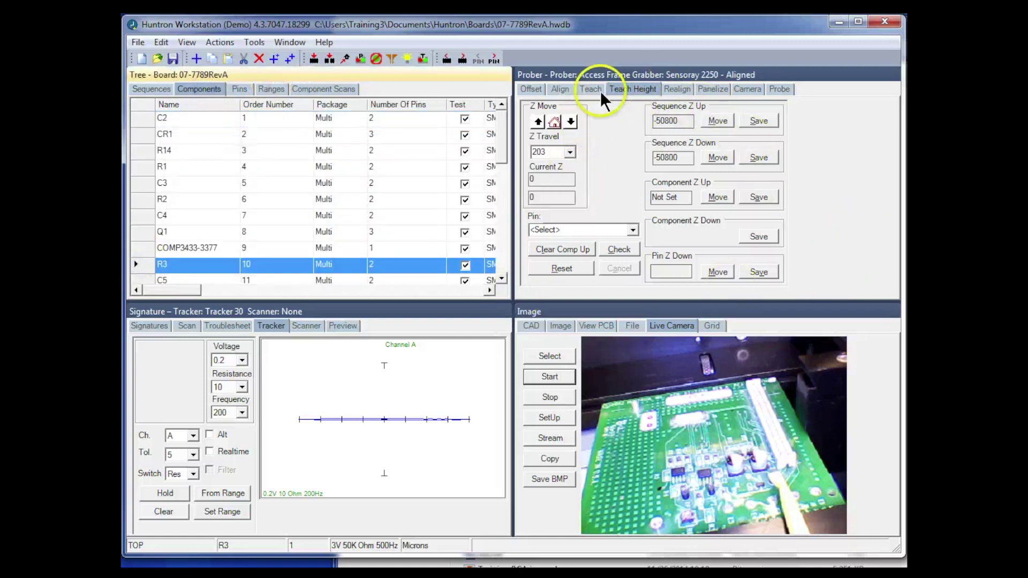
pyautogui.click(632, 230)
pyautogui.click(623, 244)
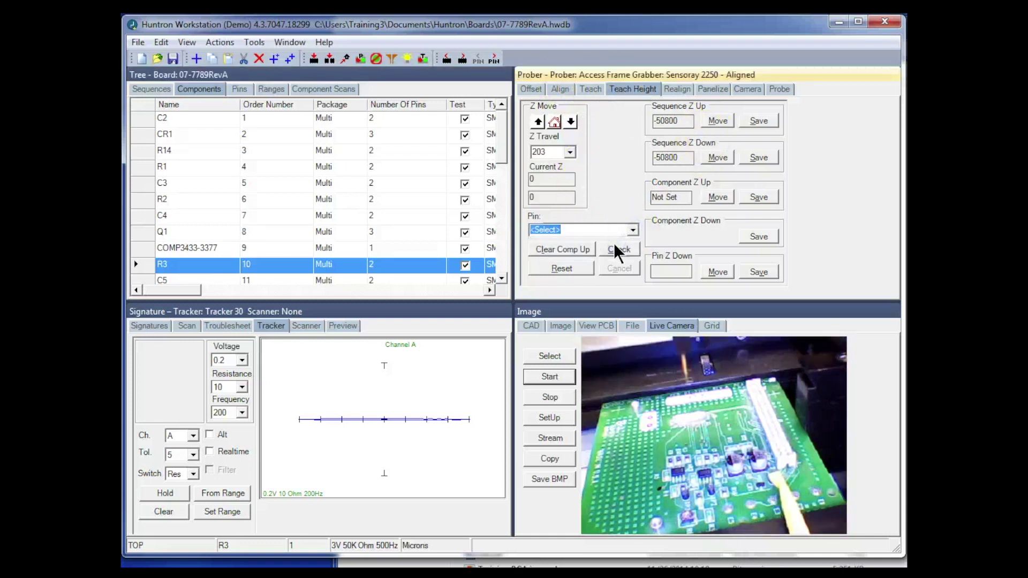
pyautogui.click(618, 249)
pyautogui.click(794, 161)
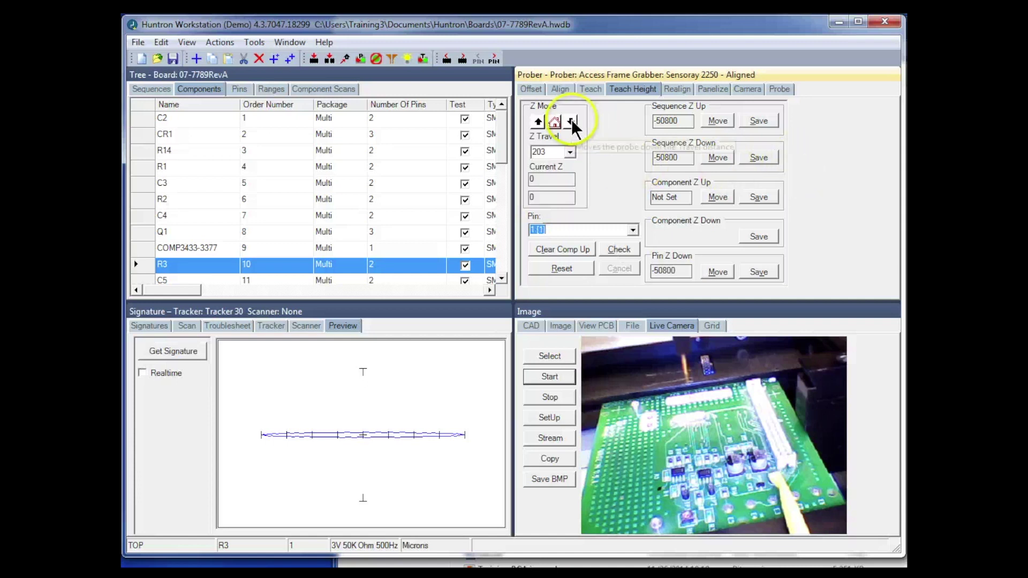
# Set the Z travel to 6502 and lower the probe over R3 pin 1 in steps to Z -39010.
pyautogui.click(568, 150)
pyautogui.click(570, 152)
pyautogui.click(545, 201)
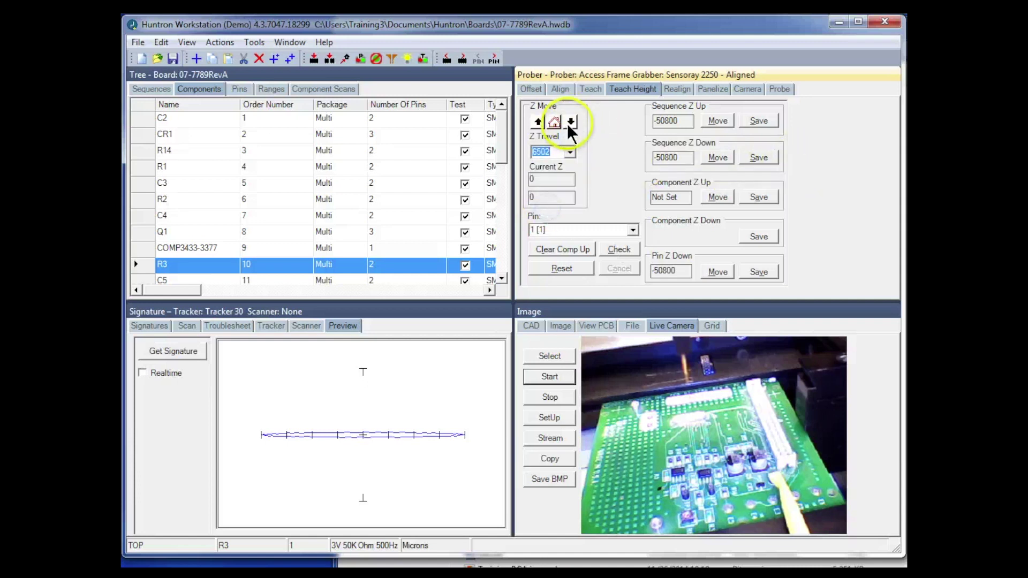
pyautogui.click(570, 123)
pyautogui.click(570, 122)
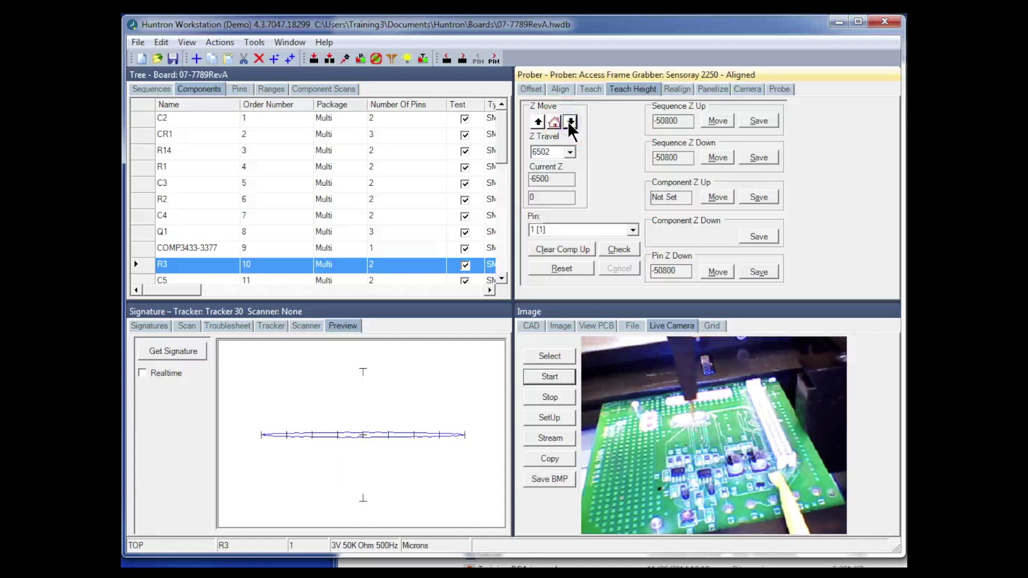
pyautogui.click(570, 122)
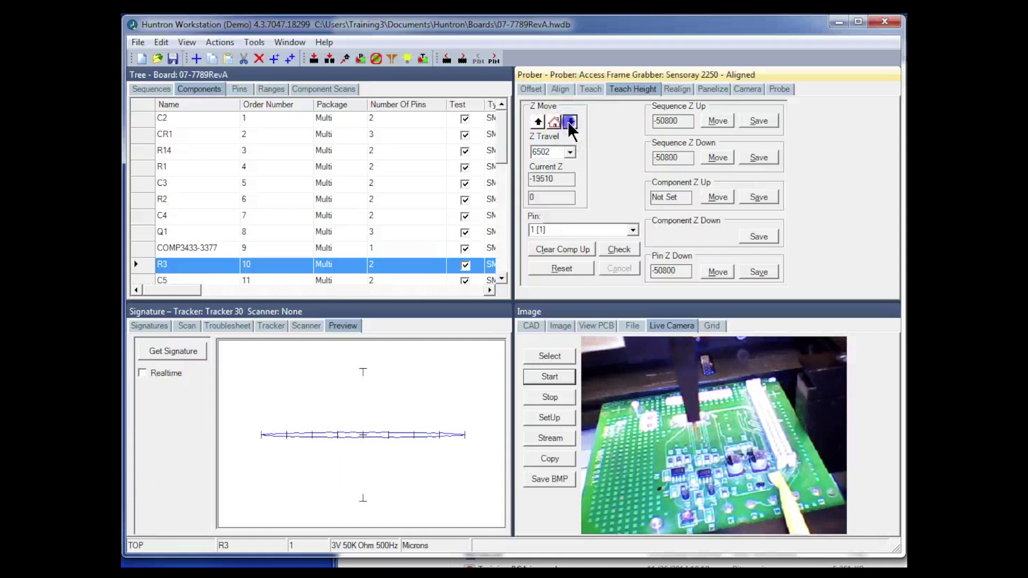
pyautogui.click(570, 123)
pyautogui.click(570, 123)
pyautogui.click(570, 123)
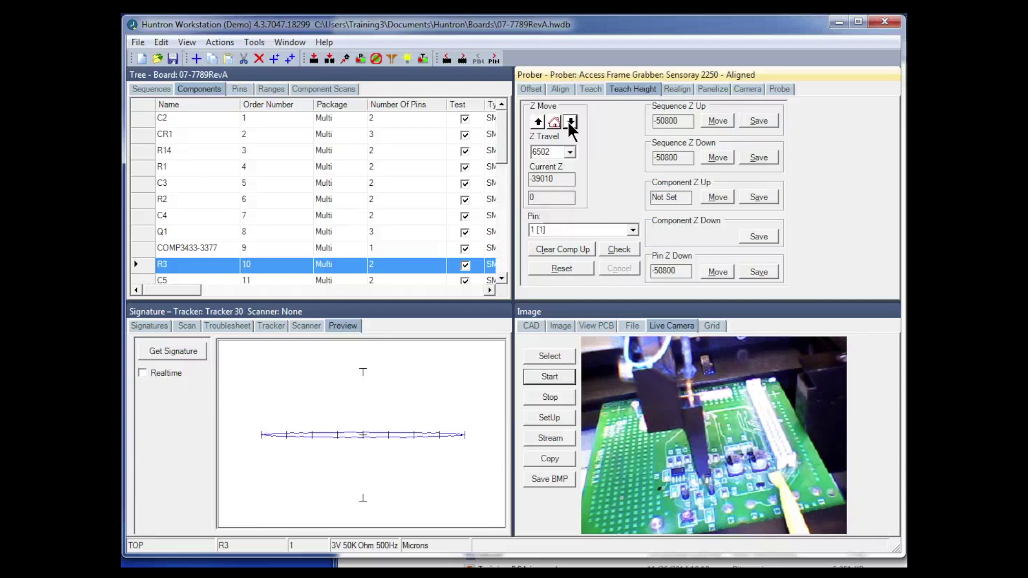
# Check the probe's clearance above the tall components in the live image and save -39010 as the Sequence Z Up height.
pyautogui.click(745, 364)
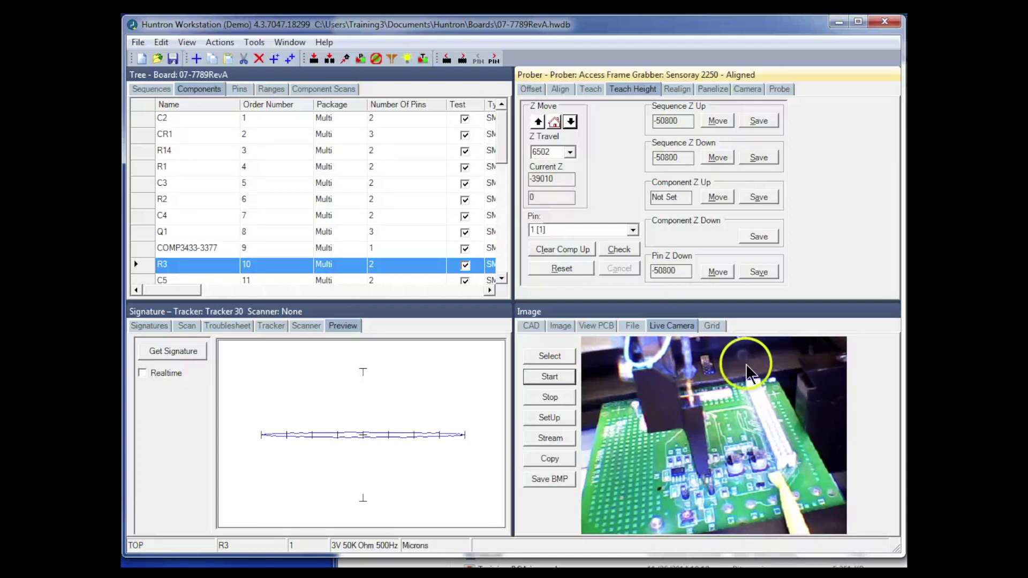
pyautogui.click(741, 479)
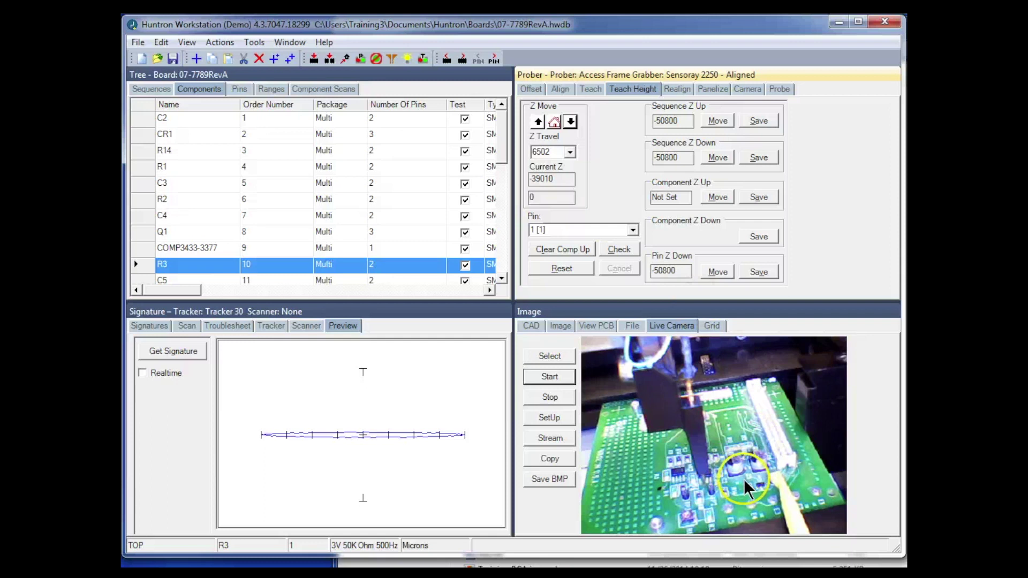
pyautogui.click(720, 438)
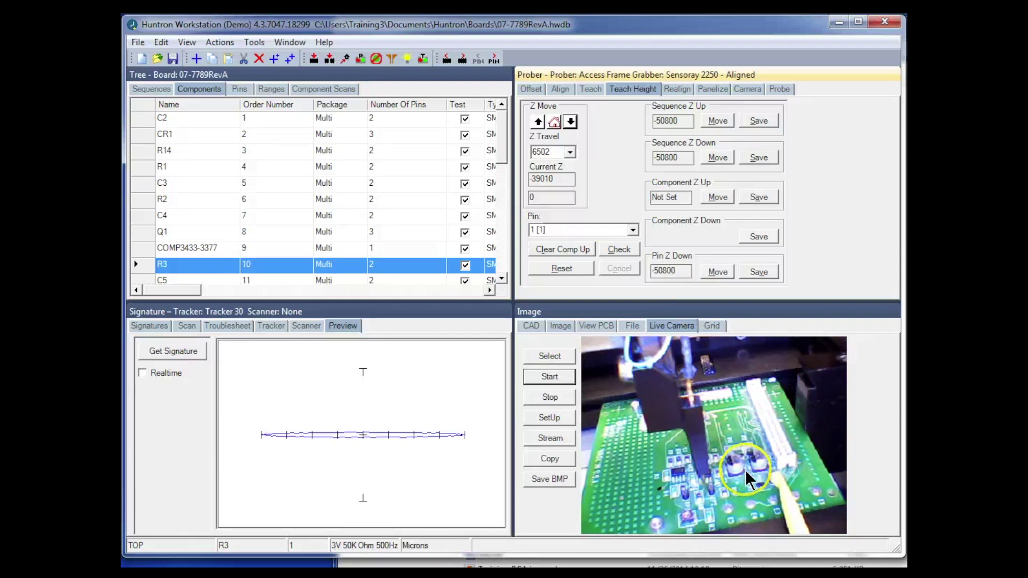
pyautogui.click(756, 120)
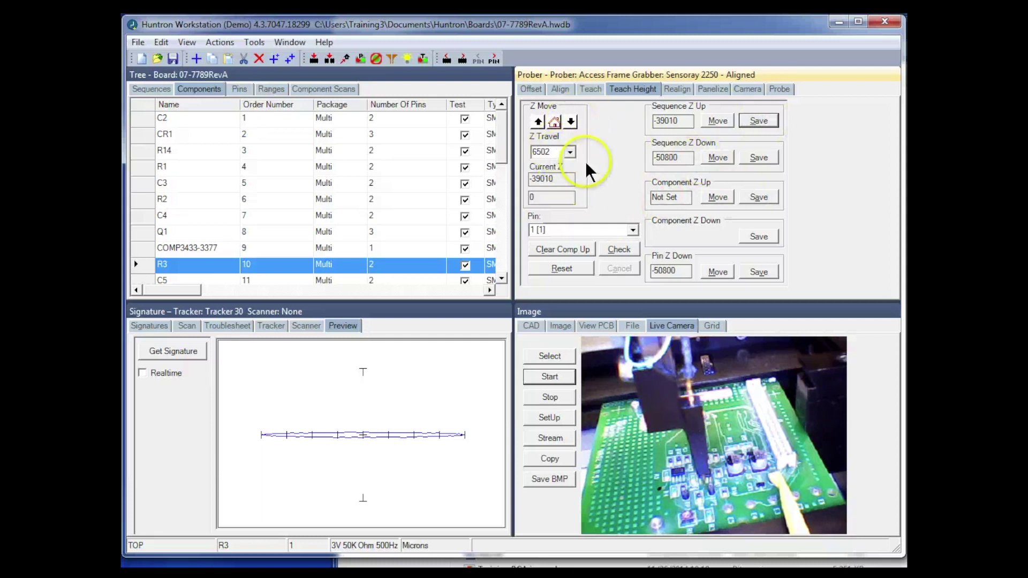
# Lower the probe onto R3 pin 1 to Z -52020, set the Z travel to 406, and lower it to -52430.
pyautogui.click(570, 121)
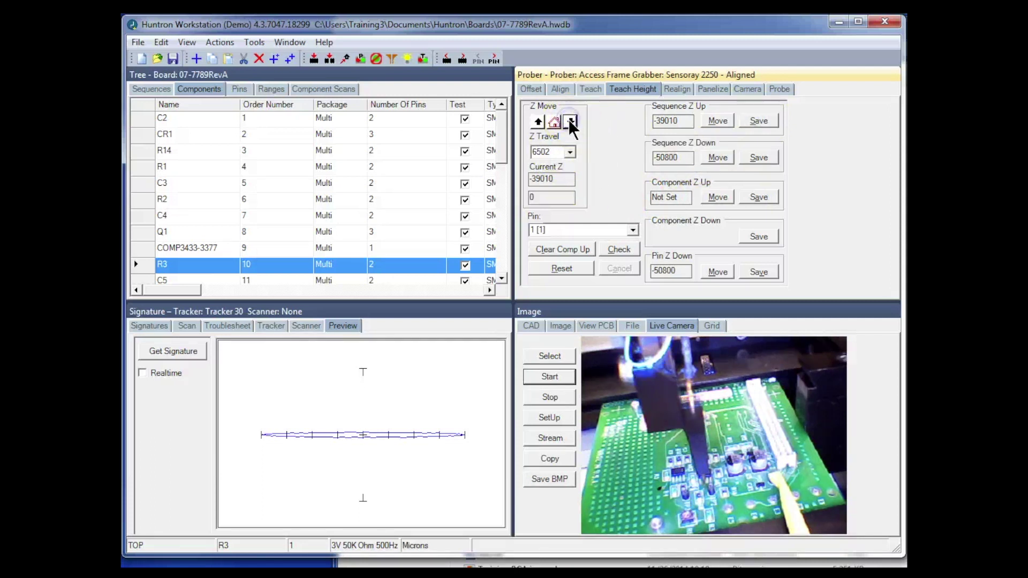
pyautogui.click(570, 122)
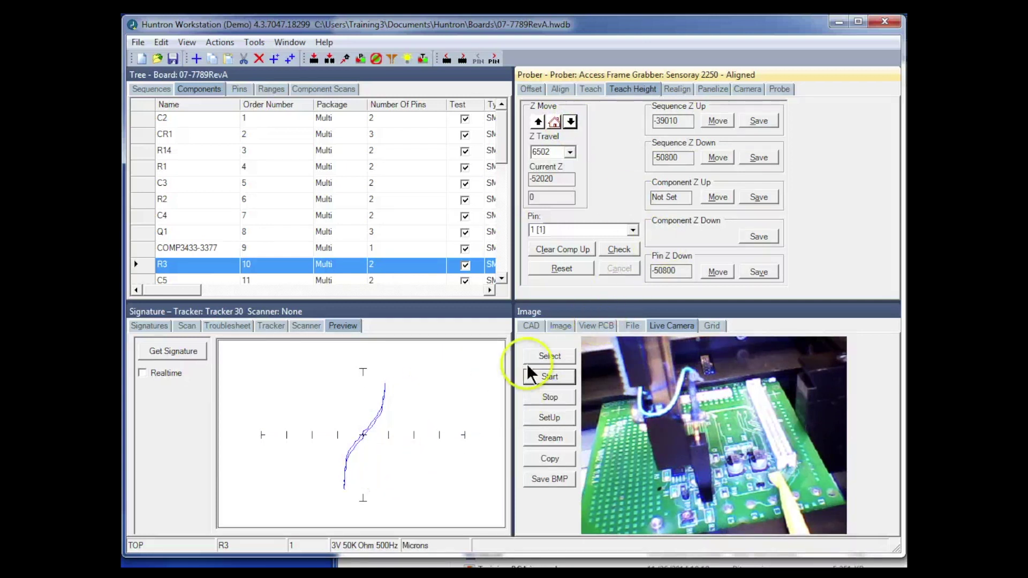
pyautogui.click(570, 151)
pyautogui.click(559, 188)
pyautogui.click(569, 121)
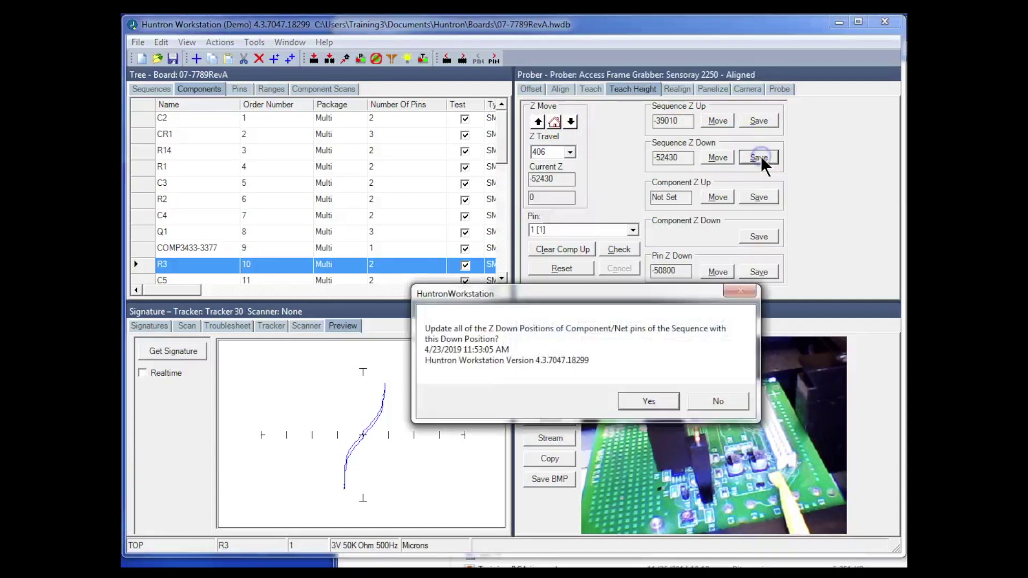
# Apply the -52430 Sequence Z Down height to all component pins of the sequence and run the height check.
pyautogui.click(663, 409)
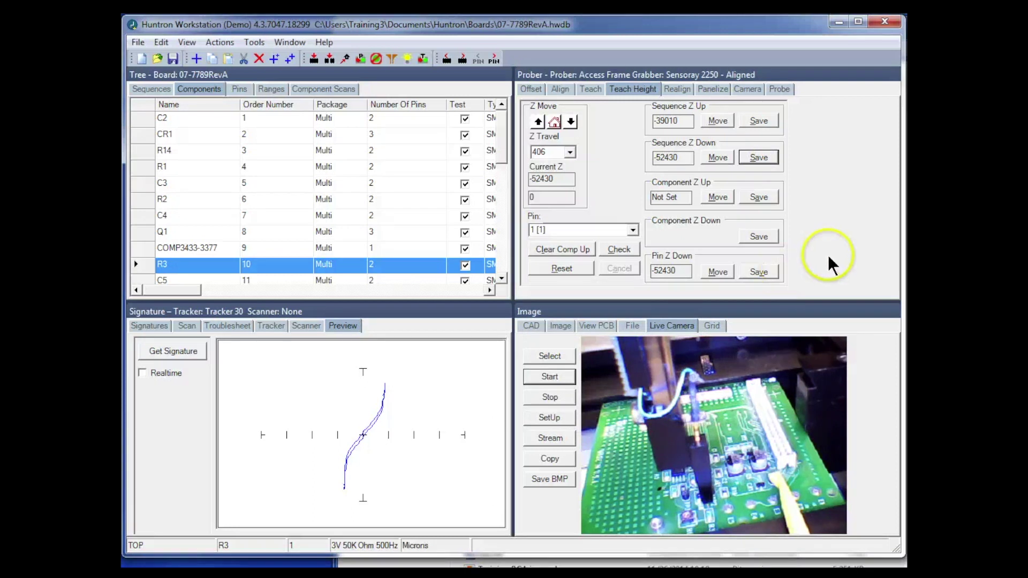
pyautogui.click(618, 249)
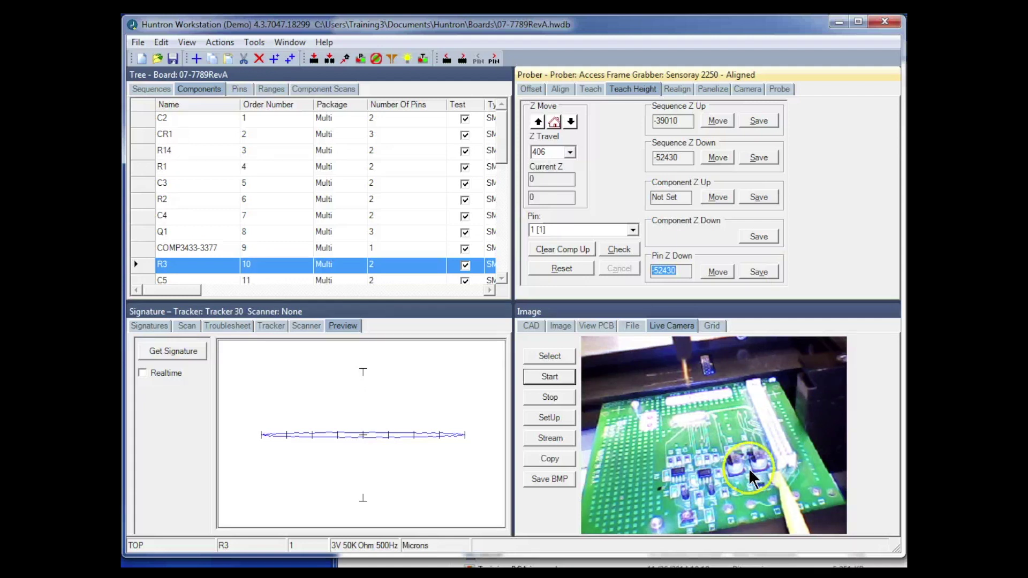
# Select component AR1 in the component list and move the camera to its pin 1 for position teaching.
pyautogui.moveTo(499, 141); pyautogui.dragTo(511, 223)
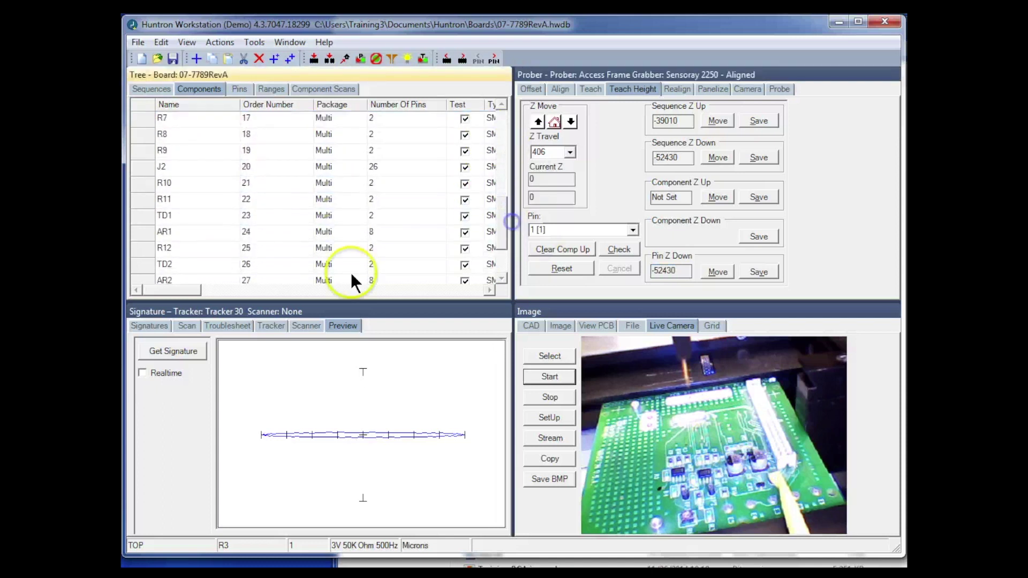
pyautogui.click(145, 234)
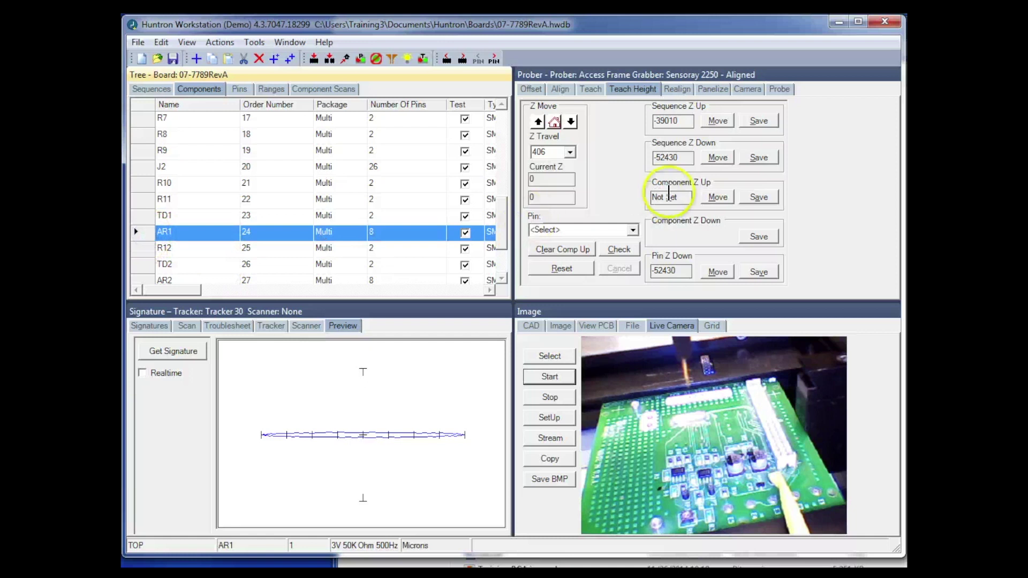
pyautogui.click(590, 89)
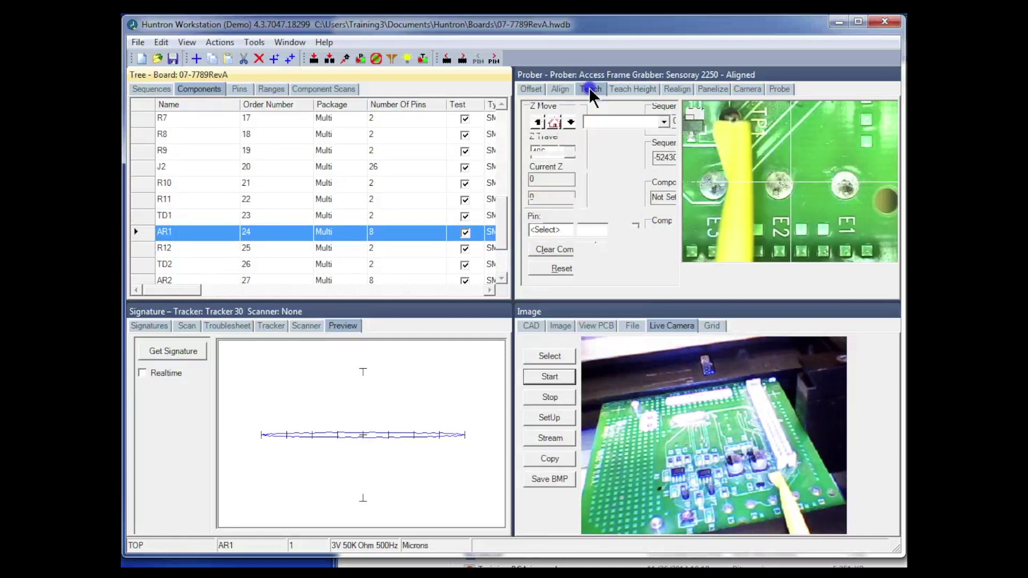
pyautogui.click(663, 123)
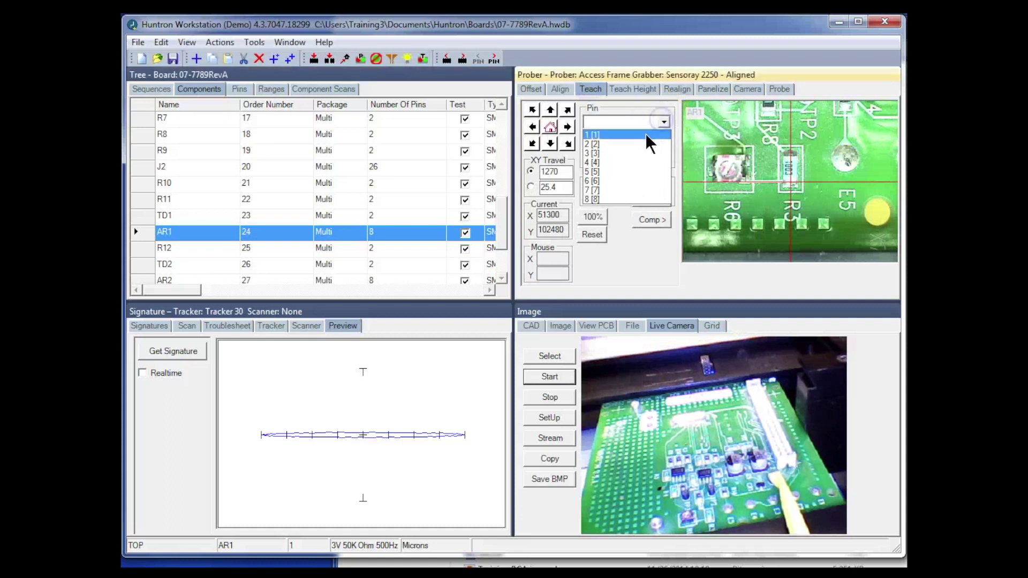
pyautogui.click(652, 133)
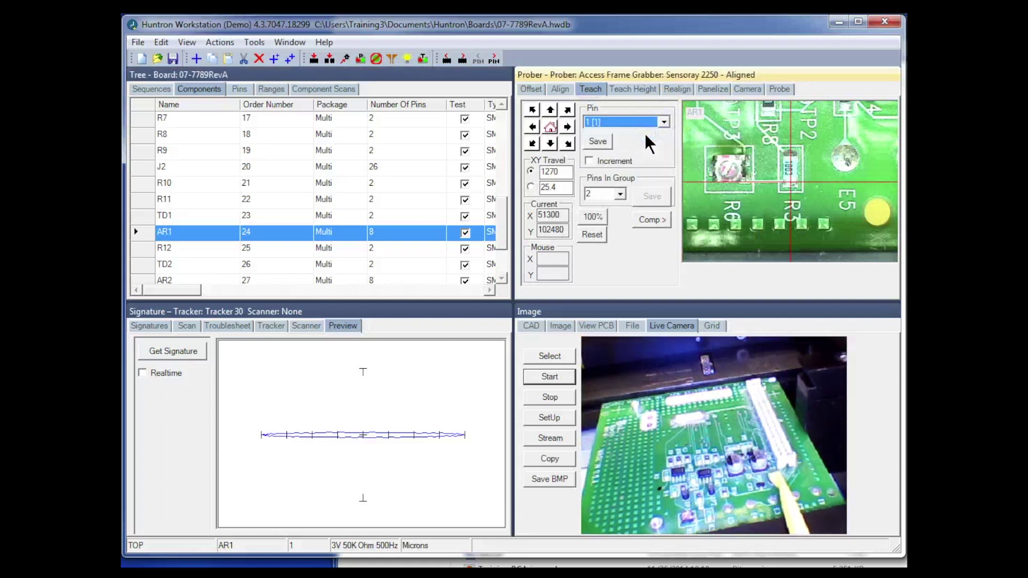
# Enlarge the prober camera view to inspect the crosshair position relative to AR1 pin 1, and restore the view.
pyautogui.doubleClick(783, 75)
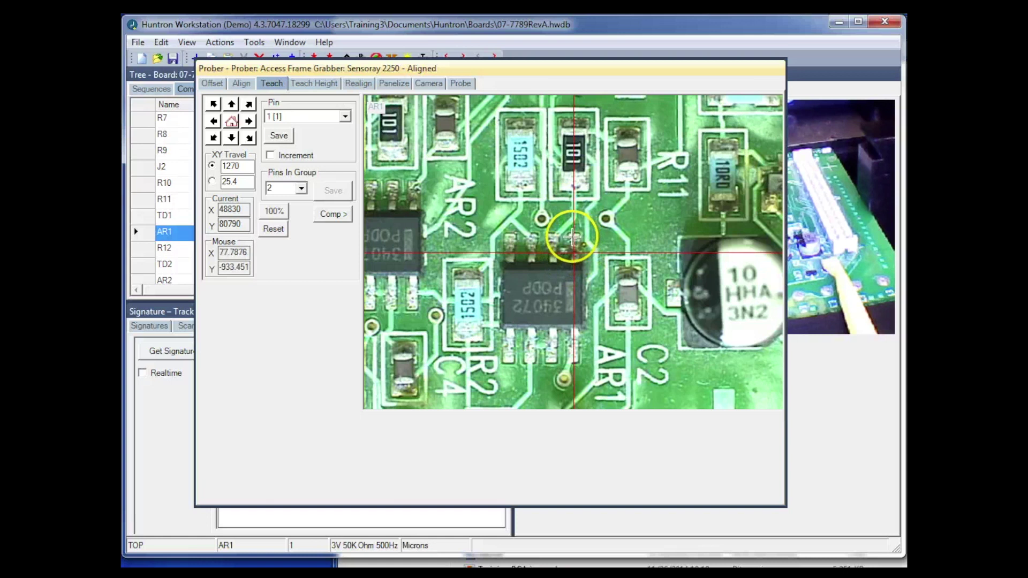
pyautogui.click(633, 252)
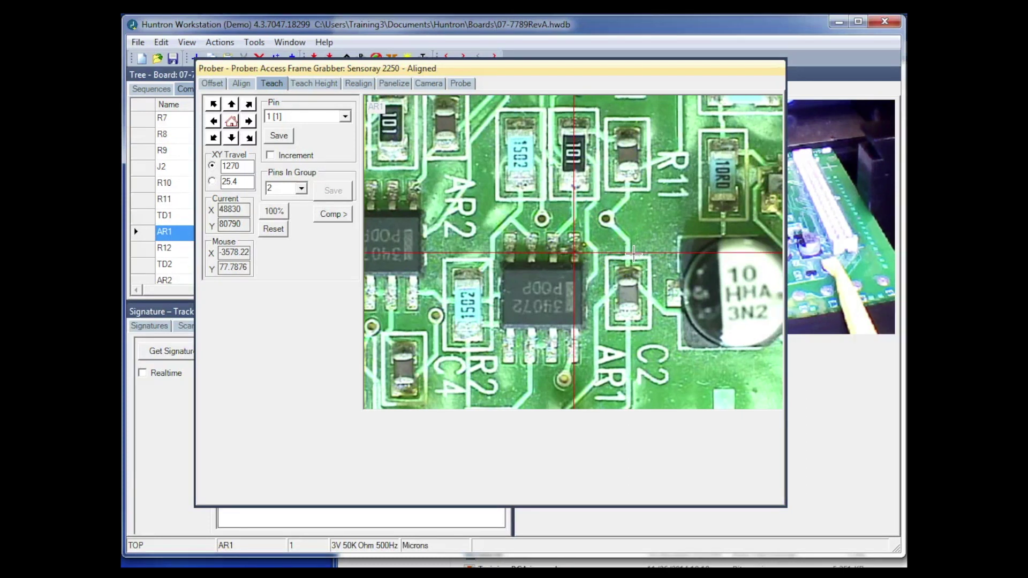
pyautogui.click(614, 264)
pyautogui.doubleClick(568, 69)
# Open the component group edit from AR1 and select both AR1 and AR2 for editing.
pyautogui.rightClick(146, 232)
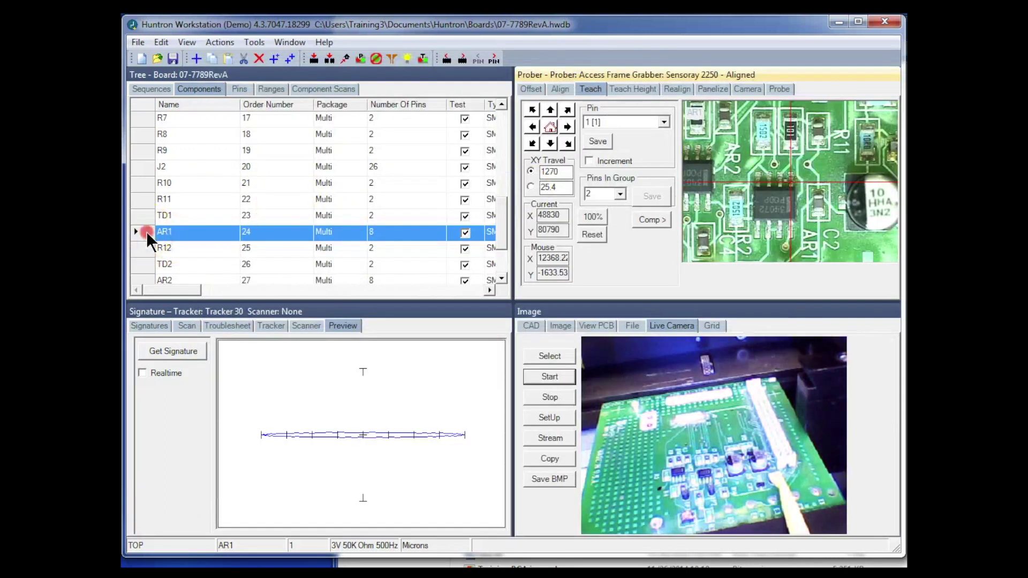
pyautogui.click(202, 420)
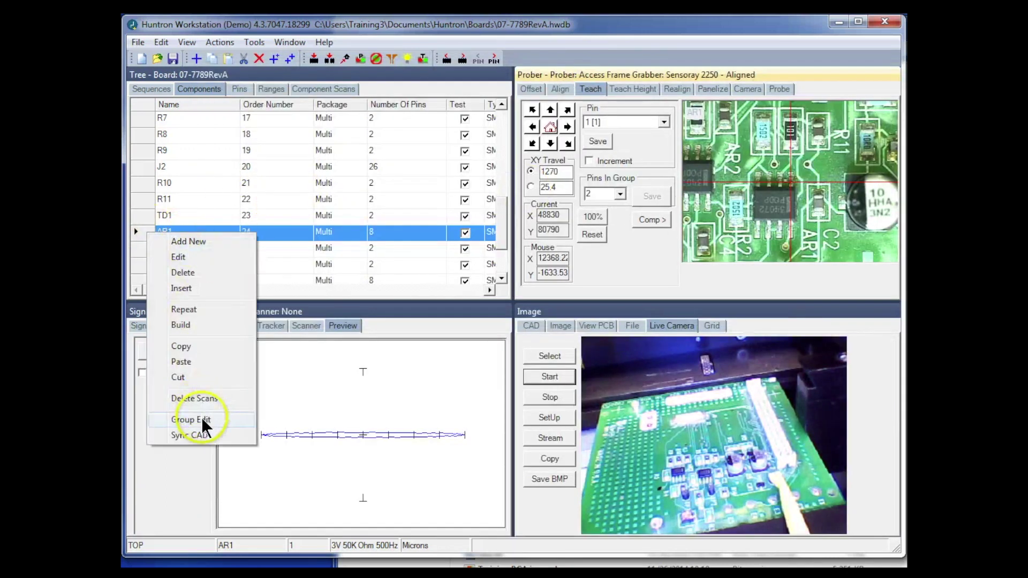
pyautogui.click(647, 389)
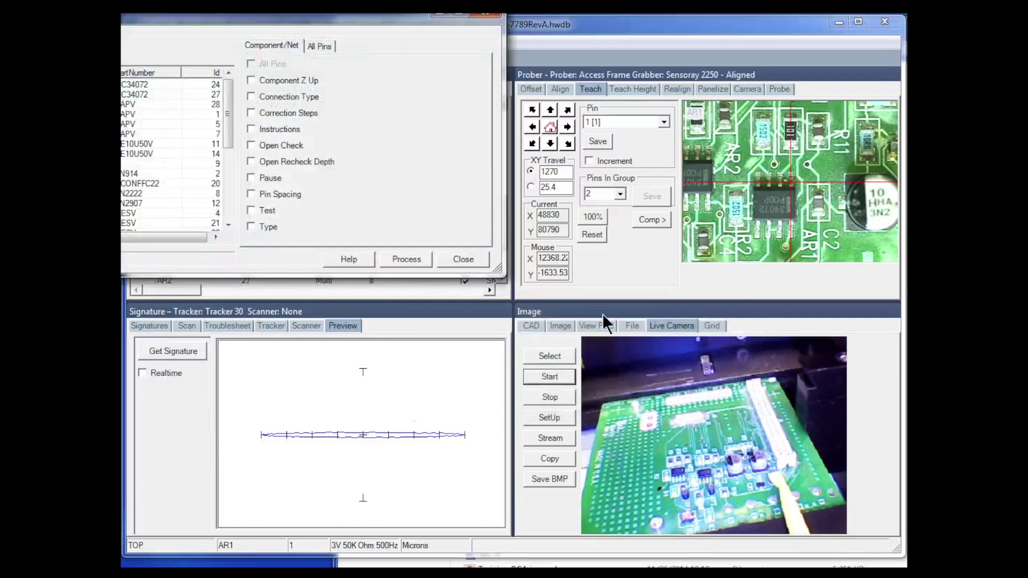
pyautogui.moveTo(345, 24)
pyautogui.mouseDown()
pyautogui.moveTo(650, 68)
pyautogui.moveTo(686, 143)
pyautogui.mouseUp()
pyautogui.click(749, 238)
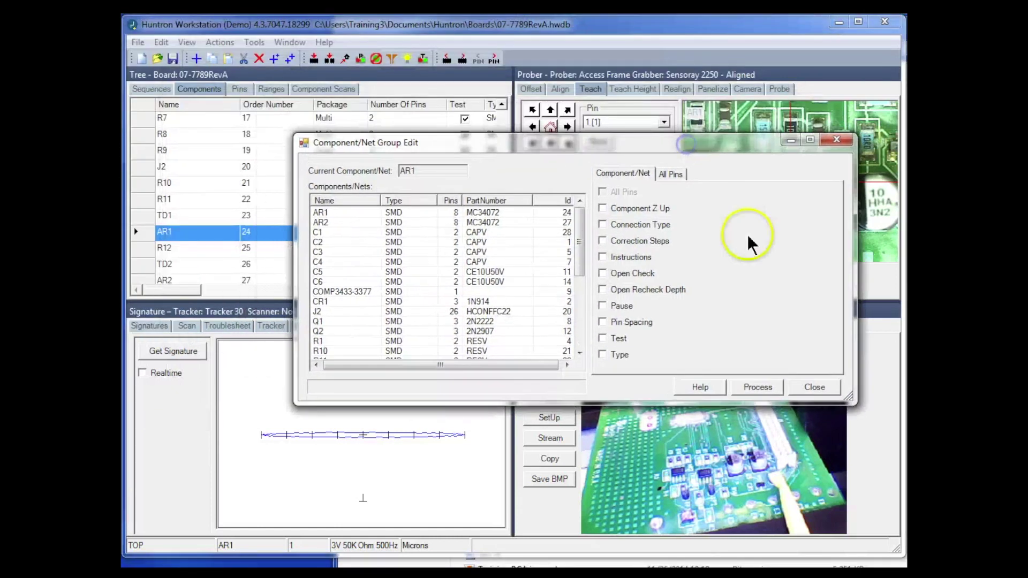
pyautogui.click(326, 212)
pyautogui.moveTo(342, 225); pyautogui.dragTo(344, 228)
pyautogui.keyDown('ctrl'); pyautogui.click(326, 223); pyautogui.keyUp('ctrl')
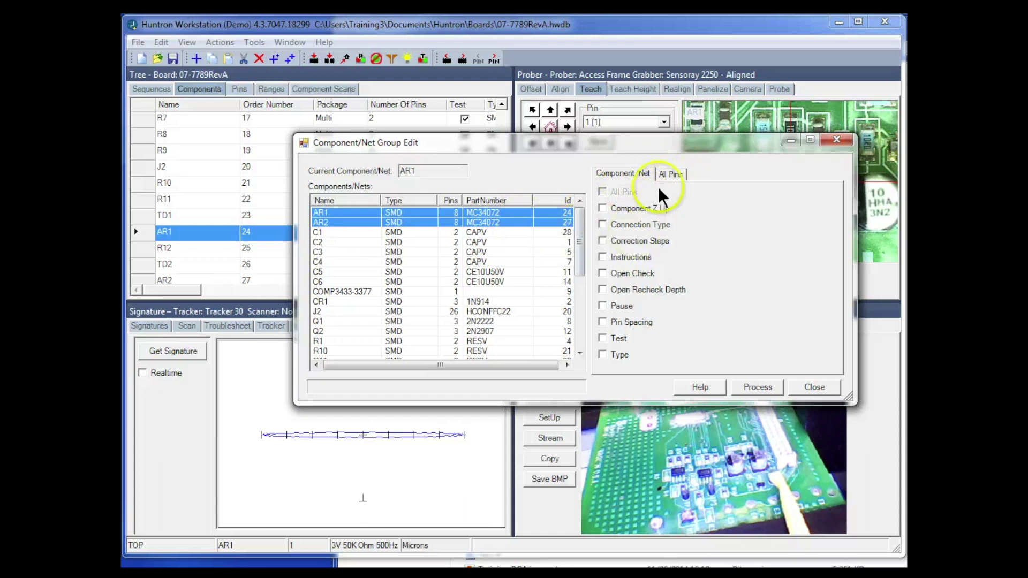
# Offset all pins of AR1 and AR2 by a distance of 850 with the SMD DIP style, and close the group edit.
pyautogui.click(670, 174)
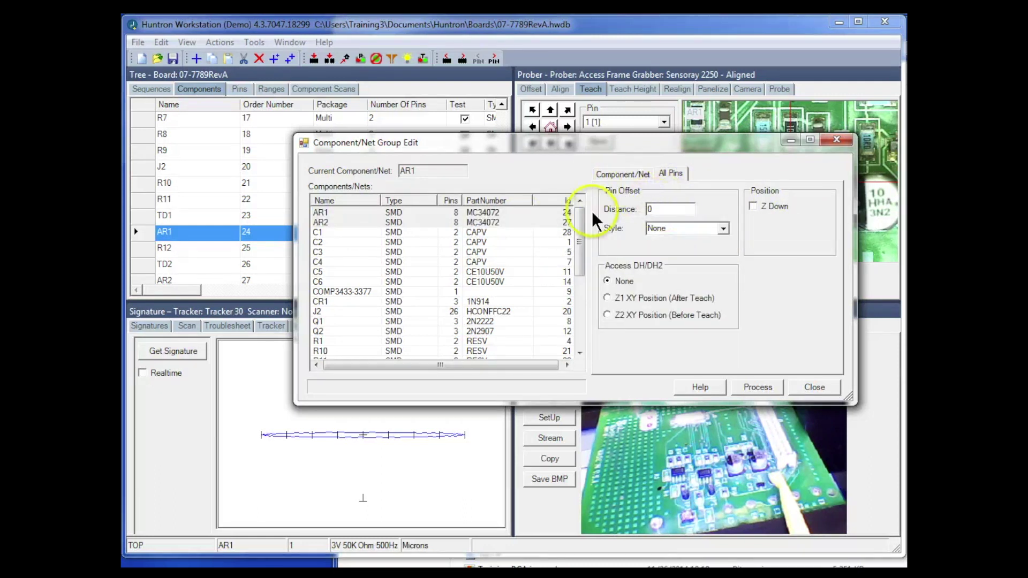
pyautogui.doubleClick(647, 209)
pyautogui.write('850')
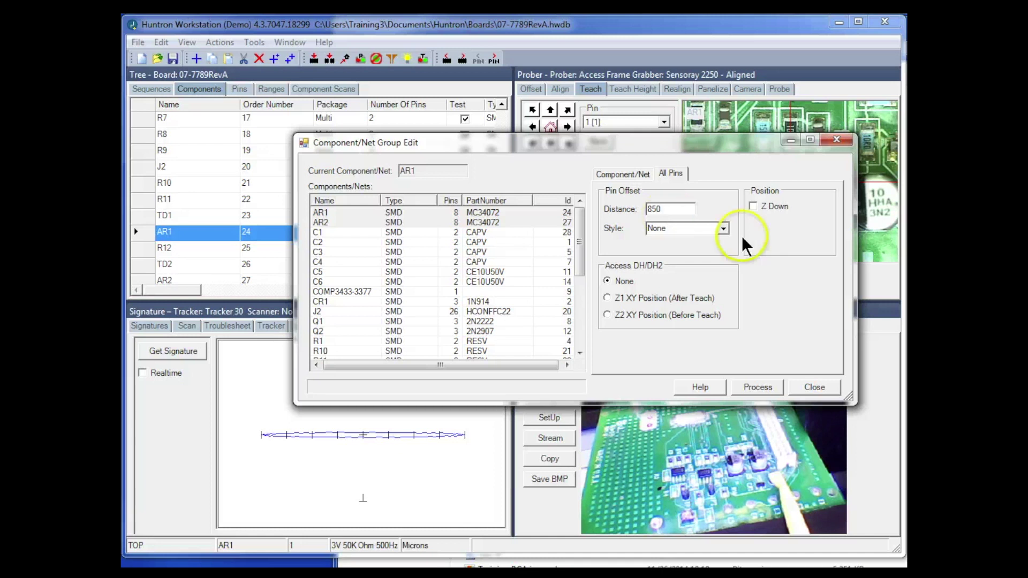
pyautogui.click(722, 228)
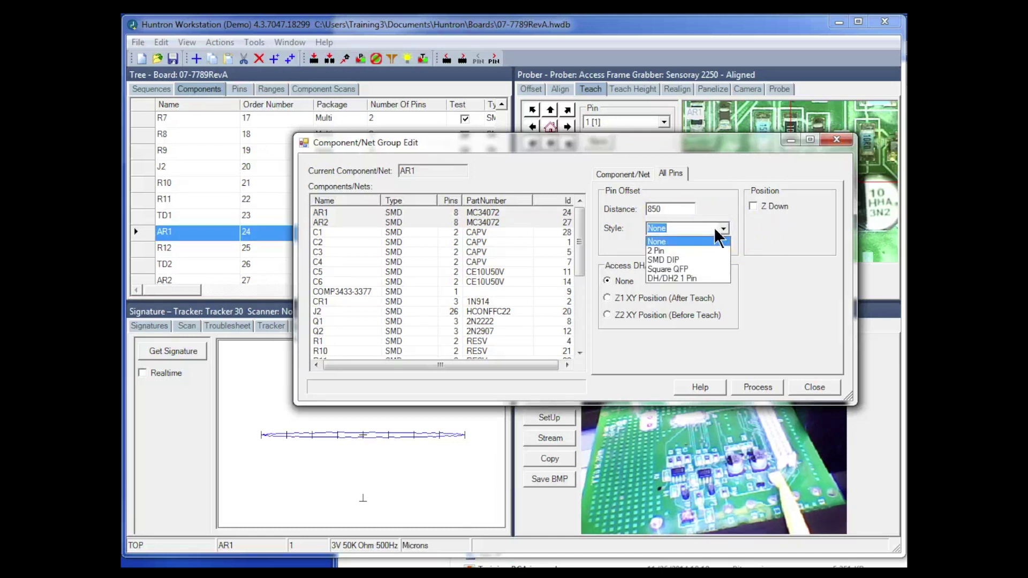
pyautogui.click(664, 261)
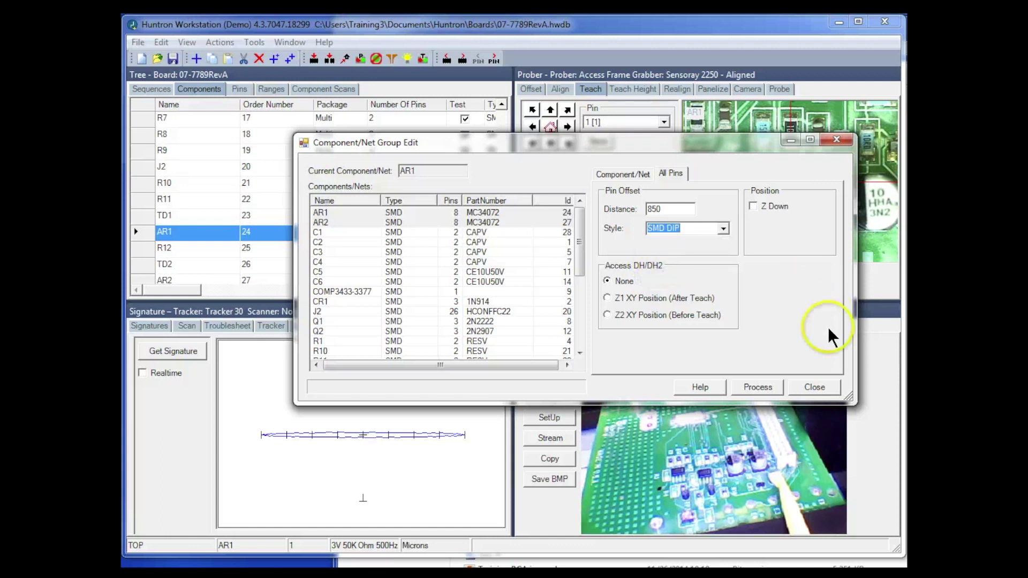
pyautogui.click(762, 387)
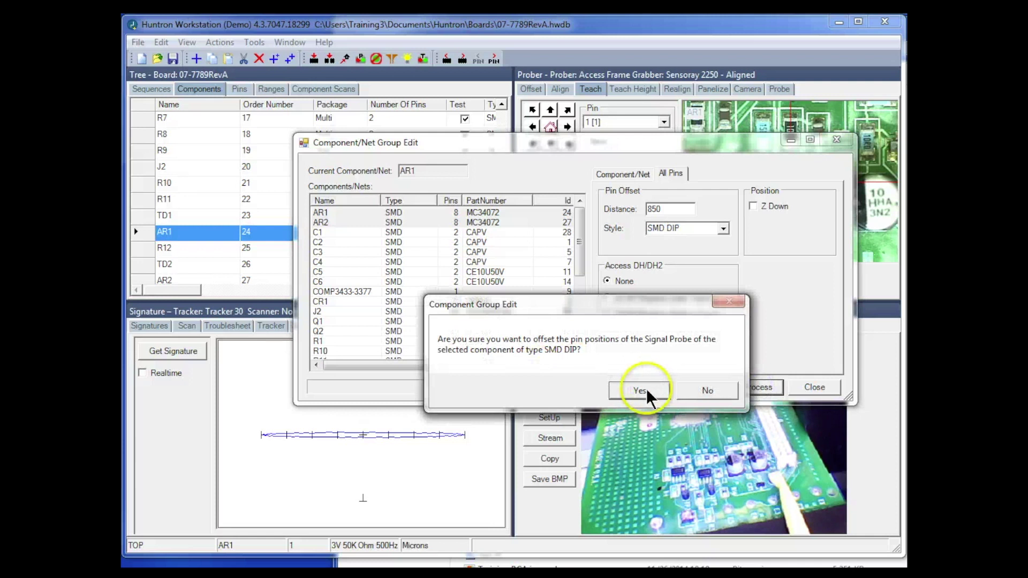
pyautogui.click(645, 391)
pyautogui.click(641, 388)
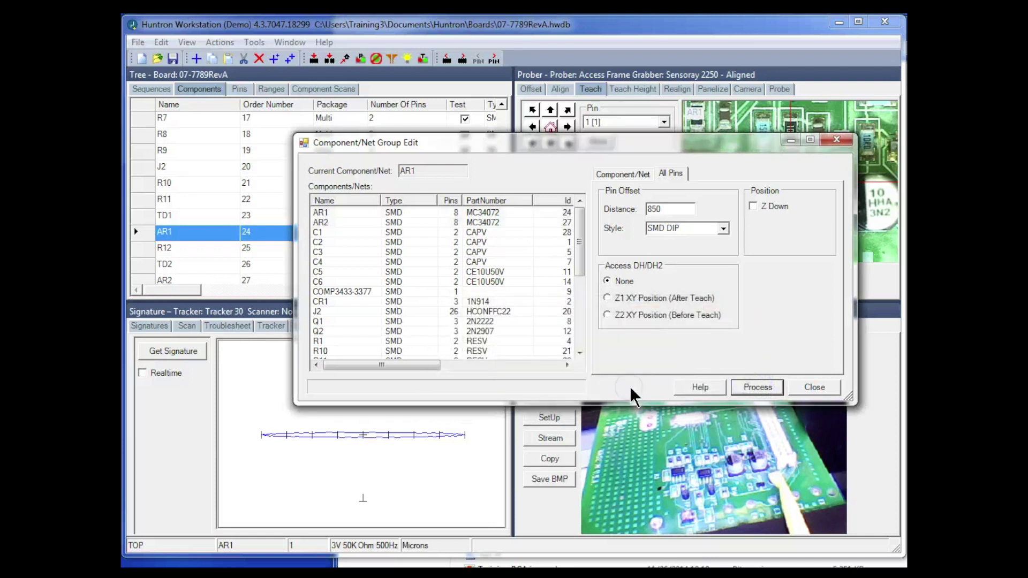
pyautogui.click(557, 348)
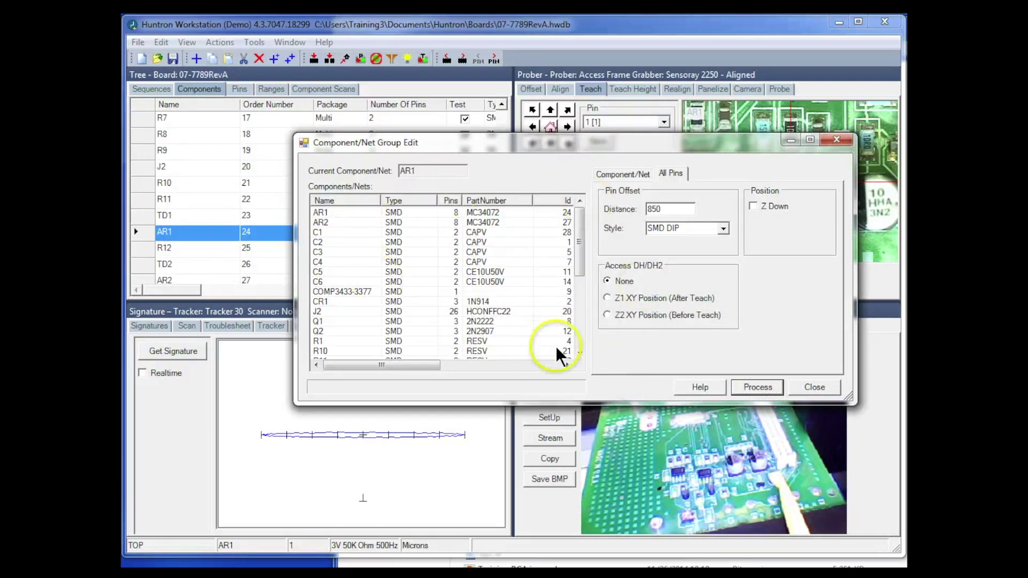
pyautogui.click(822, 386)
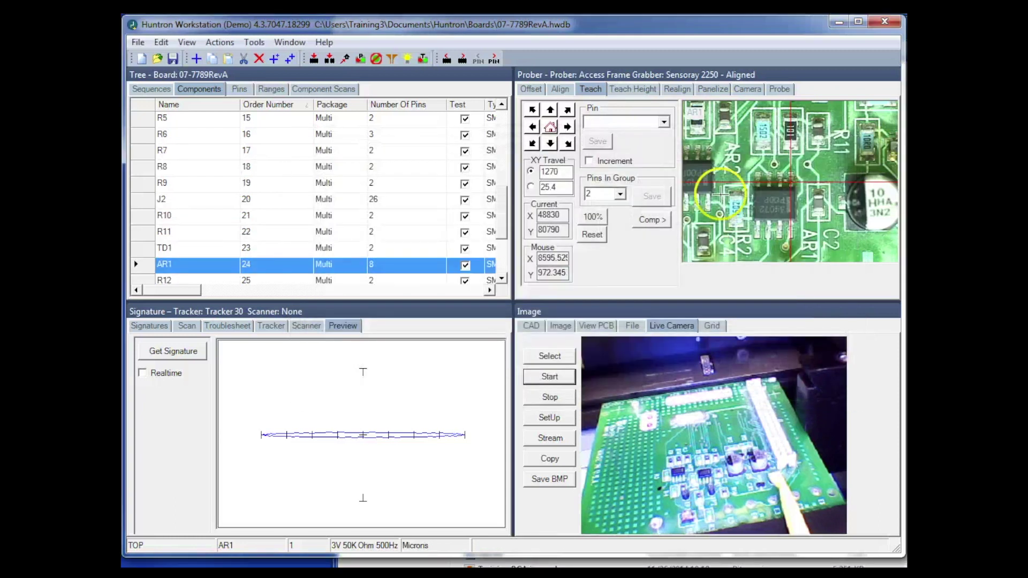
# Move the camera to AR1 pin 1 and inspect its offset position in the enlarged prober view.
pyautogui.click(142, 263)
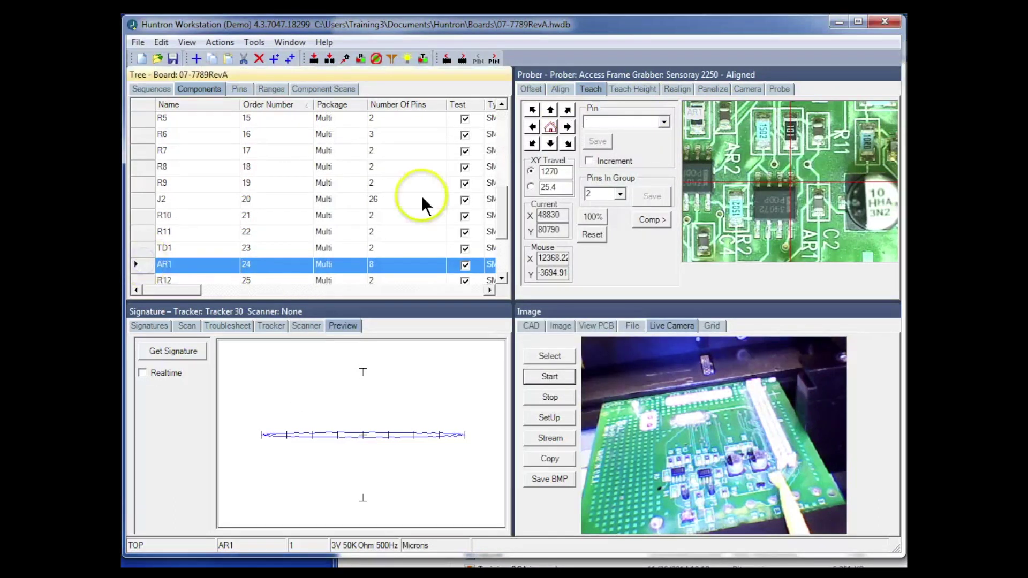
pyautogui.click(664, 122)
pyautogui.click(633, 130)
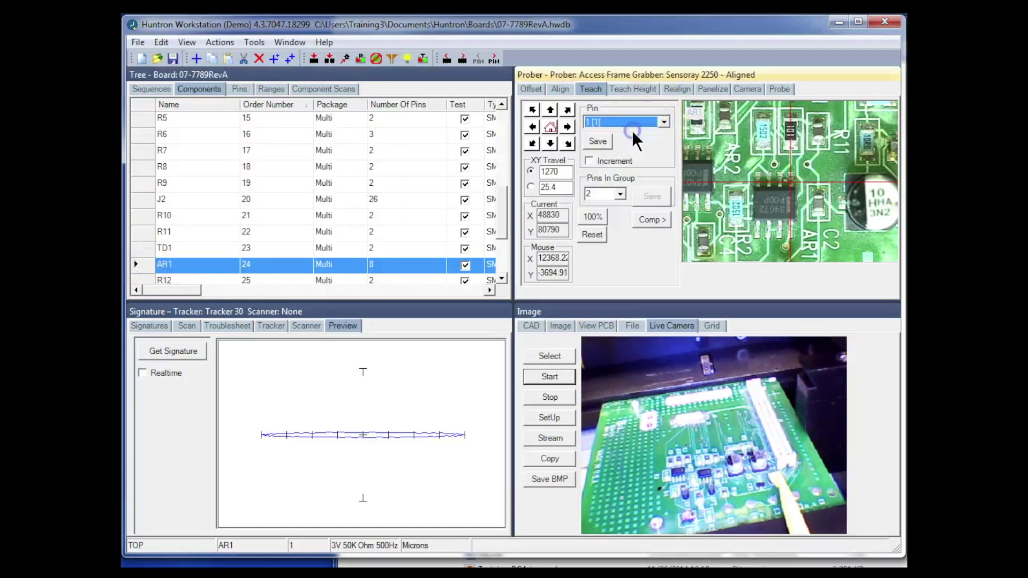
pyautogui.click(714, 74)
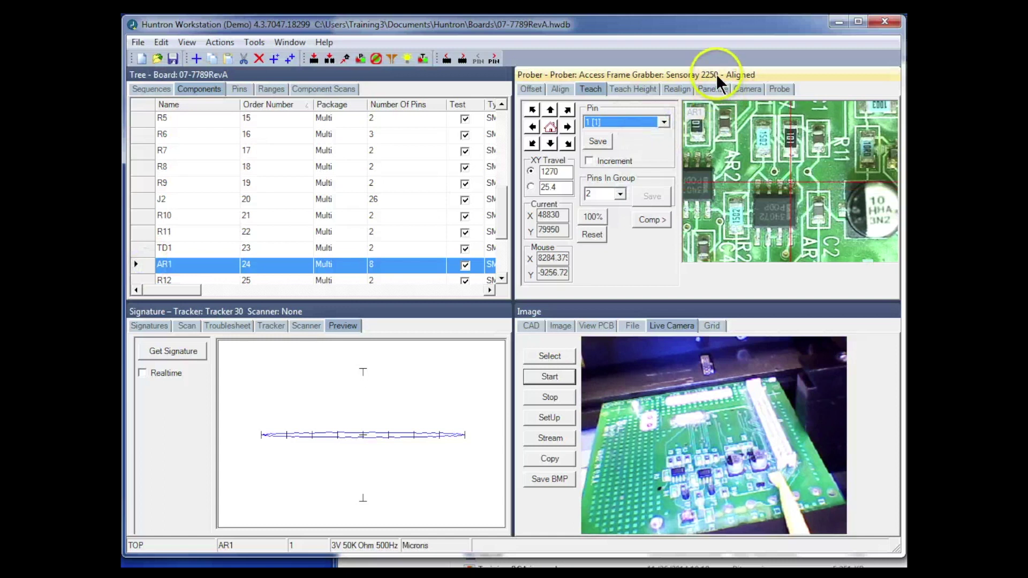
pyautogui.doubleClick(714, 75)
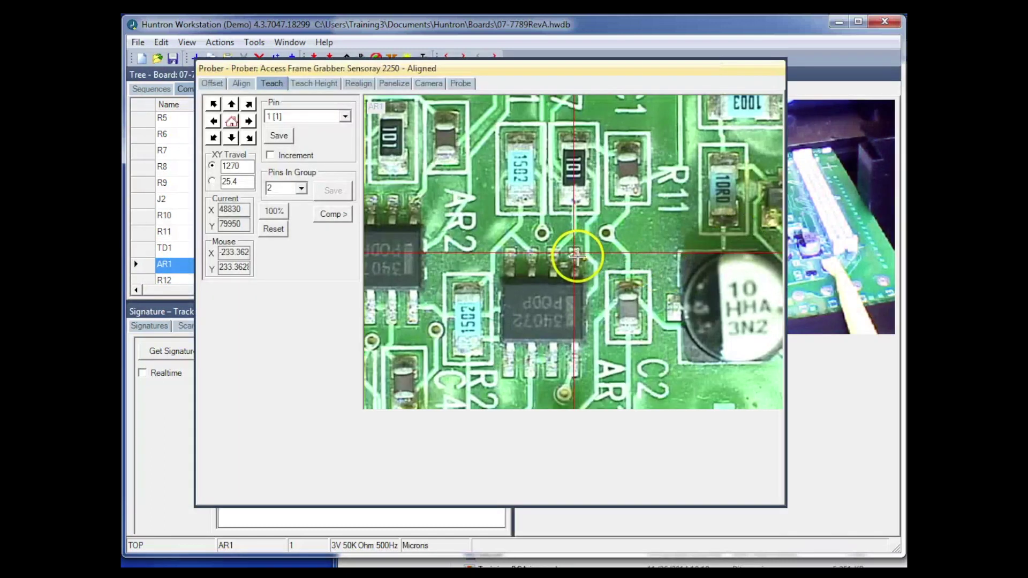
pyautogui.doubleClick(566, 67)
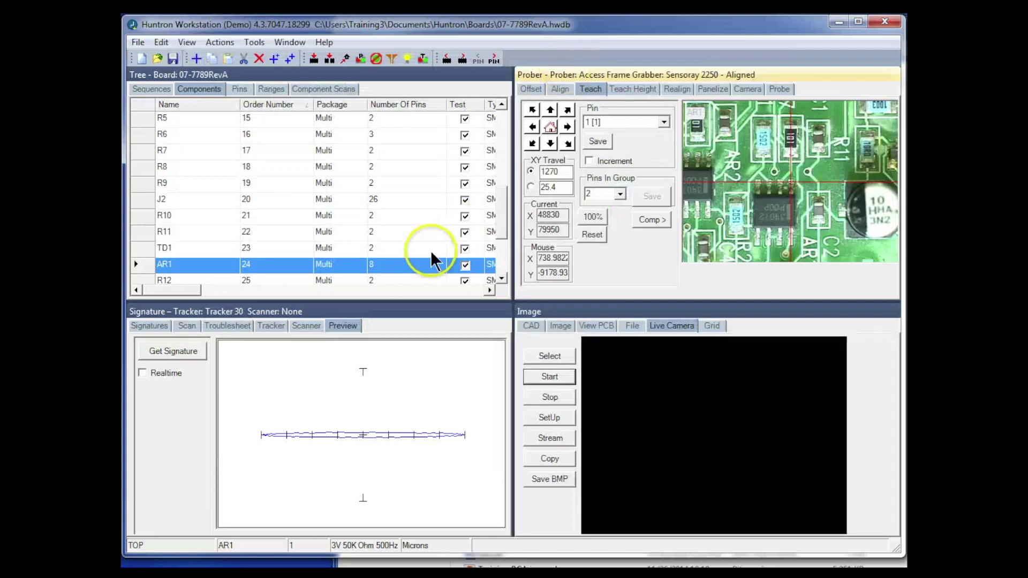
# Select component AR2 and choose its pin 2 in the enlarged prober view to check the offset position.
pyautogui.moveTo(501, 212); pyautogui.dragTo(501, 230)
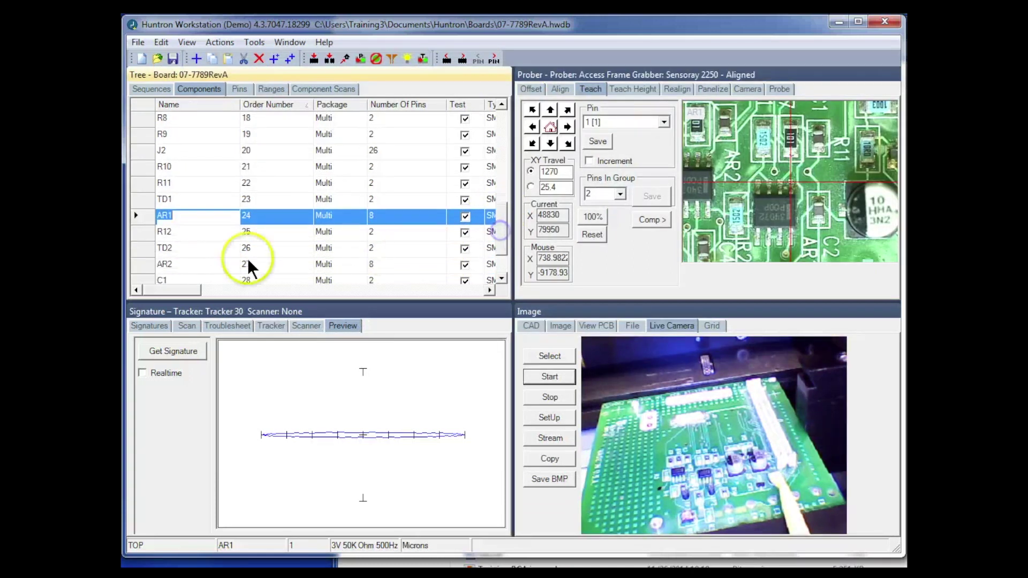
pyautogui.click(145, 264)
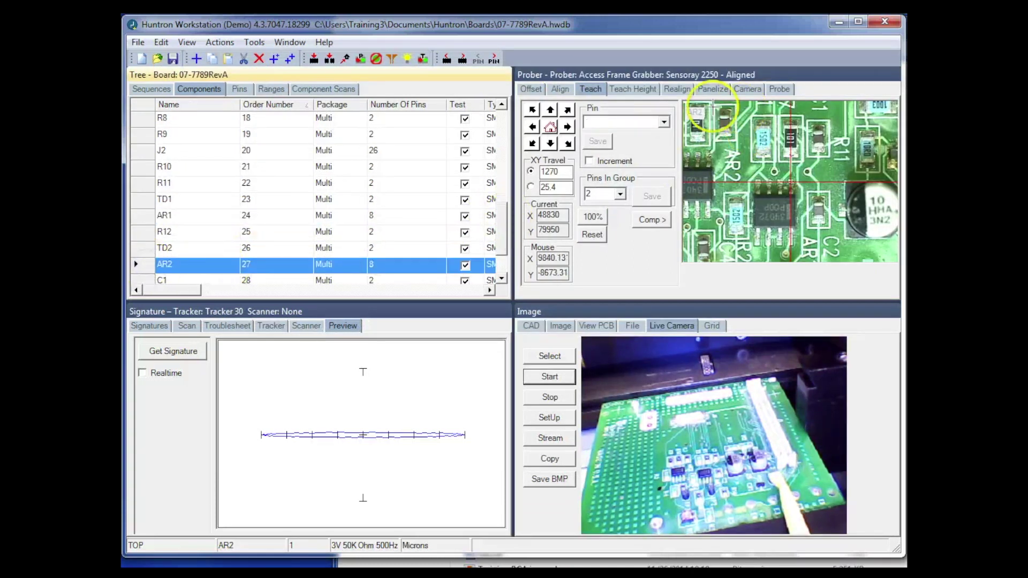
pyautogui.doubleClick(690, 75)
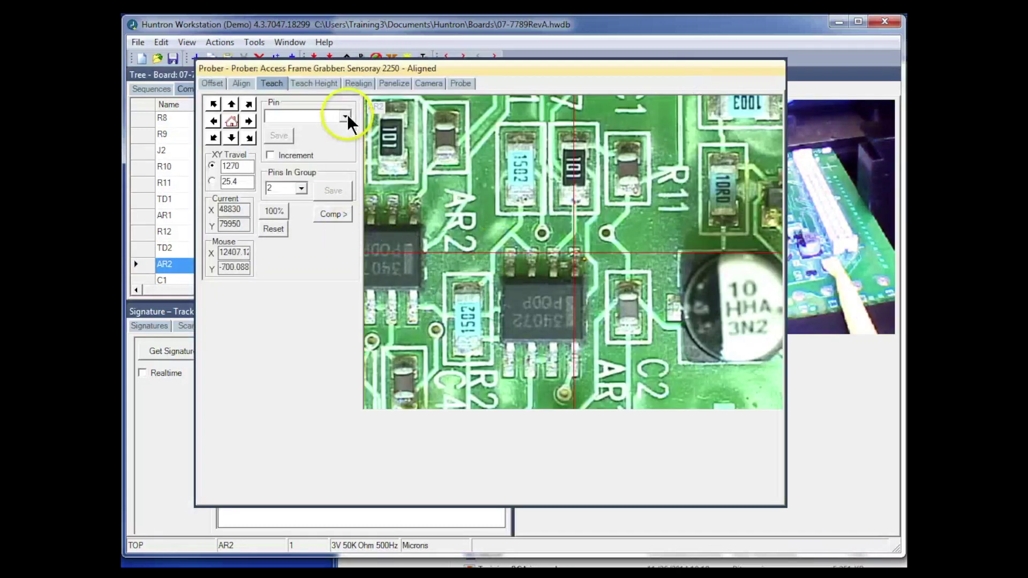
pyautogui.click(345, 116)
pyautogui.click(324, 134)
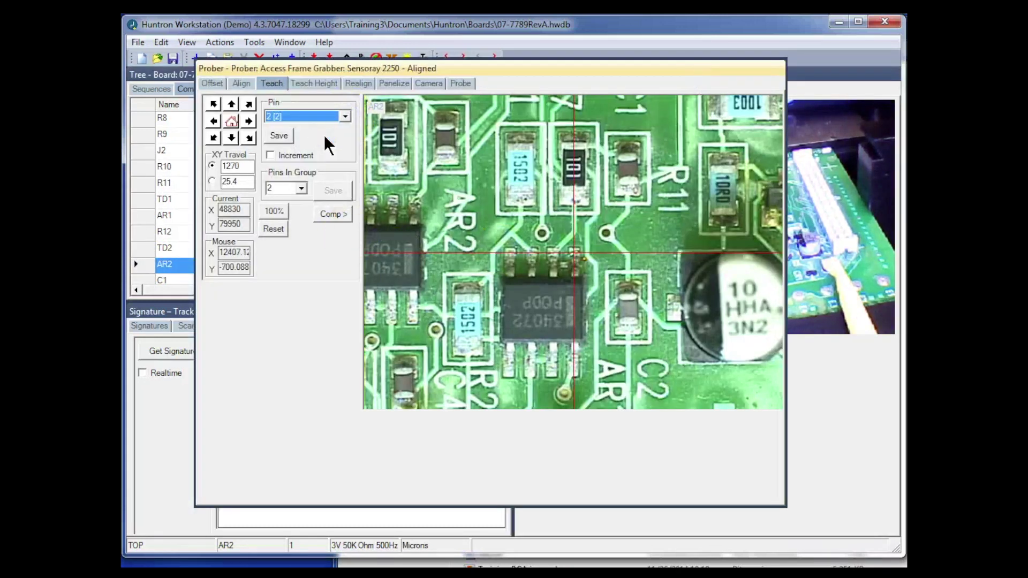